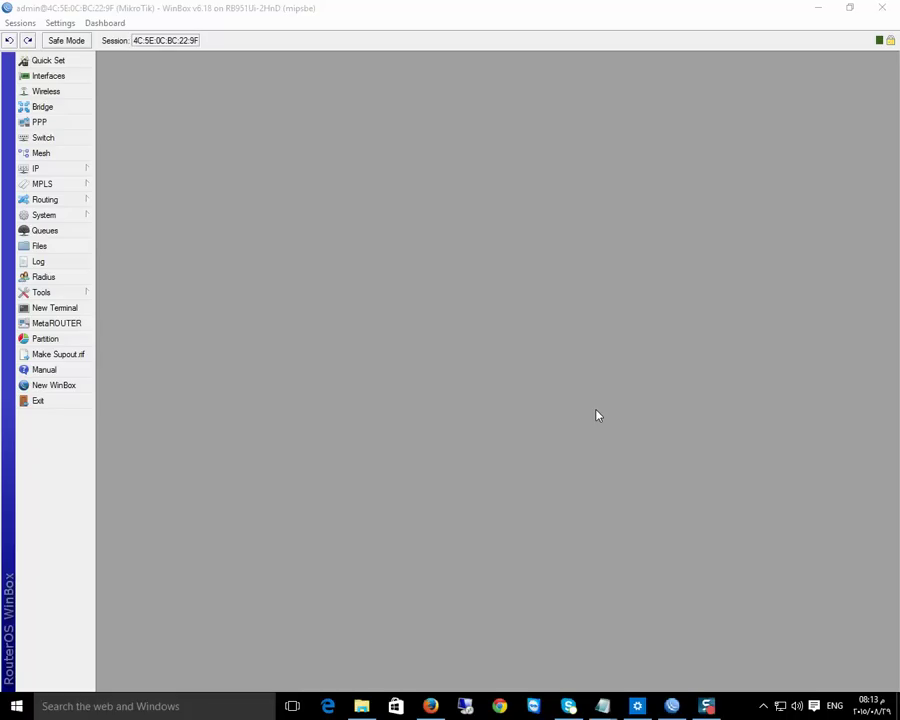
From the PPP Interface tab's add menu, create the PPTP Server Binding pptp-in1
click(38, 122)
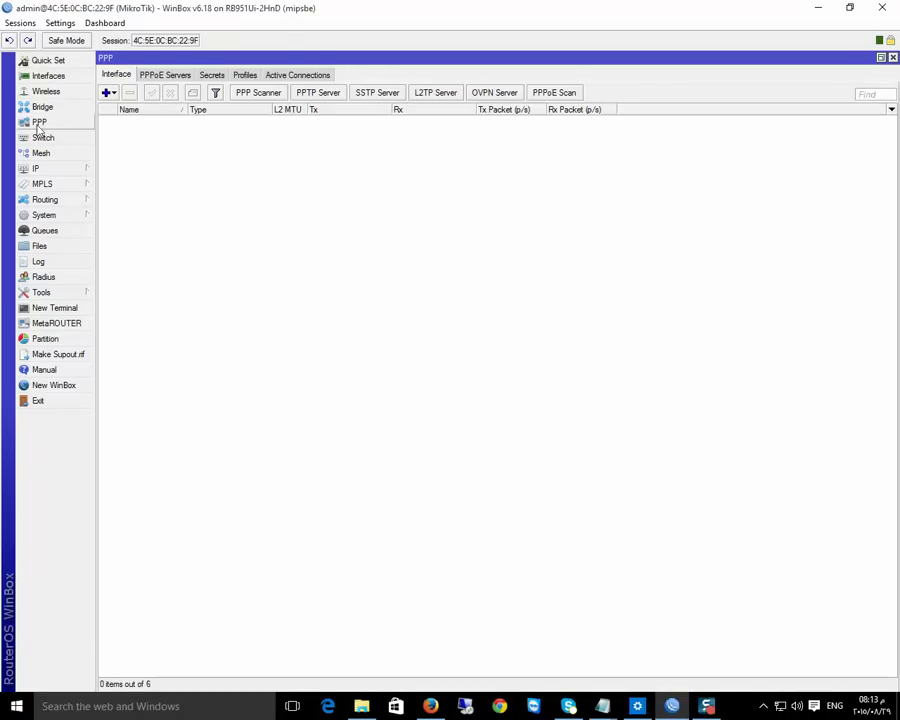
click(153, 78)
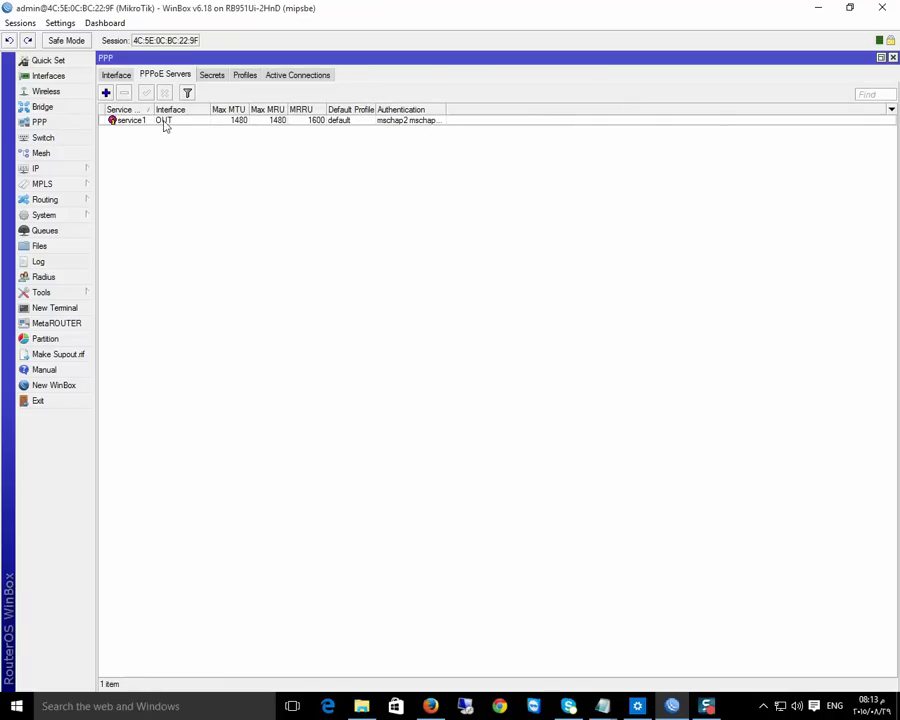
click(116, 76)
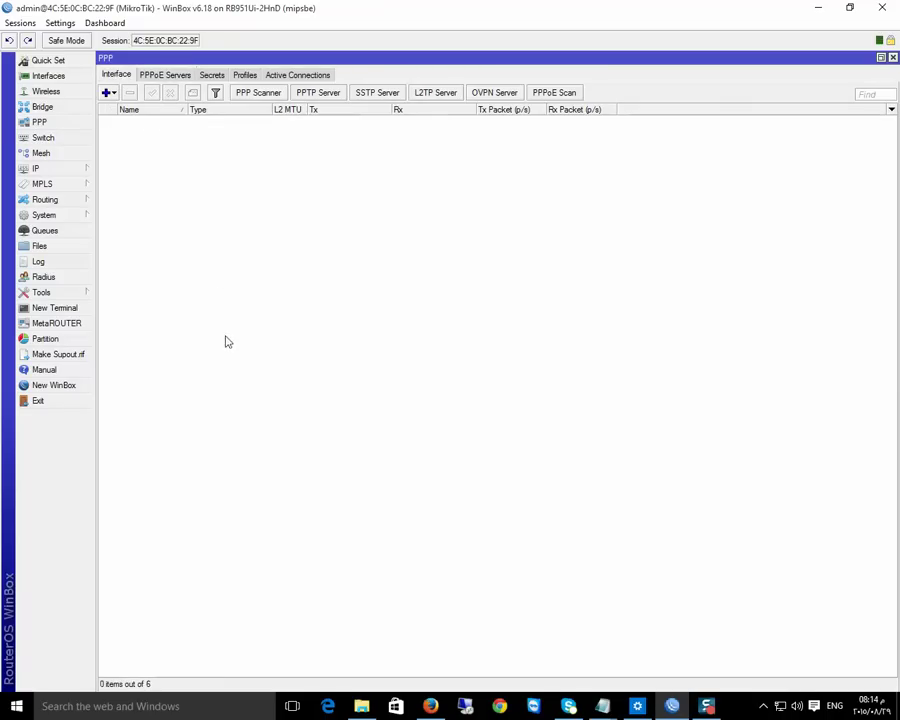
click(113, 93)
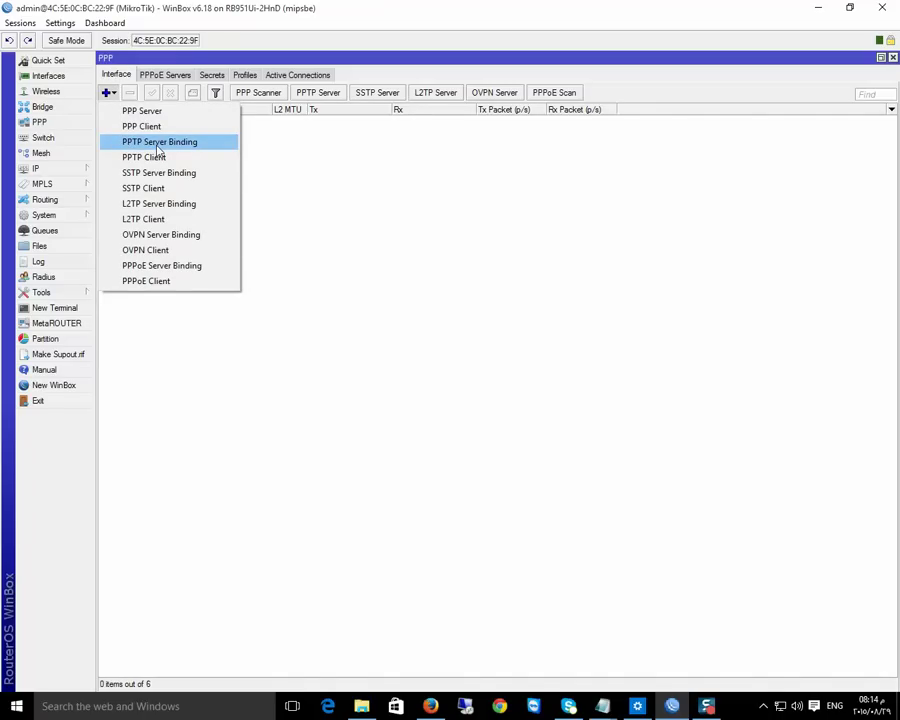
click(157, 144)
click(608, 256)
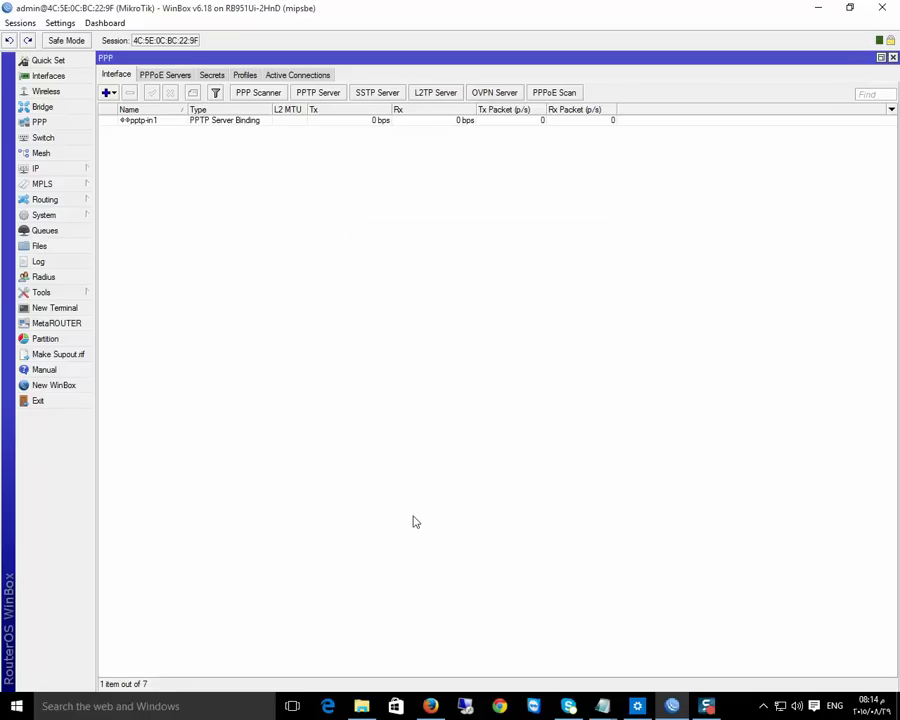
Create an IP pool named VPN with addresses 22.22.22.1-22.22.22.254
click(48, 169)
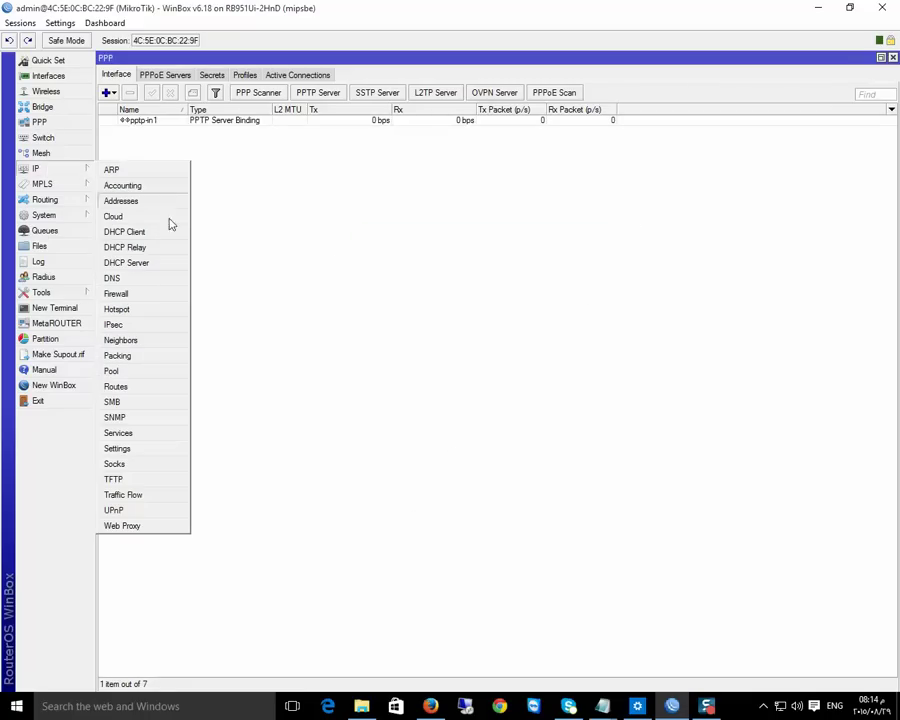
click(118, 371)
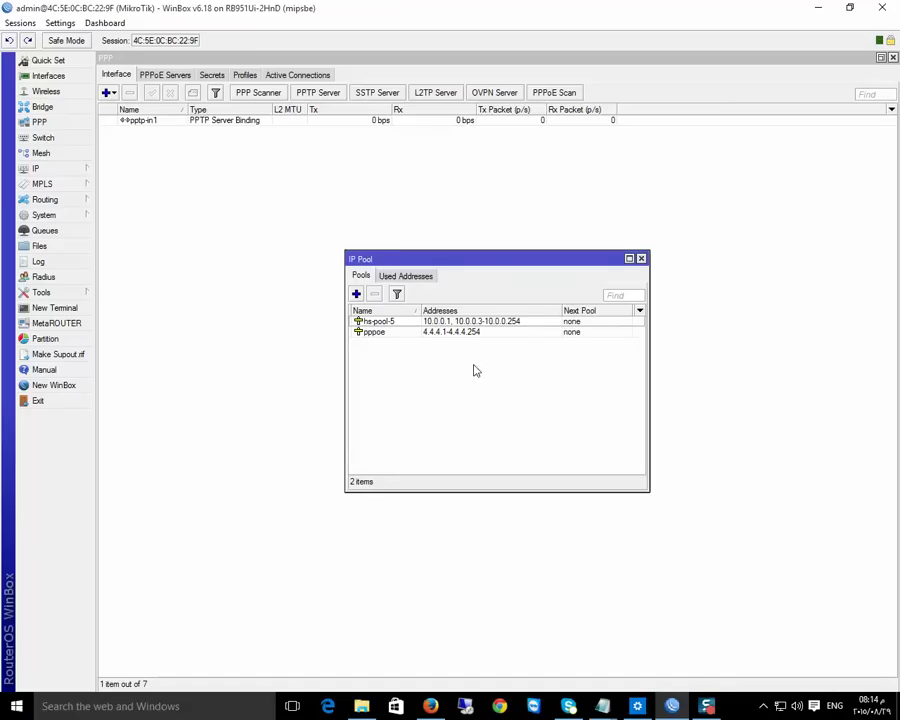
click(356, 294)
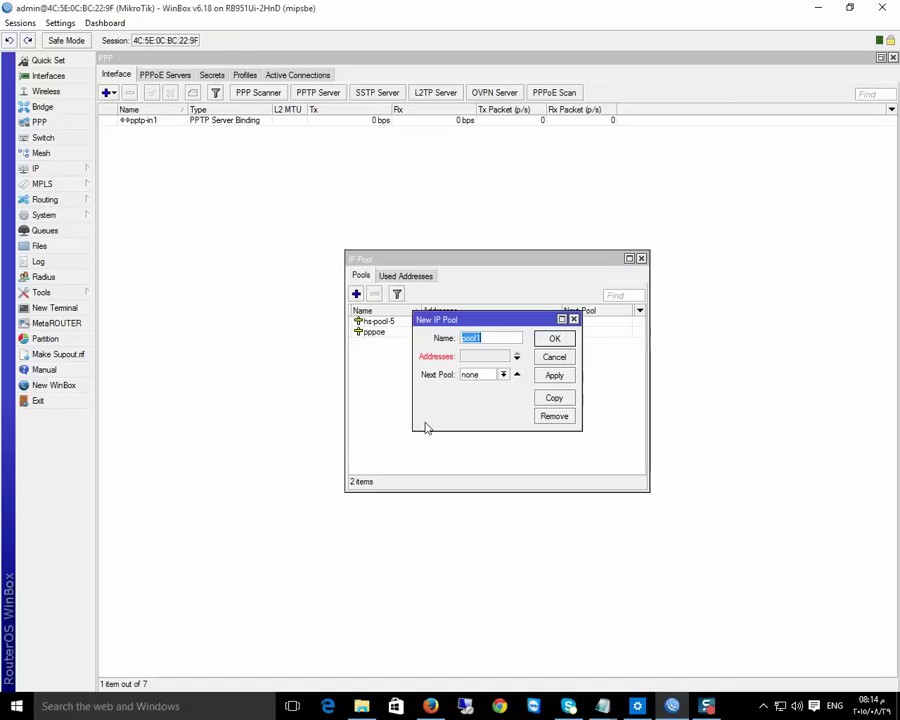
text(v)
key(BackSpace)
text(VPN)
click(476, 357)
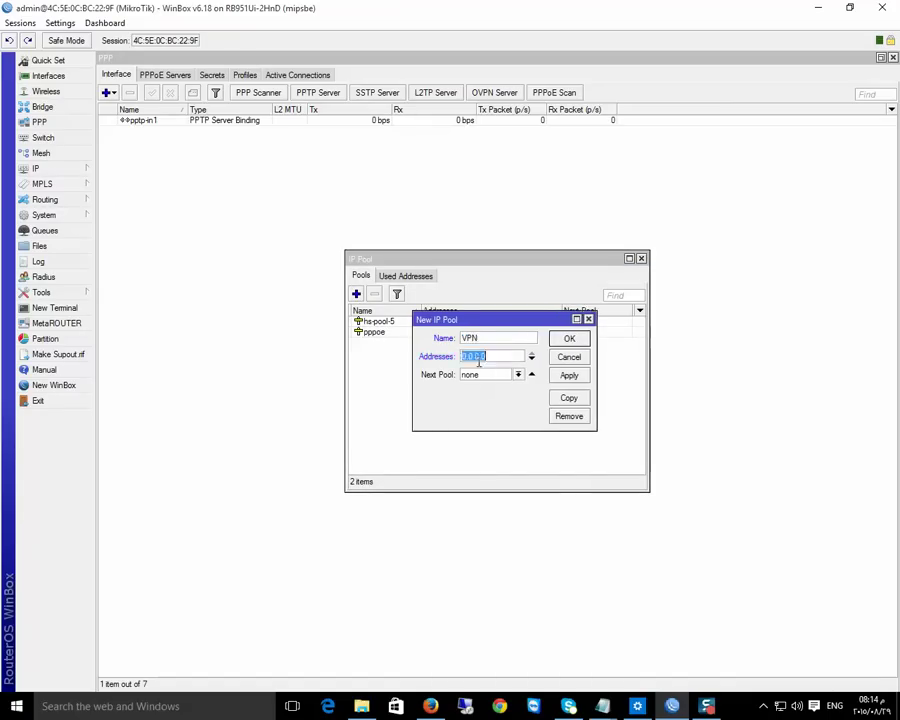
text(22.22.2)
text(2.1-)
text(22.22.22)
text(.254)
click(576, 376)
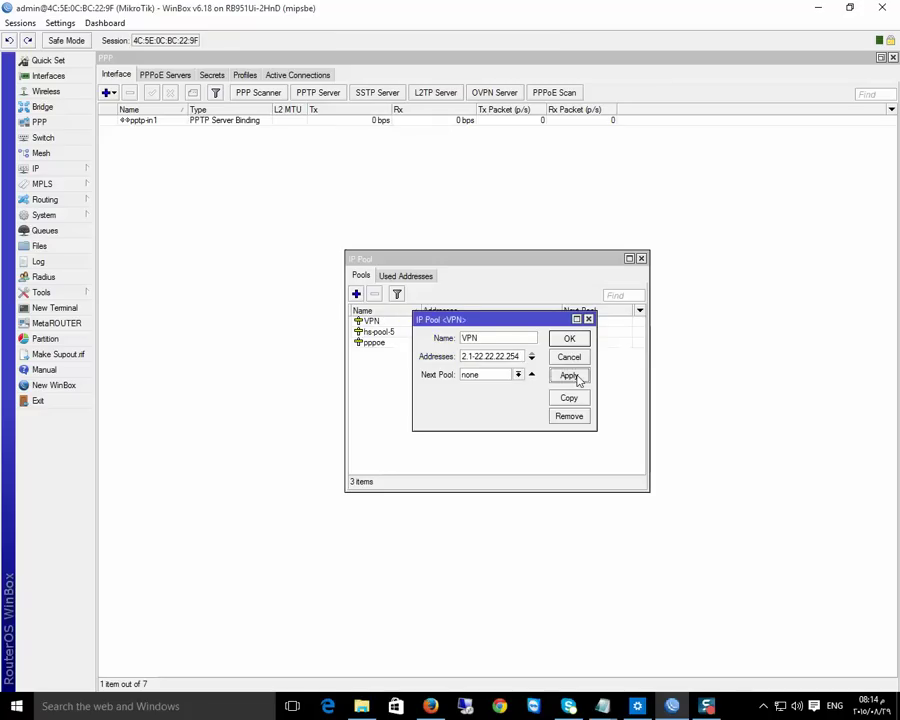
click(569, 340)
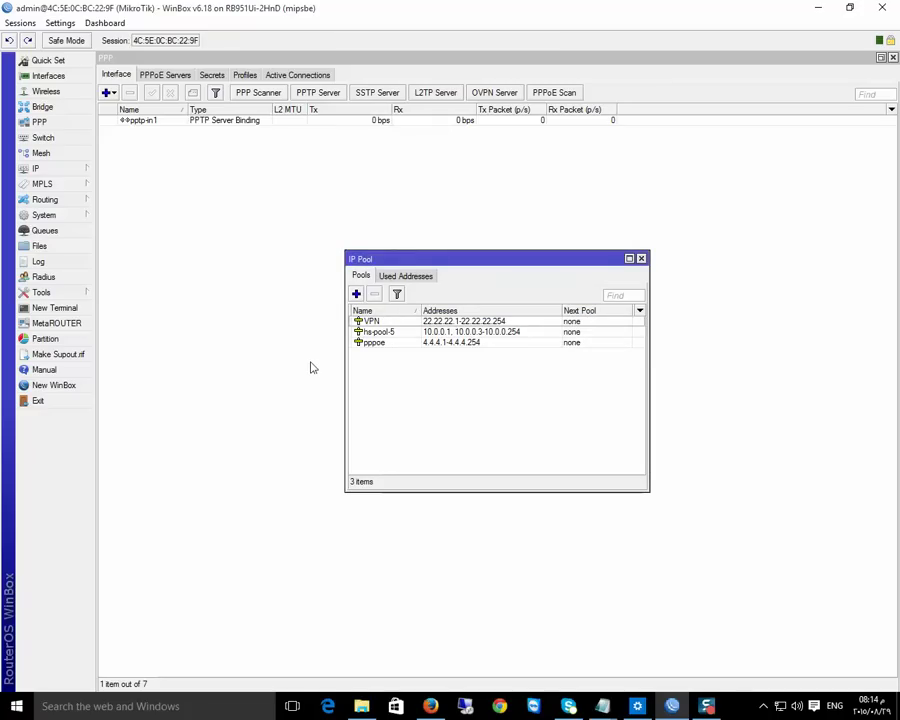
Copy the VPN pool's 22.22.22.1-22.22.22.254 address range and close the IP Pool list
double_click(460, 321)
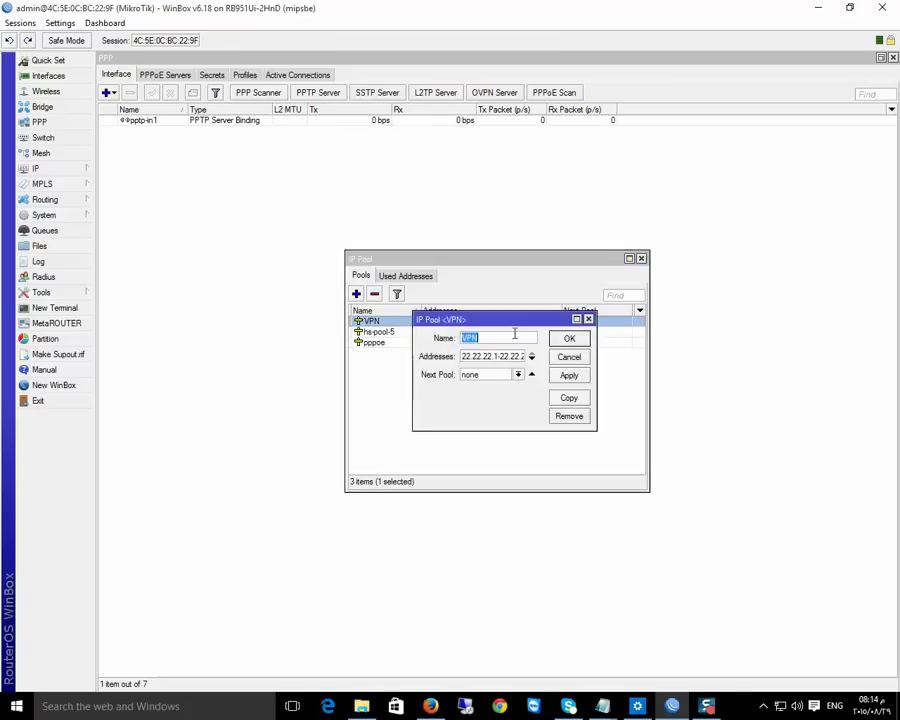
click(502, 356)
double_click(503, 356)
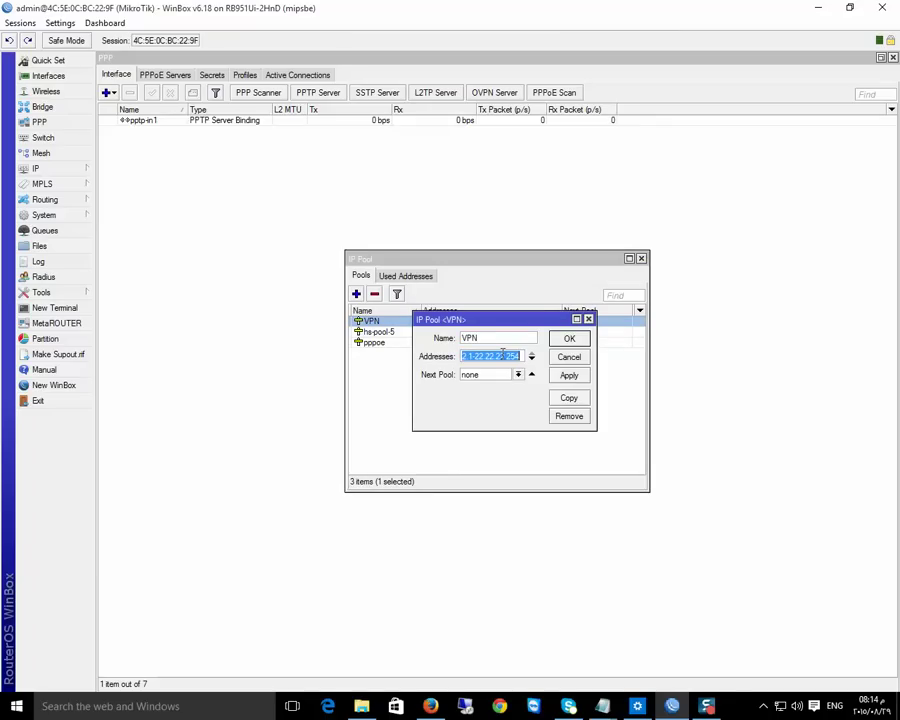
right_click(503, 355)
click(530, 380)
click(569, 338)
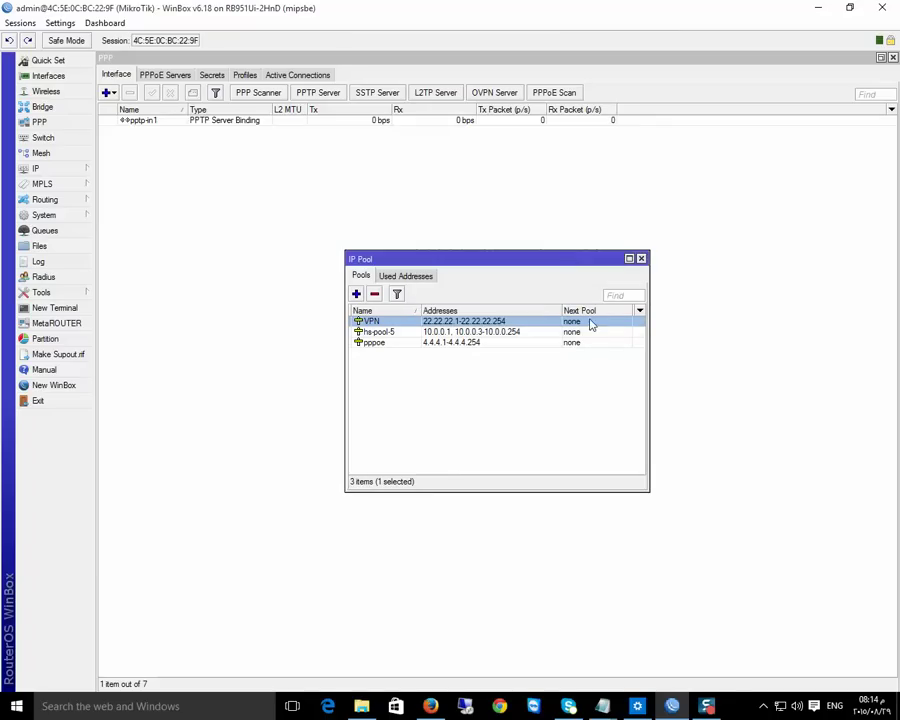
click(641, 258)
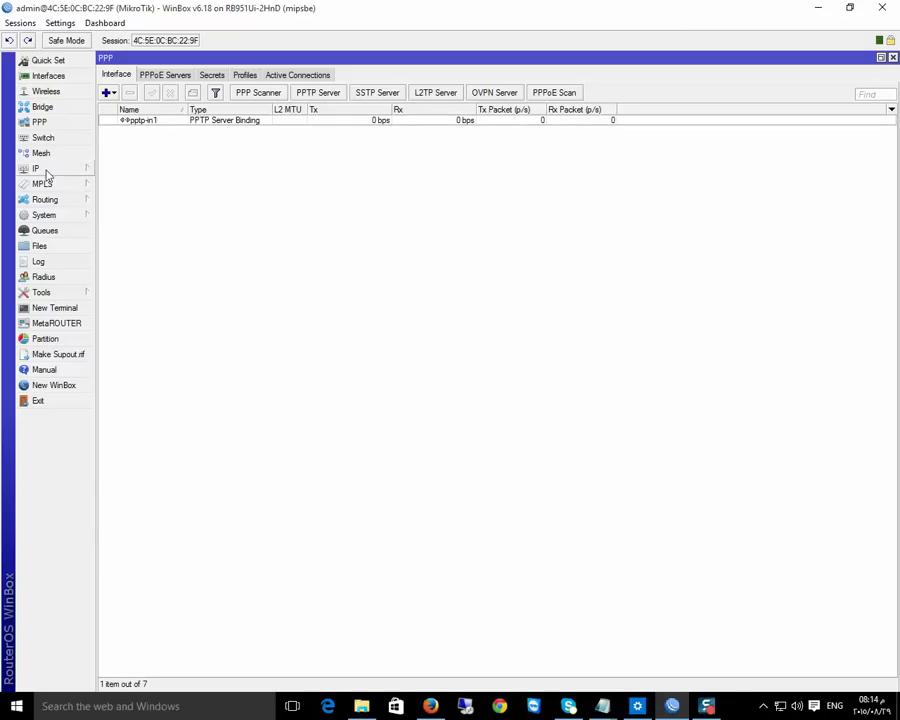
Duplicate hotspot masquerade NAT rule 17 with Src. Address 22.22.22.1-22.22.22.254
click(40, 169)
click(129, 294)
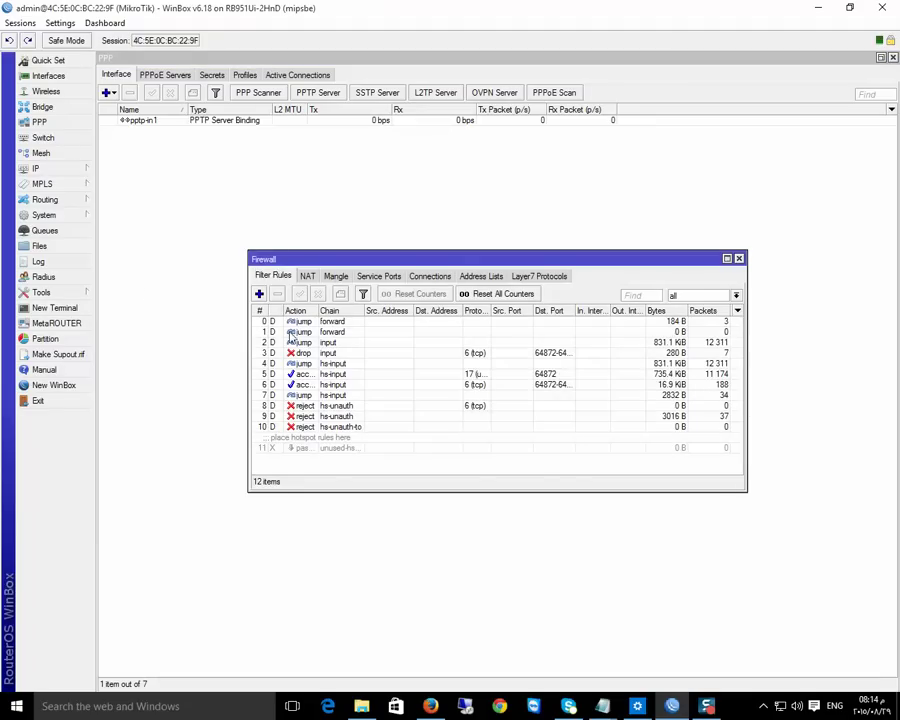
click(306, 275)
double_click(318, 261)
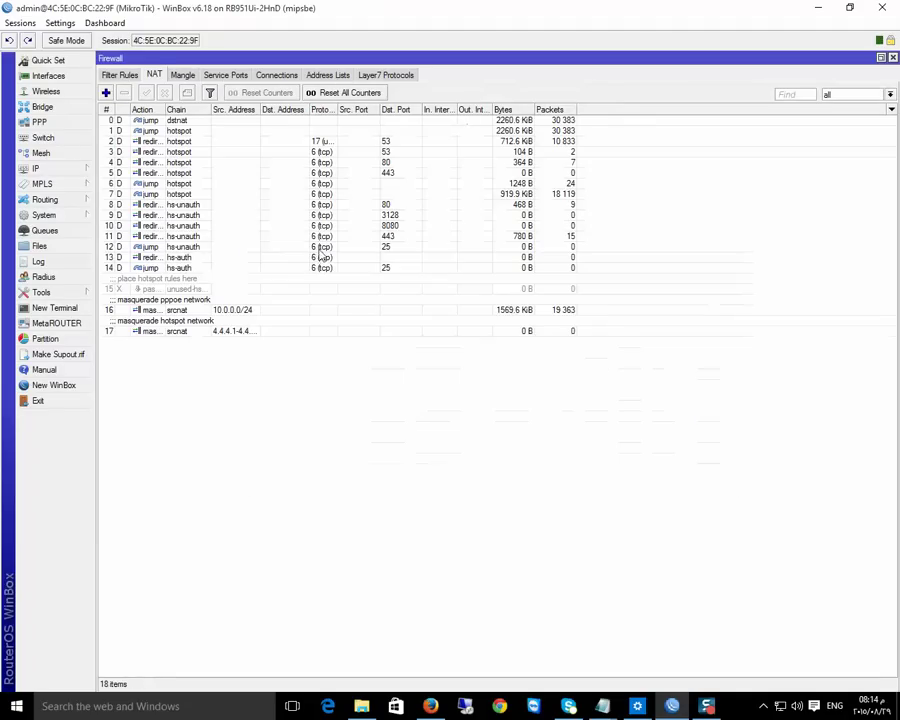
double_click(166, 335)
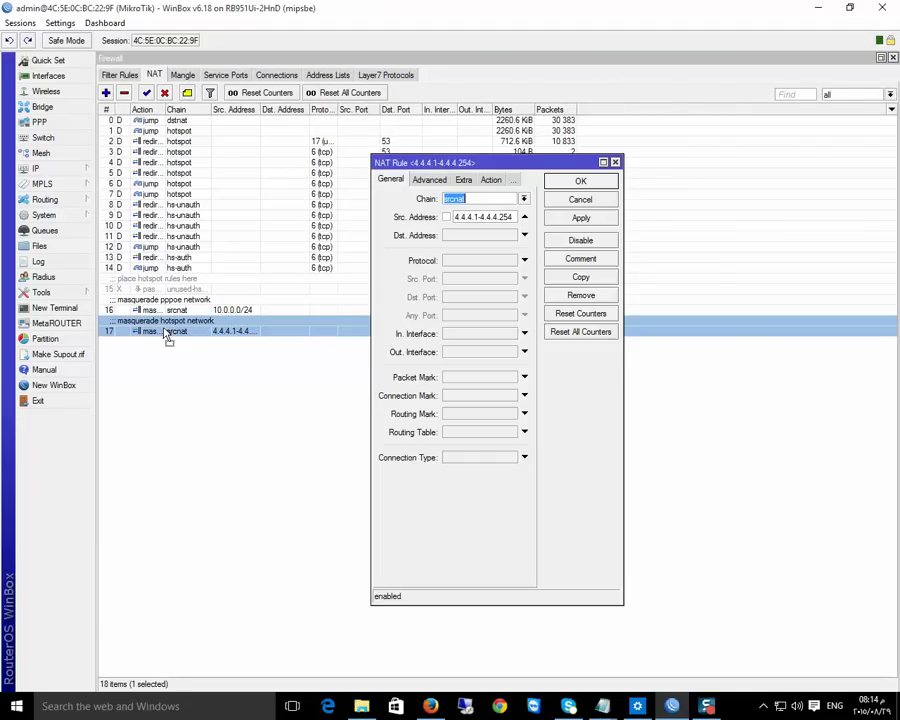
click(596, 282)
double_click(497, 233)
click(497, 233)
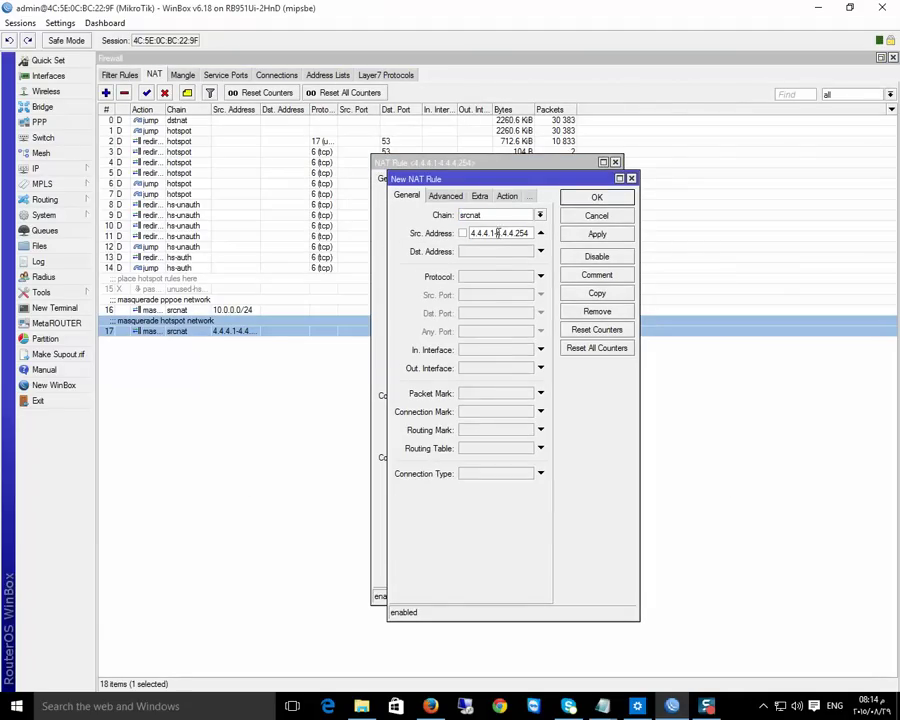
double_click(497, 233)
key(ctrl+v)
click(597, 234)
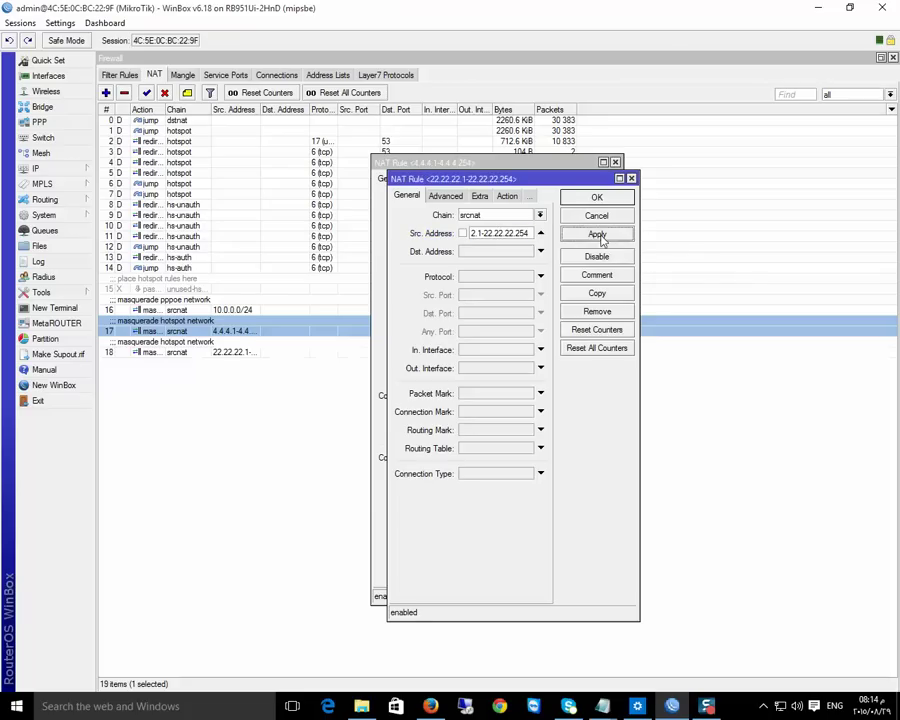
Change the new rule's comment to 'masquerade VPN network' and close both rule windows
click(596, 277)
click(434, 362)
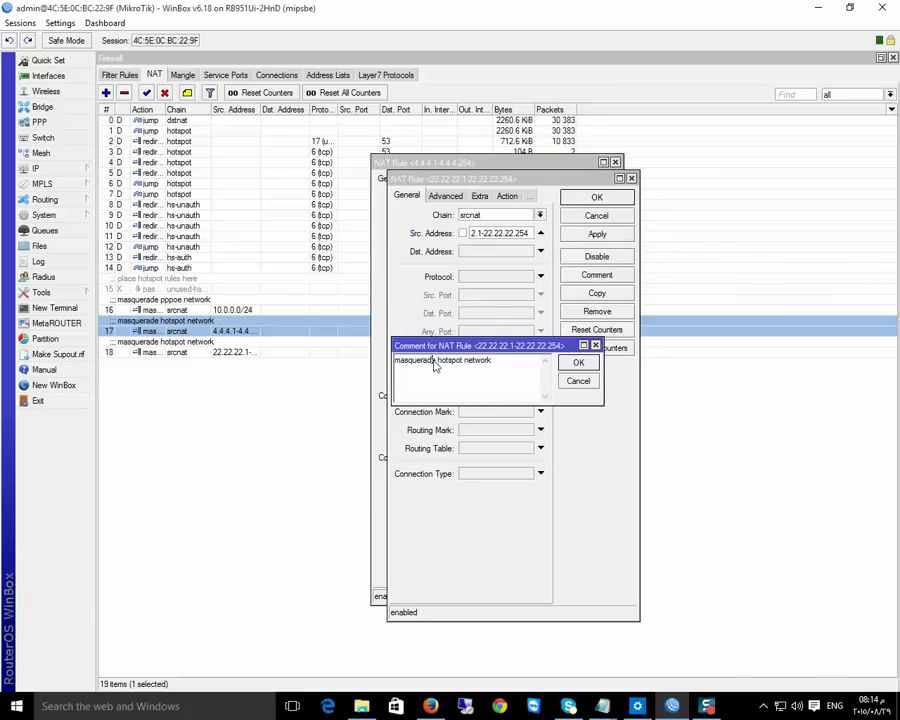
double_click(458, 362)
text(VPN)
click(578, 362)
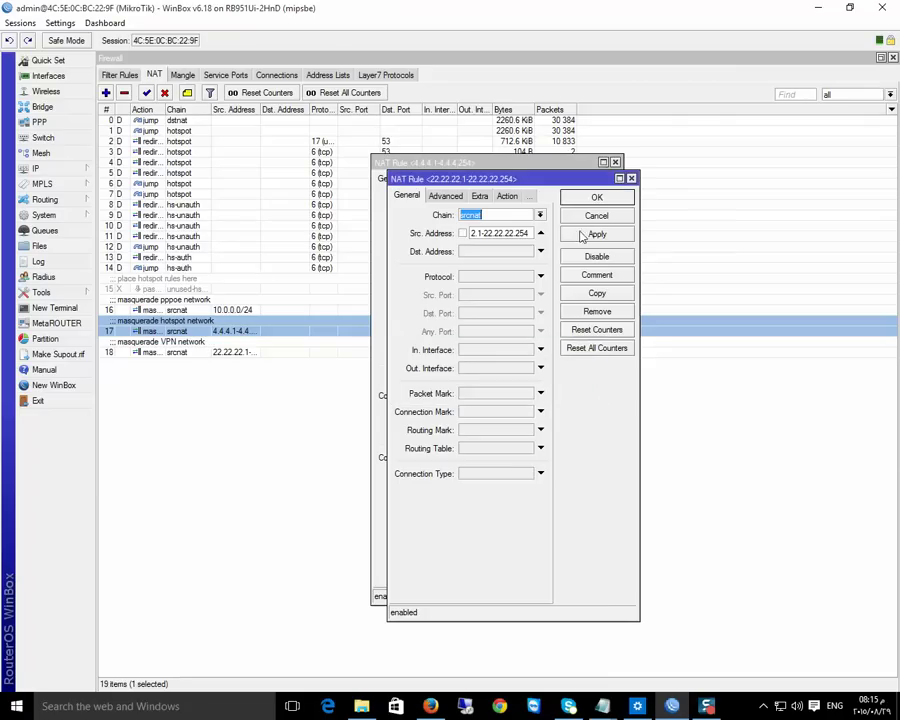
click(590, 198)
click(578, 180)
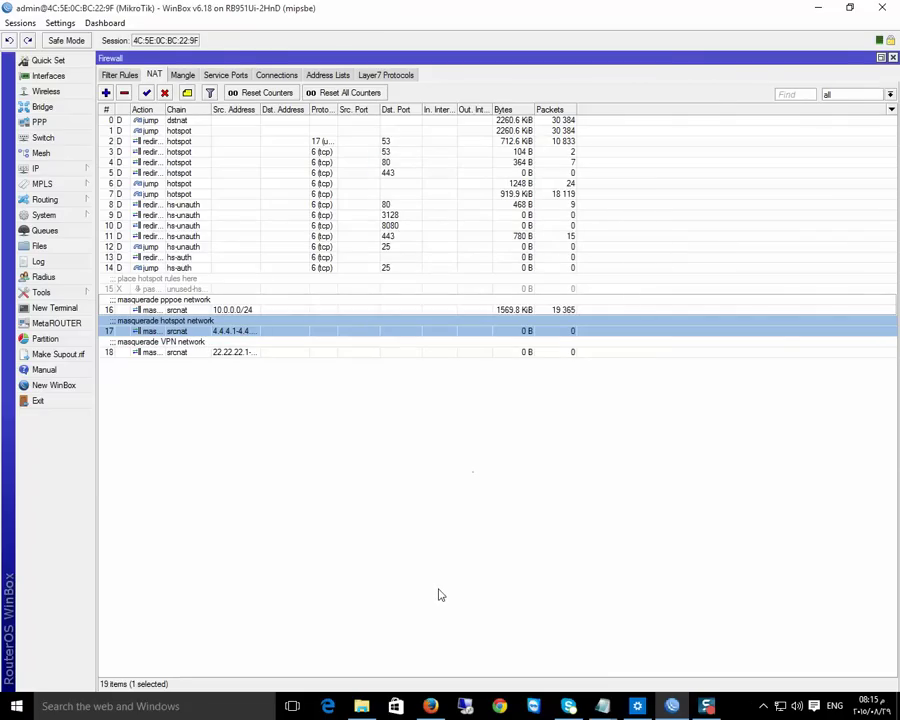
Enable the PPTP server and add chap and pap to its mschap1/mschap2 authentication
click(38, 122)
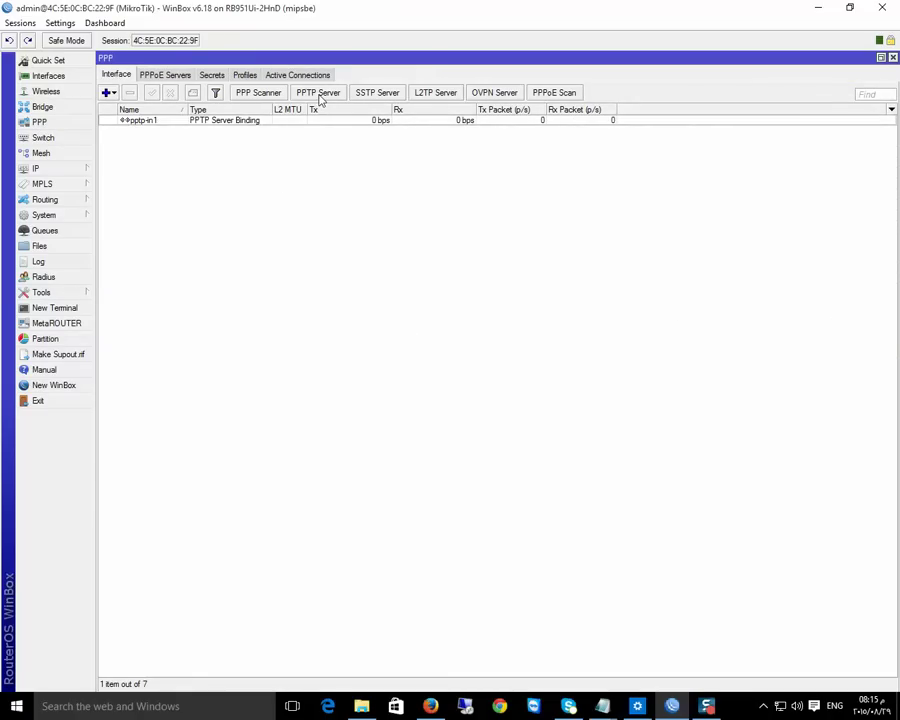
click(318, 93)
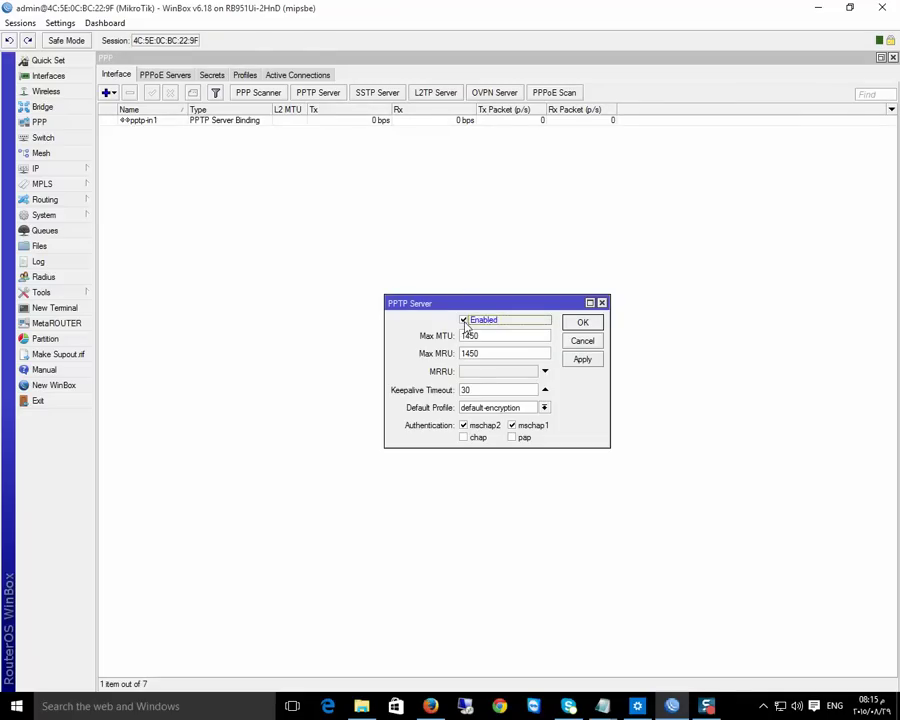
click(468, 438)
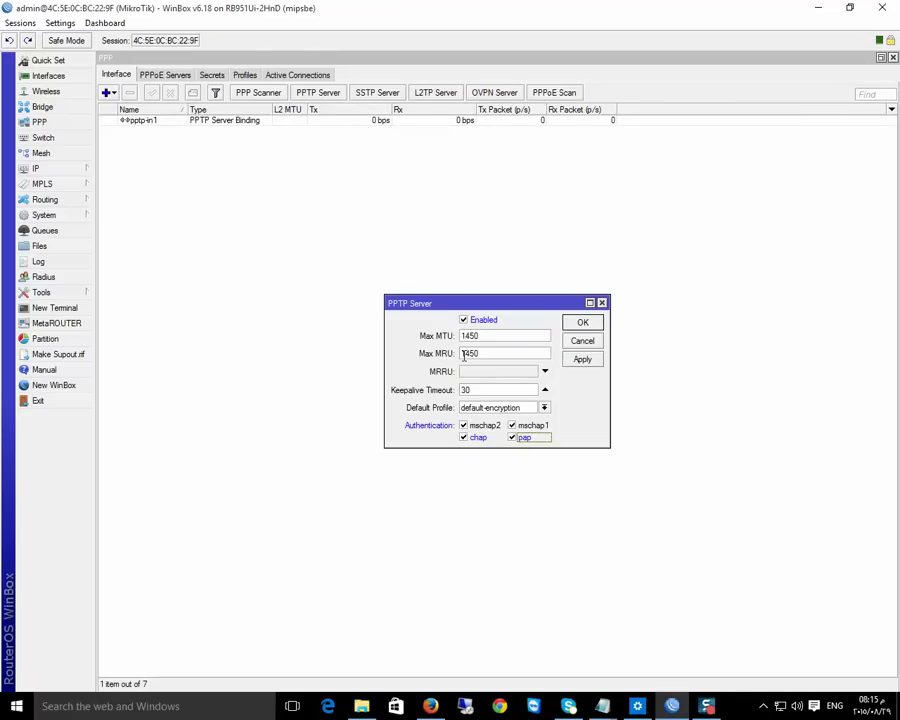
click(582, 323)
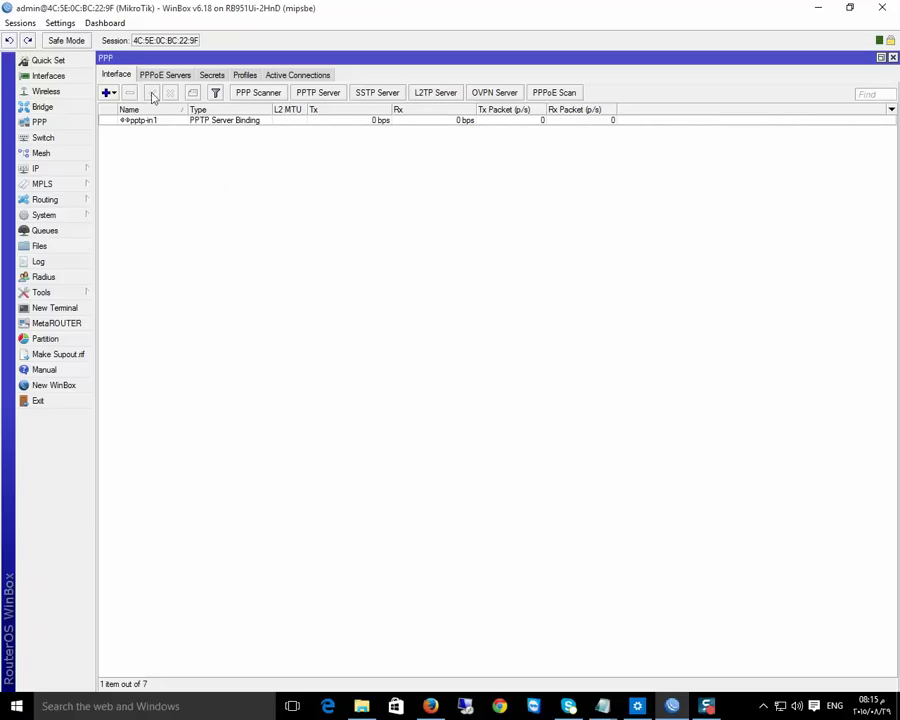
Open the default PPP profile and make a copy of it, then discard that draft
click(162, 77)
click(216, 76)
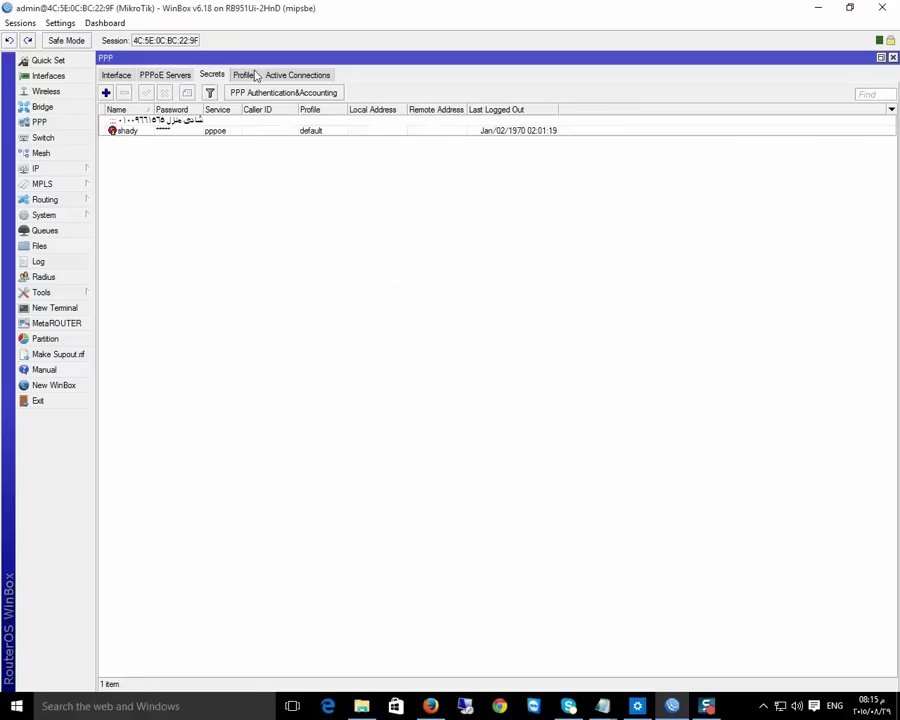
click(246, 76)
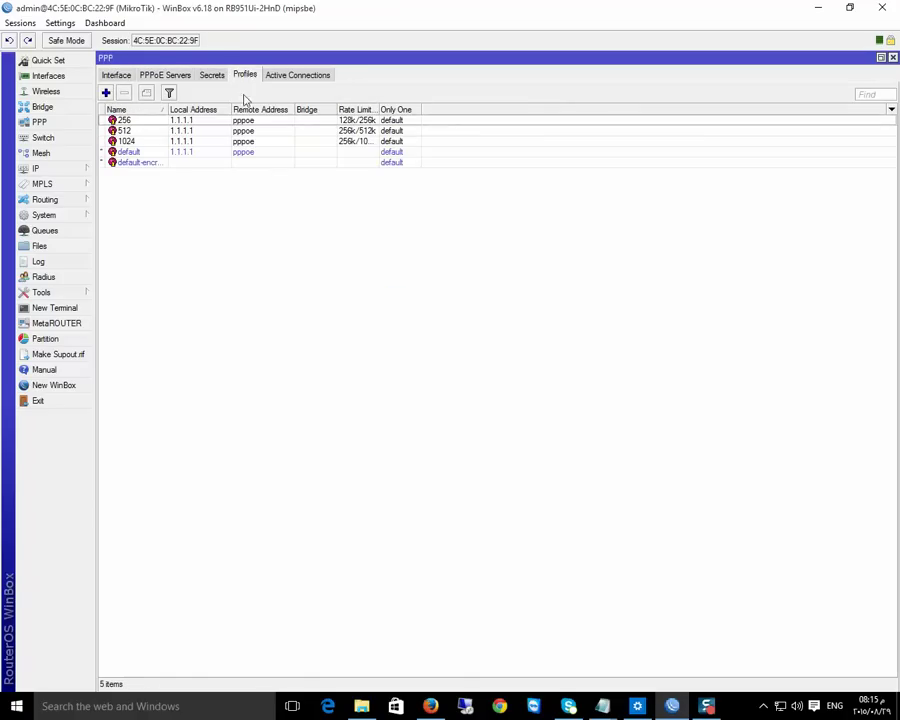
click(221, 153)
double_click(222, 159)
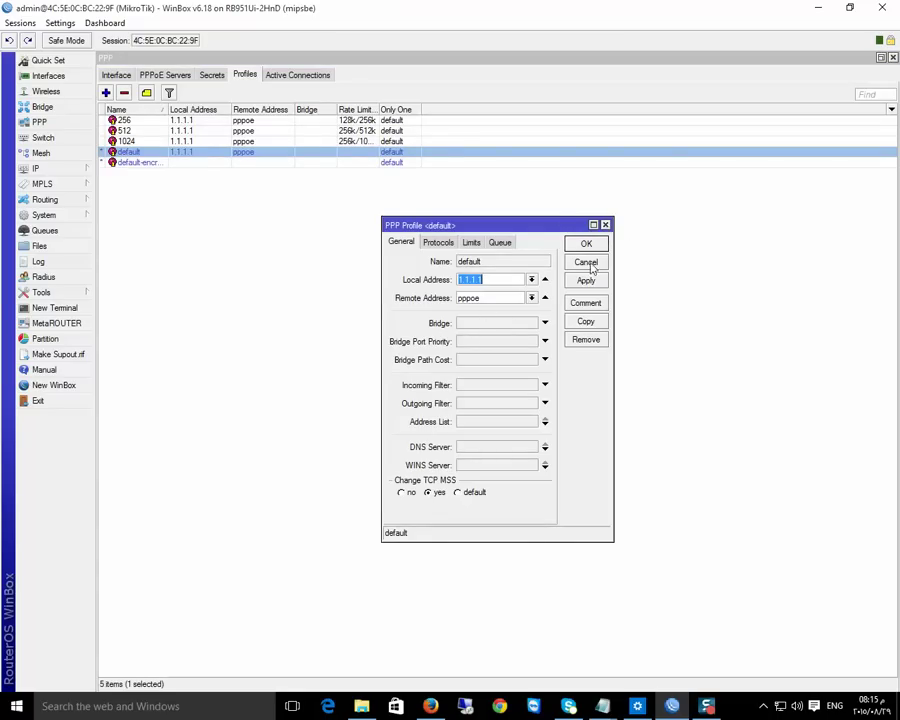
click(586, 321)
click(605, 232)
Copy default as profile1 with local address 66.66.66.1 and remote pool VPN
double_click(139, 154)
click(586, 321)
double_click(516, 293)
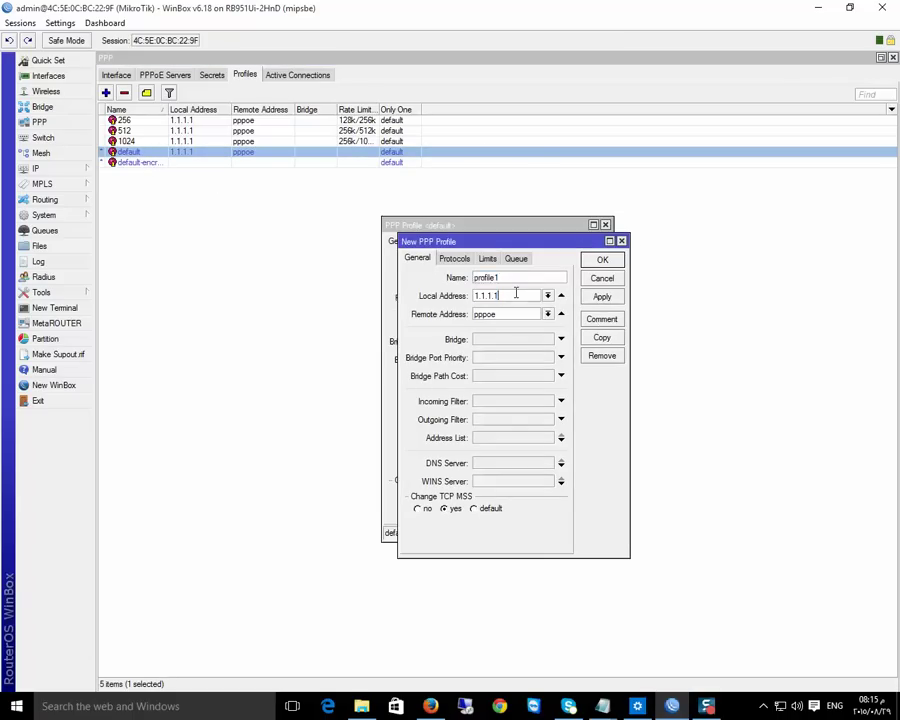
text(66.66.66)
click(548, 314)
click(490, 326)
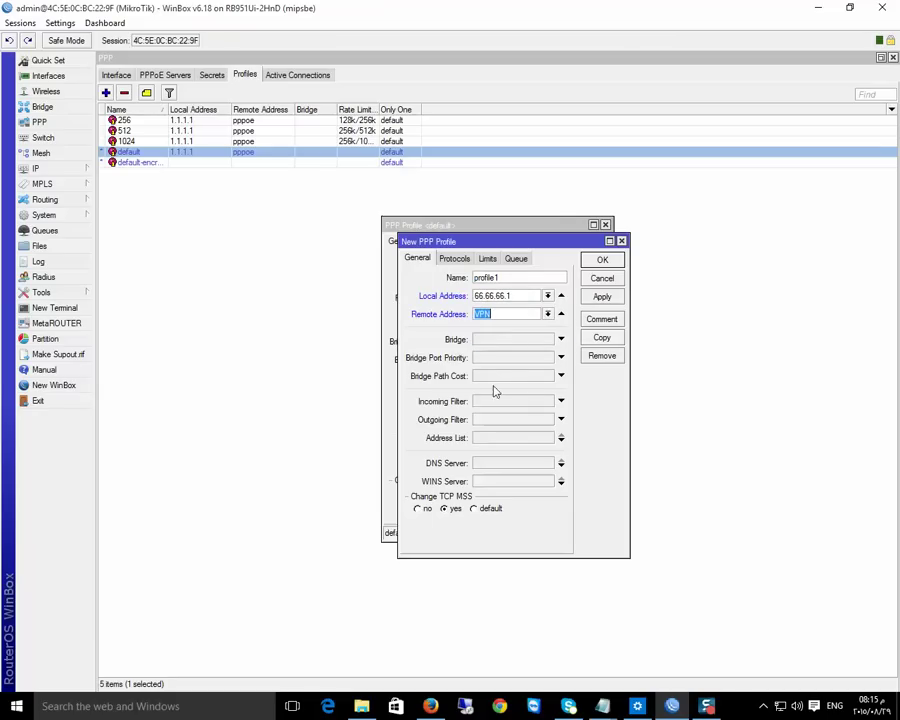
click(606, 299)
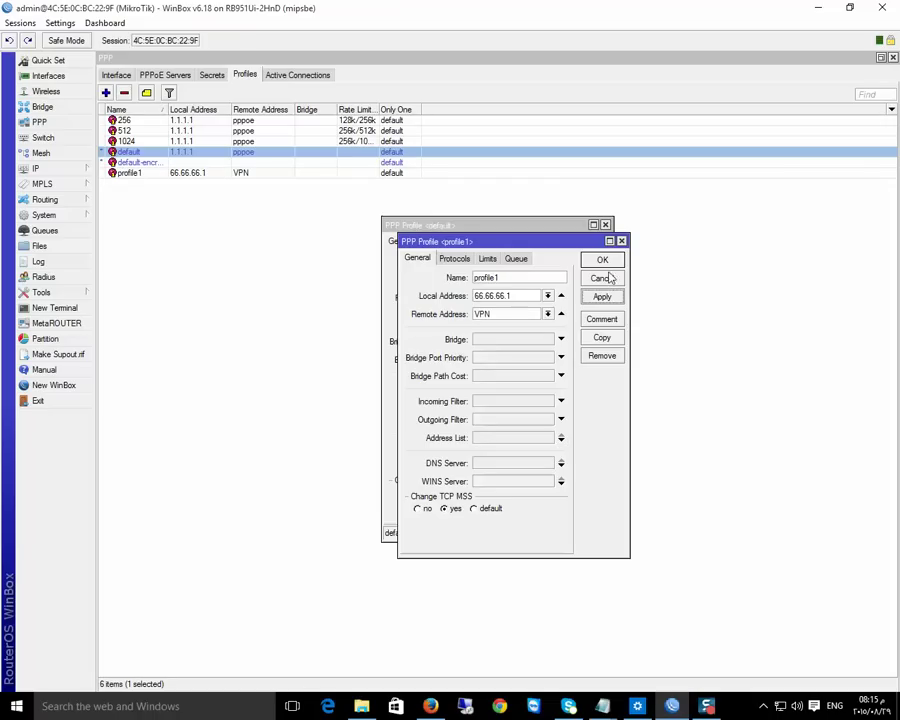
Copy profile1 into a new profile named 256 with a rate limit; dismiss the duplicate-name error
click(608, 339)
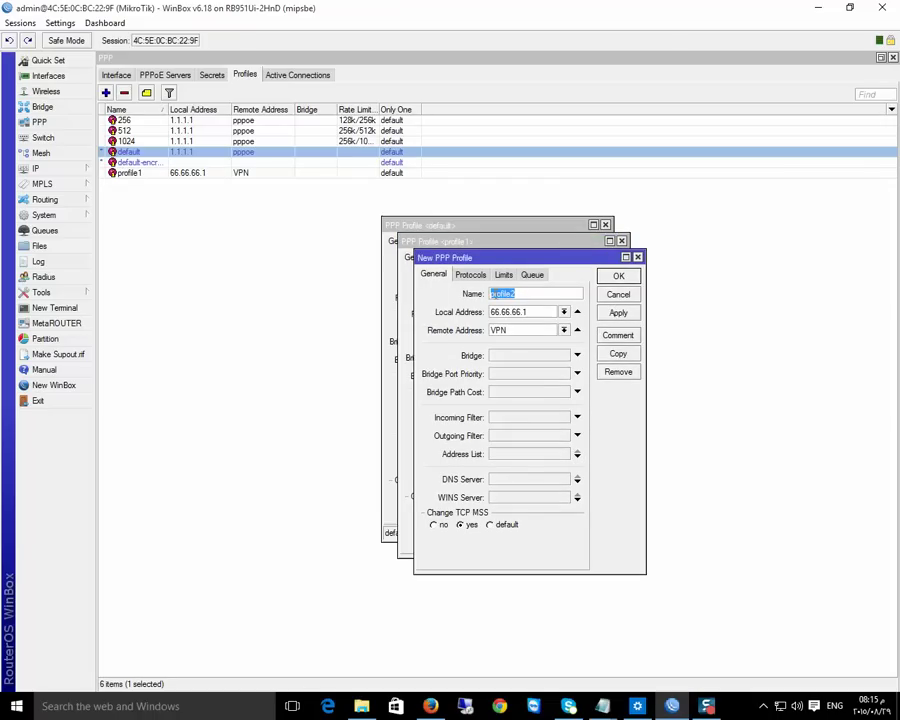
text(256)
click(504, 275)
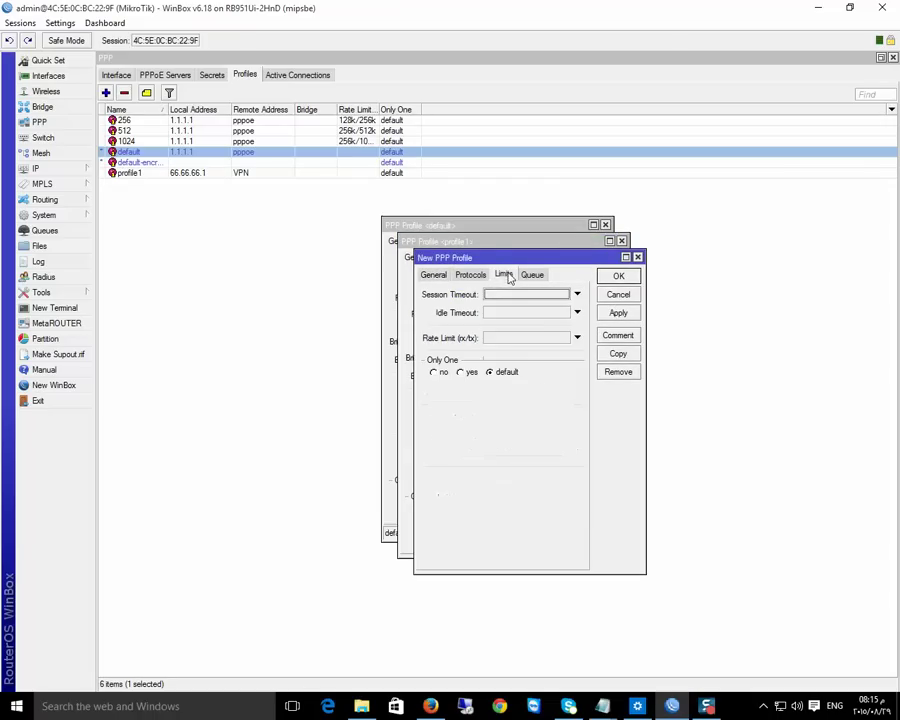
click(432, 277)
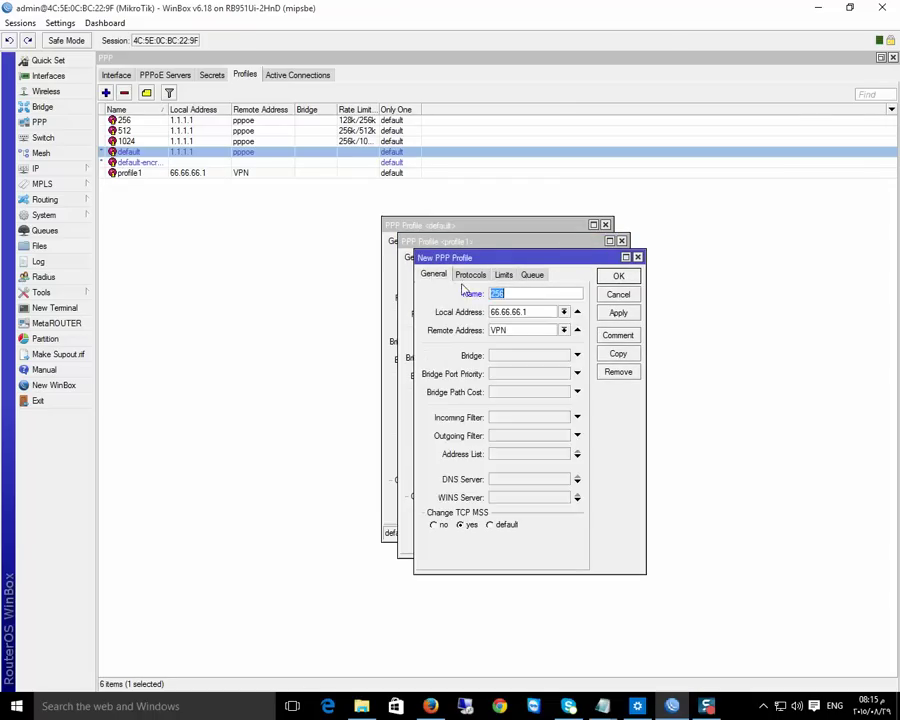
click(503, 274)
click(501, 340)
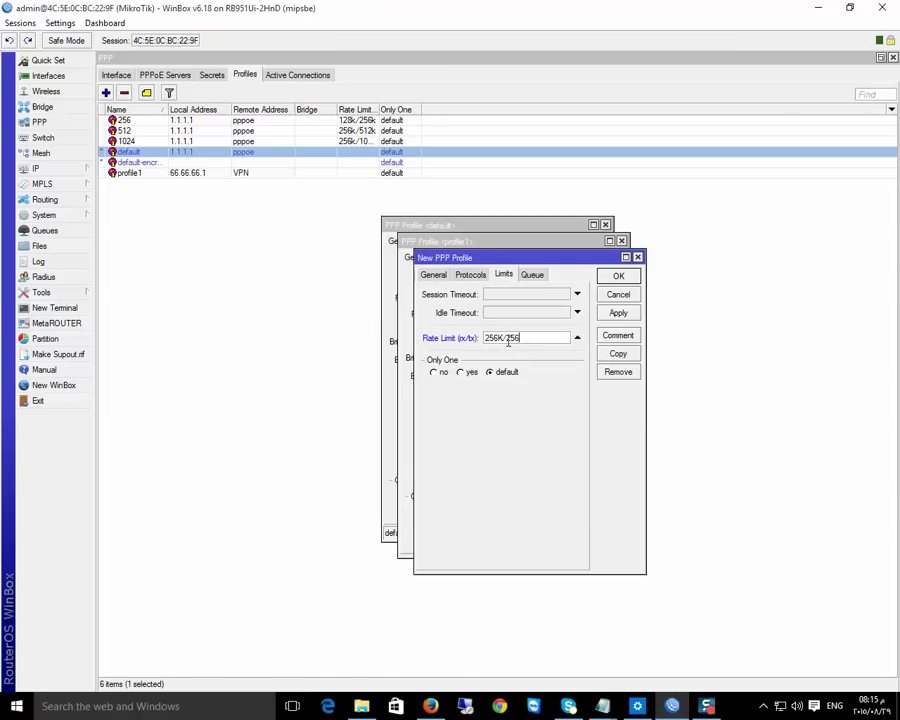
click(619, 313)
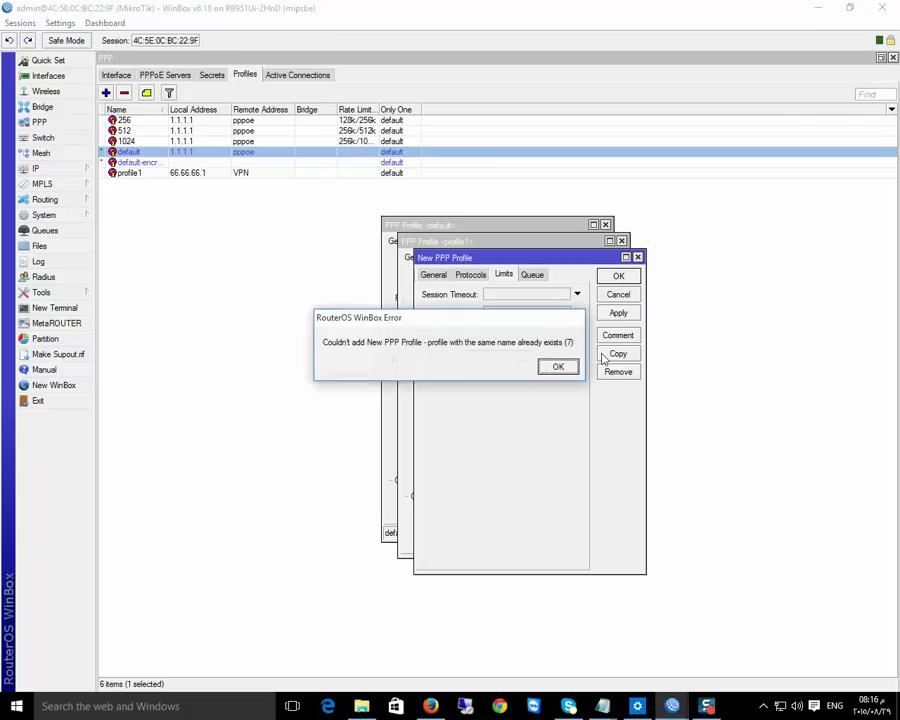
click(558, 368)
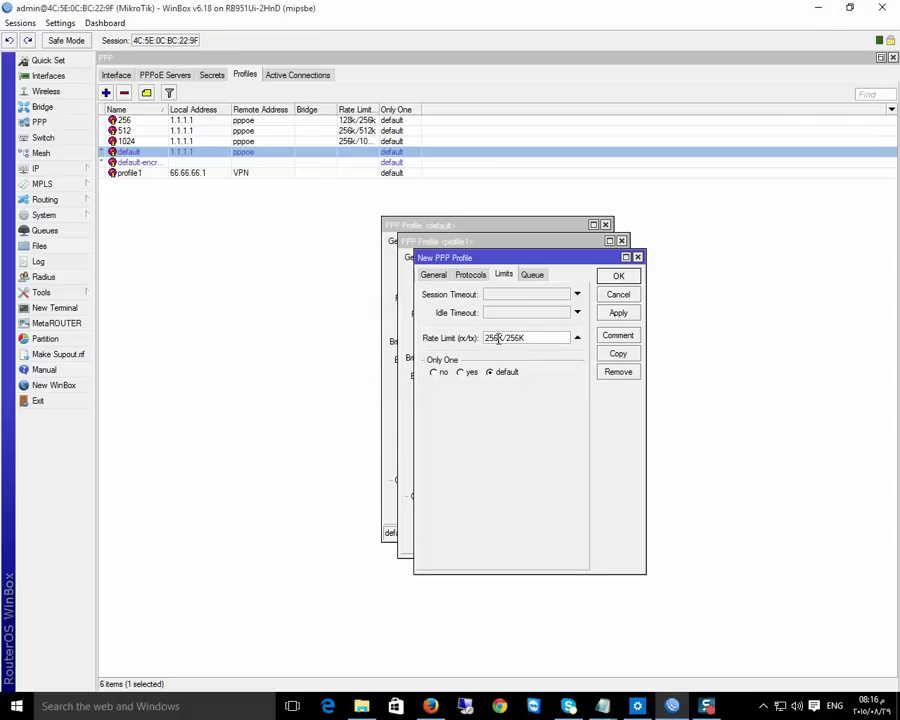
Change the rate limit to 128K/256K, rename the profile 256 VPN, and save
drag(497, 338, 478, 340)
text(128)
click(434, 274)
click(510, 293)
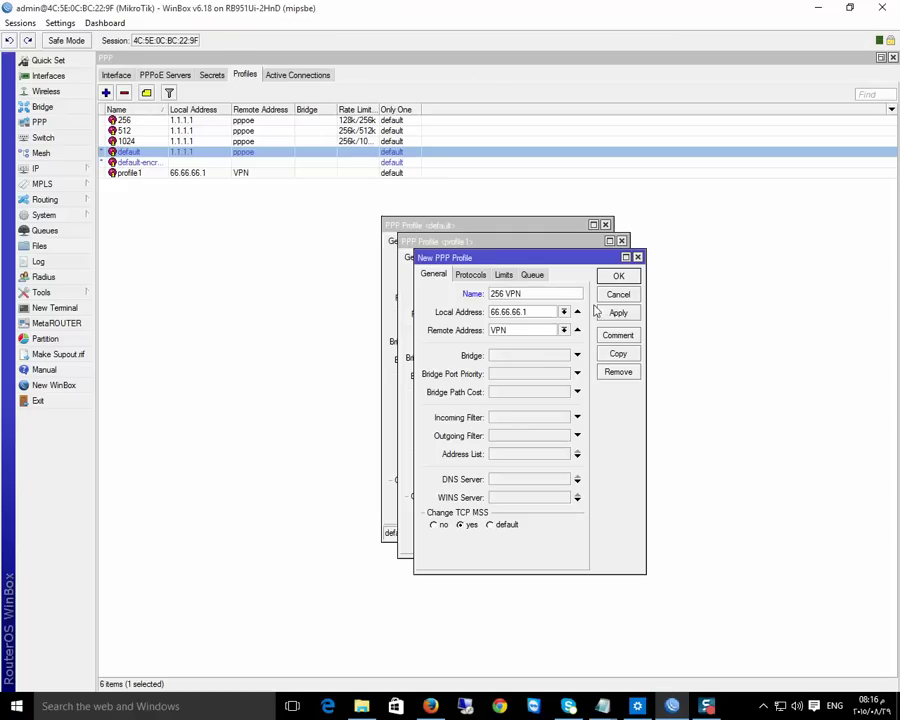
click(504, 274)
click(620, 314)
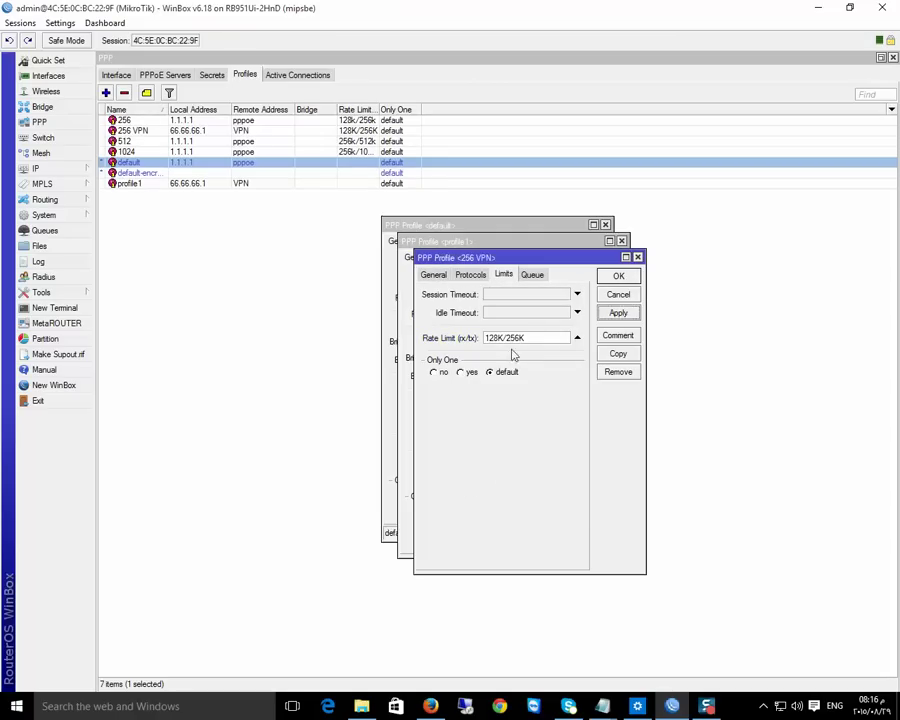
Copy 256 VPN into a new profile 512 VPN with rate limit 128K/512K
click(618, 353)
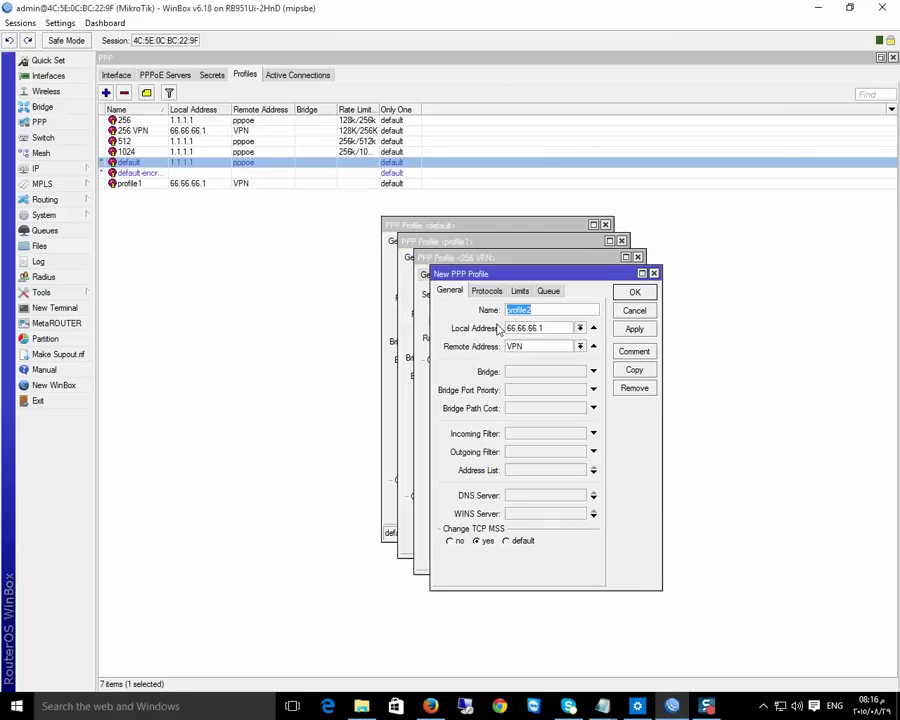
text(512 VPN)
click(521, 291)
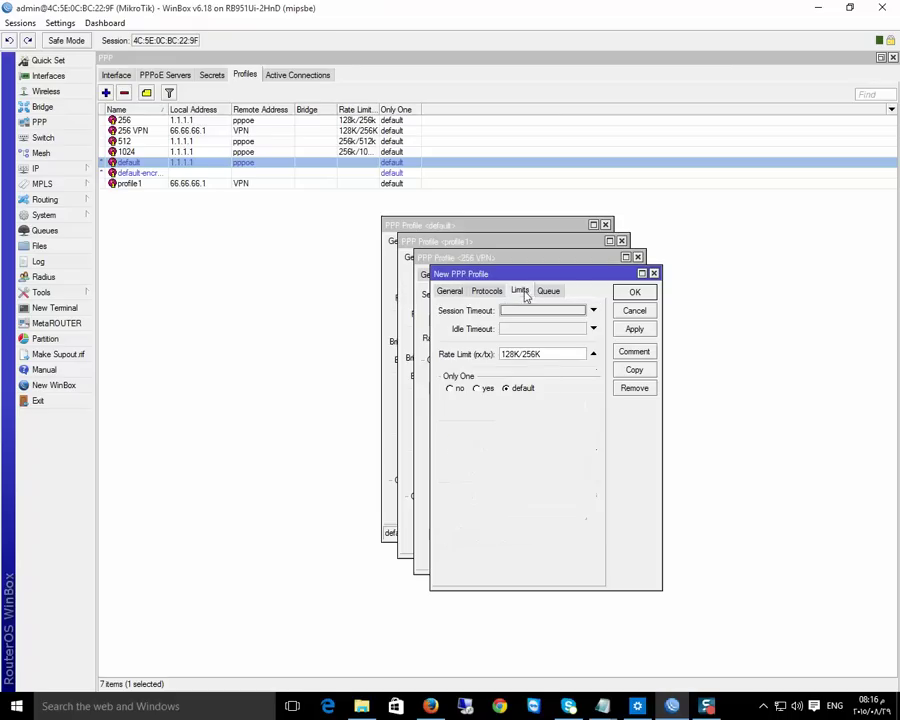
drag(537, 354, 523, 354)
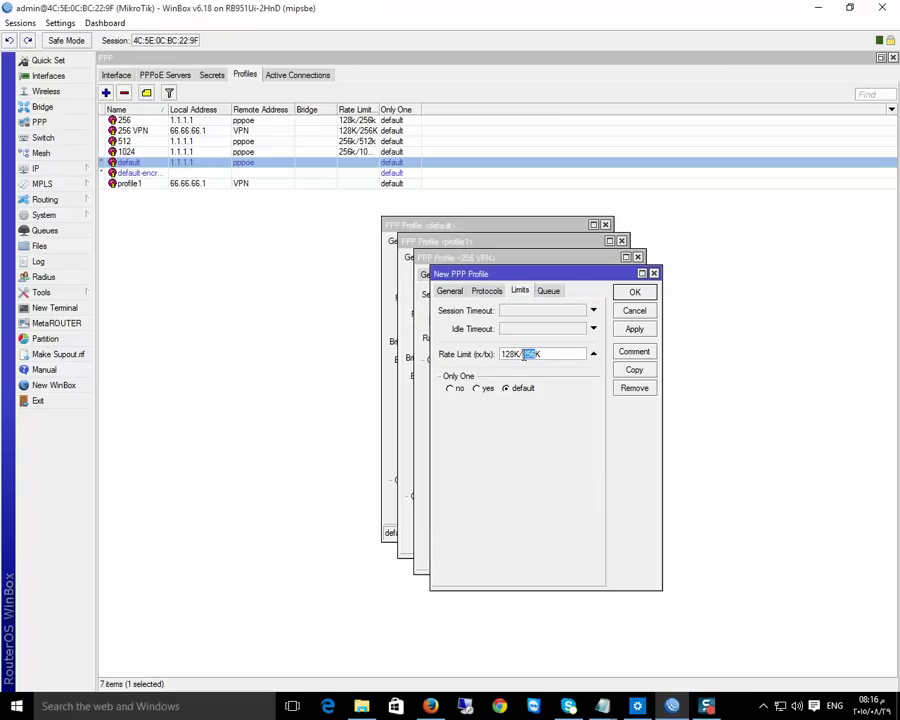
text(512)
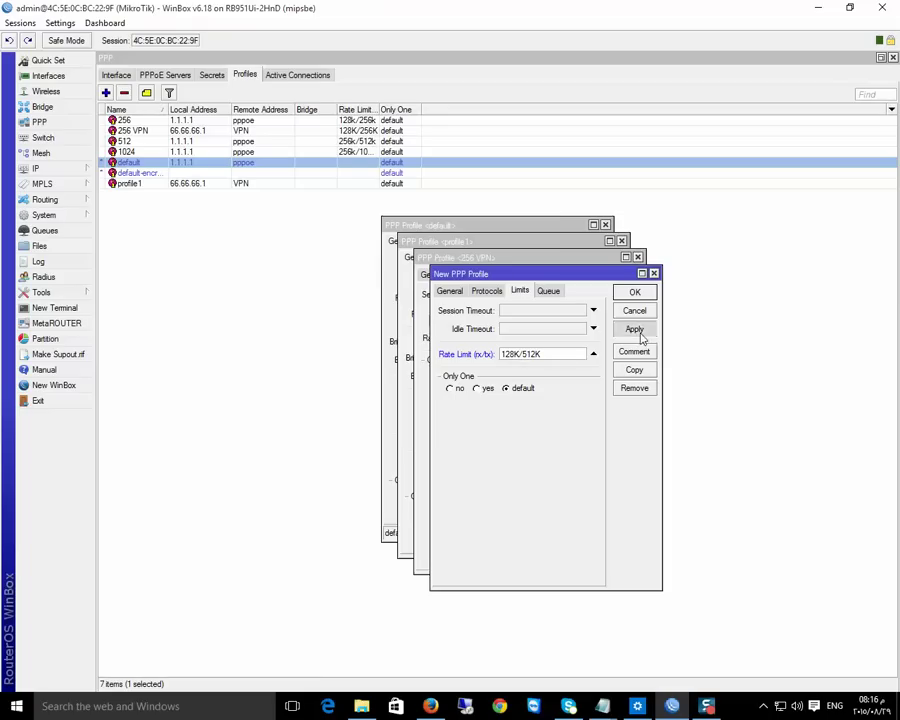
click(634, 329)
Close the 512 VPN, 256 VPN, profile1 and default profile windows and show the PPP secrets
click(635, 292)
click(623, 278)
click(609, 260)
click(598, 262)
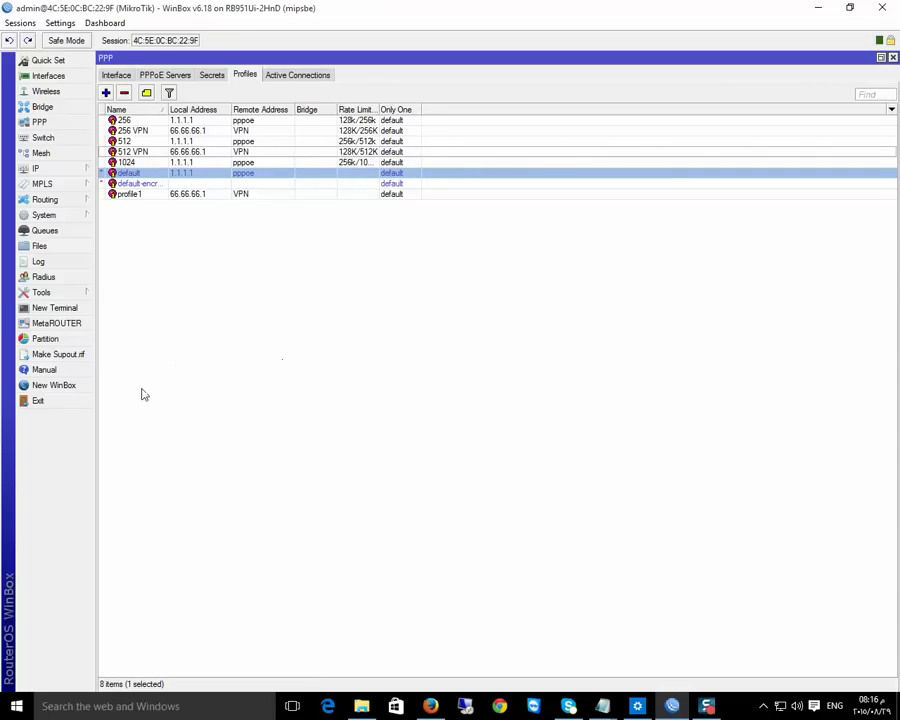
click(212, 78)
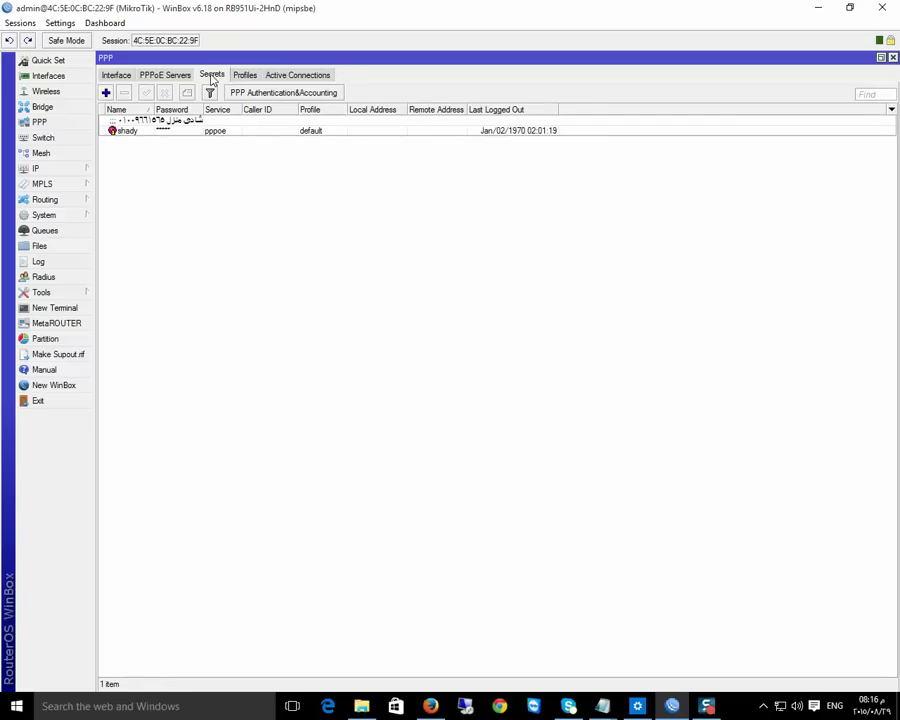
Add PPP secret test with a password, service pptp and profile profile1
click(106, 93)
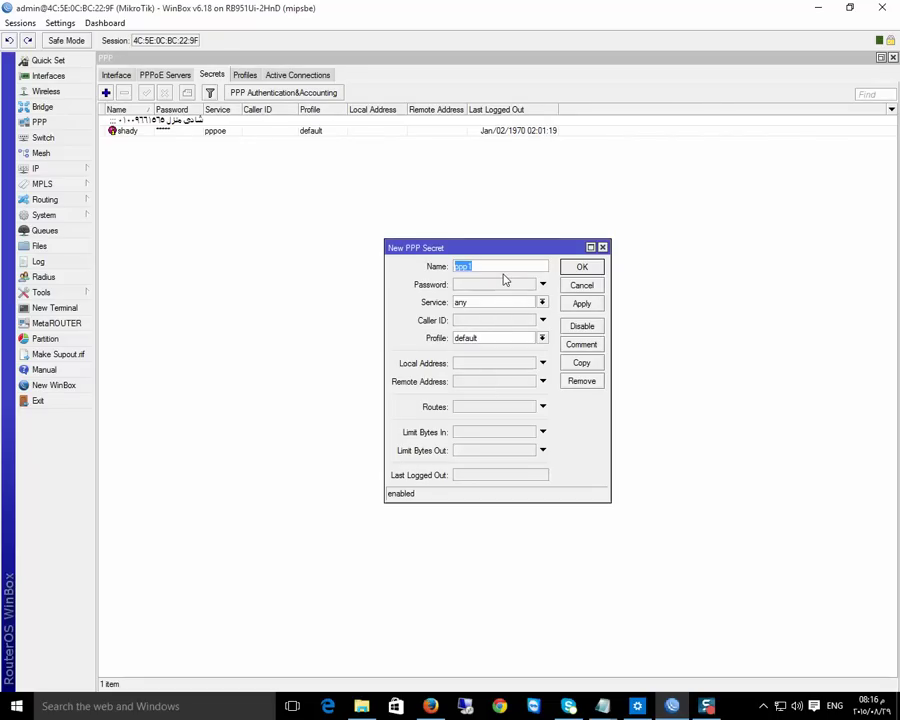
text(TE)
key(BackSpace)
key(BackSpace)
key(BackSpace)
click(485, 289)
click(542, 303)
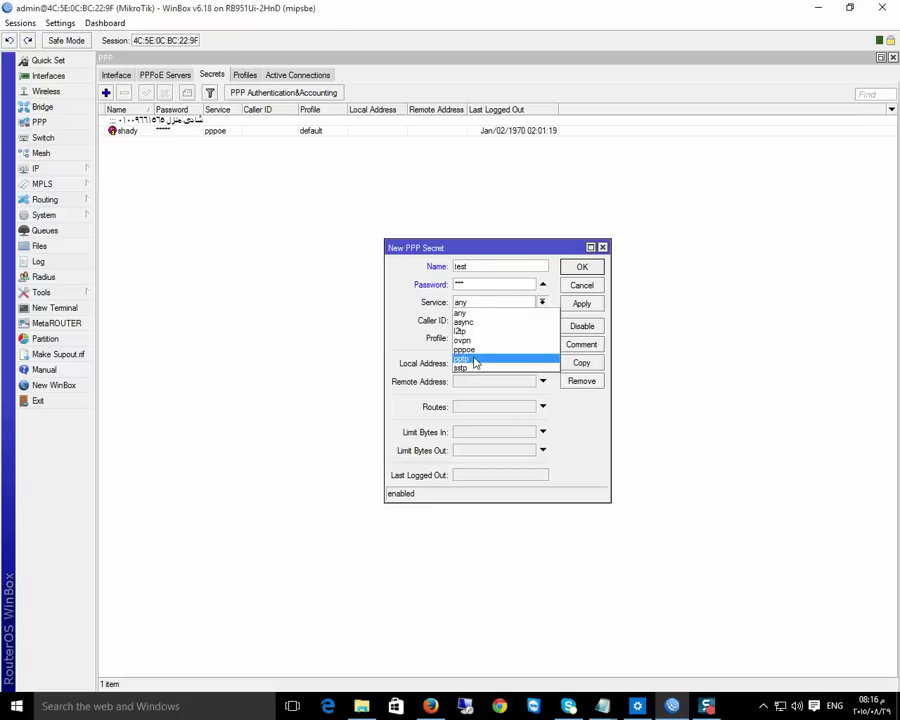
click(474, 360)
click(542, 338)
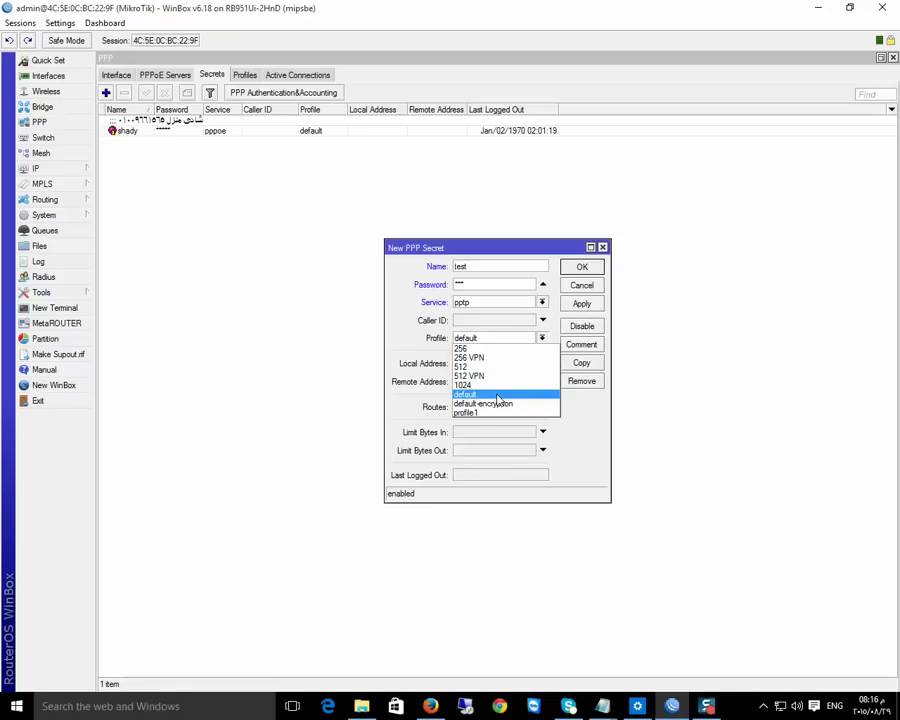
click(512, 412)
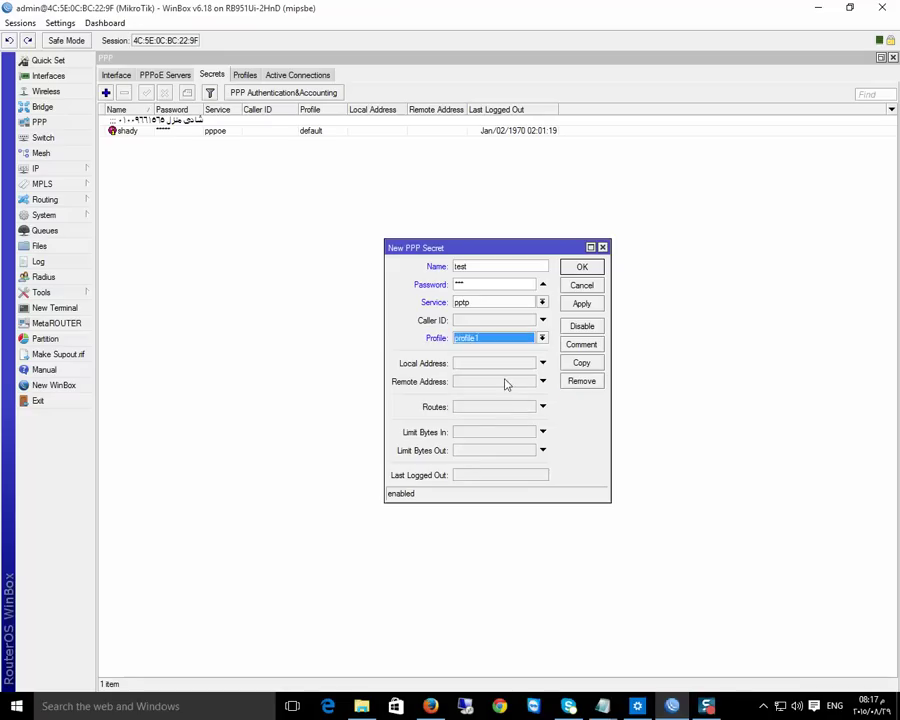
click(580, 303)
click(582, 268)
click(245, 75)
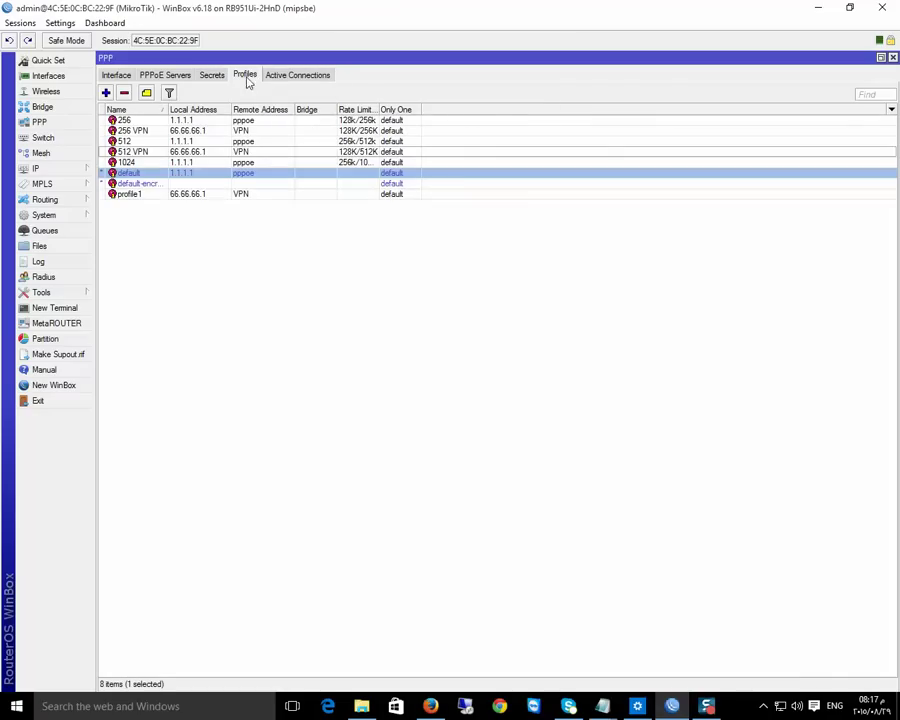
Rename the profile1 profile to vpn def
click(150, 194)
double_click(181, 198)
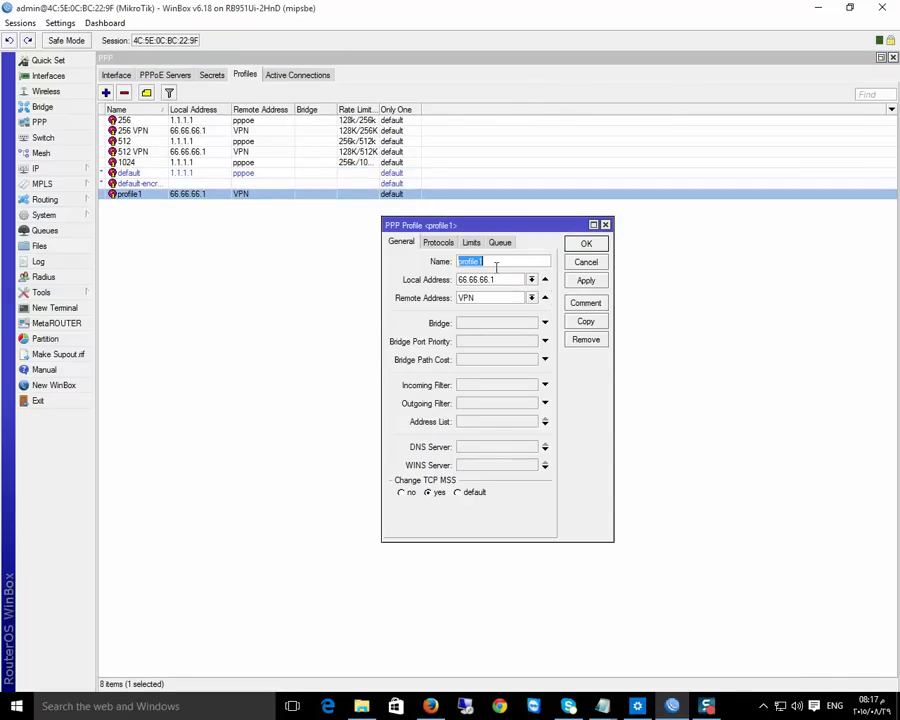
text(vpn def)
click(586, 243)
Show secret passwords in plain text and set the test secret's profile to vpn def
click(211, 75)
click(198, 141)
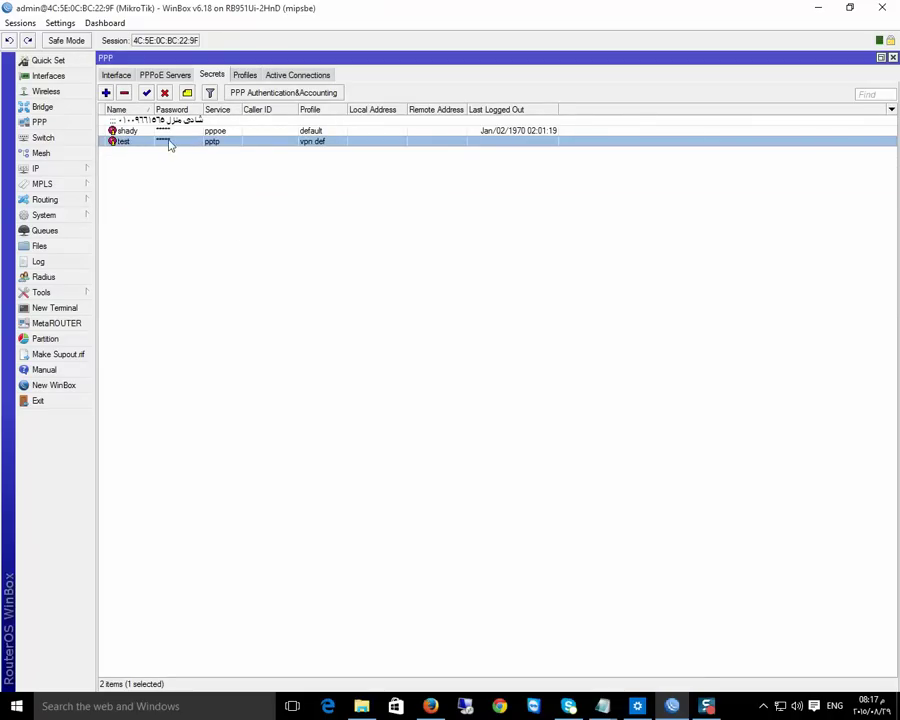
click(60, 22)
click(70, 55)
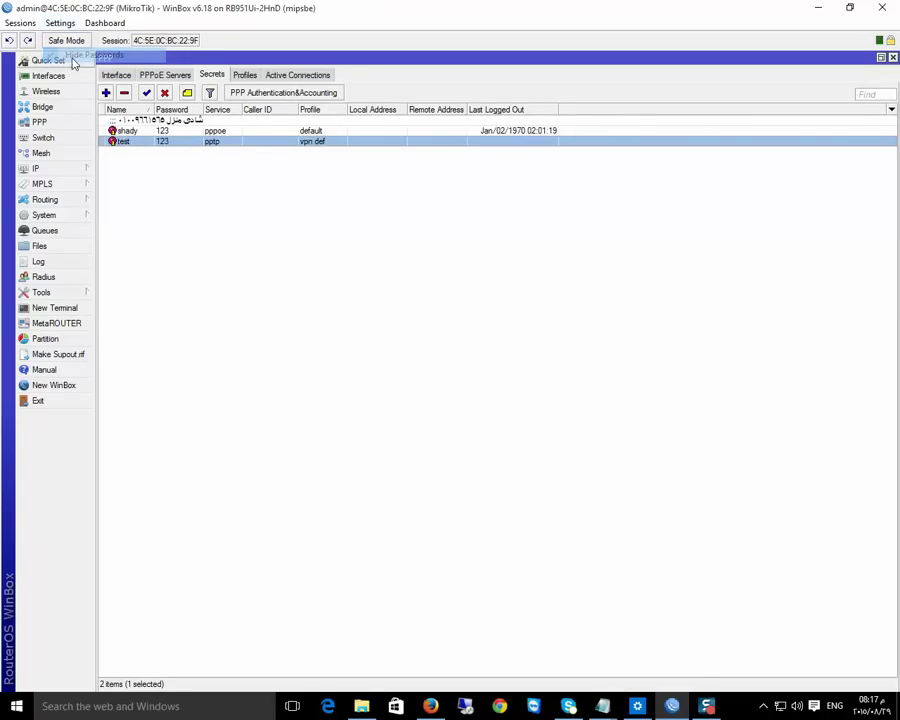
double_click(171, 147)
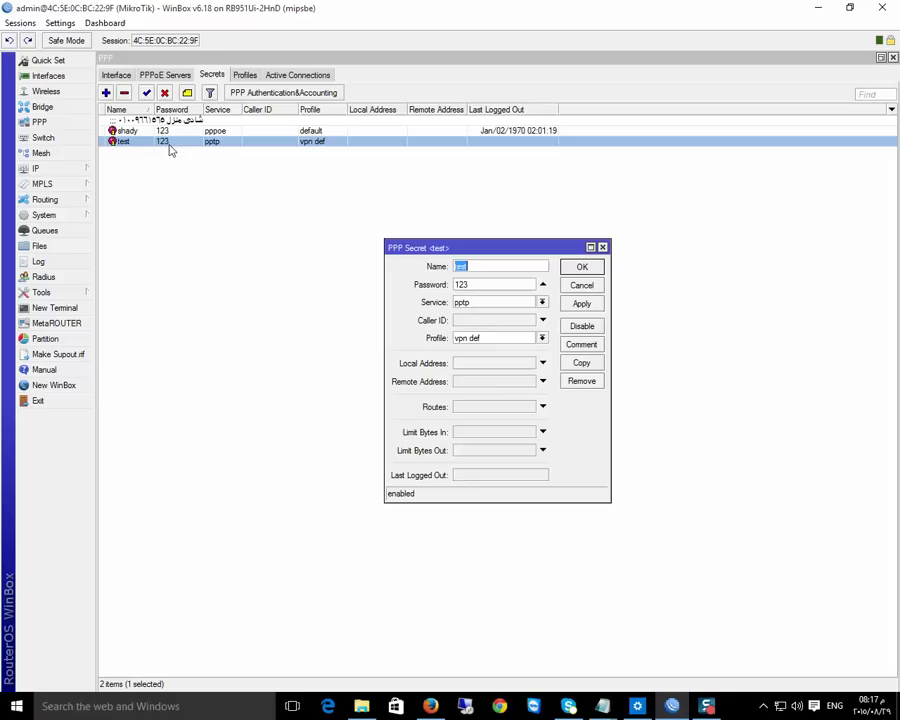
double_click(486, 283)
click(543, 338)
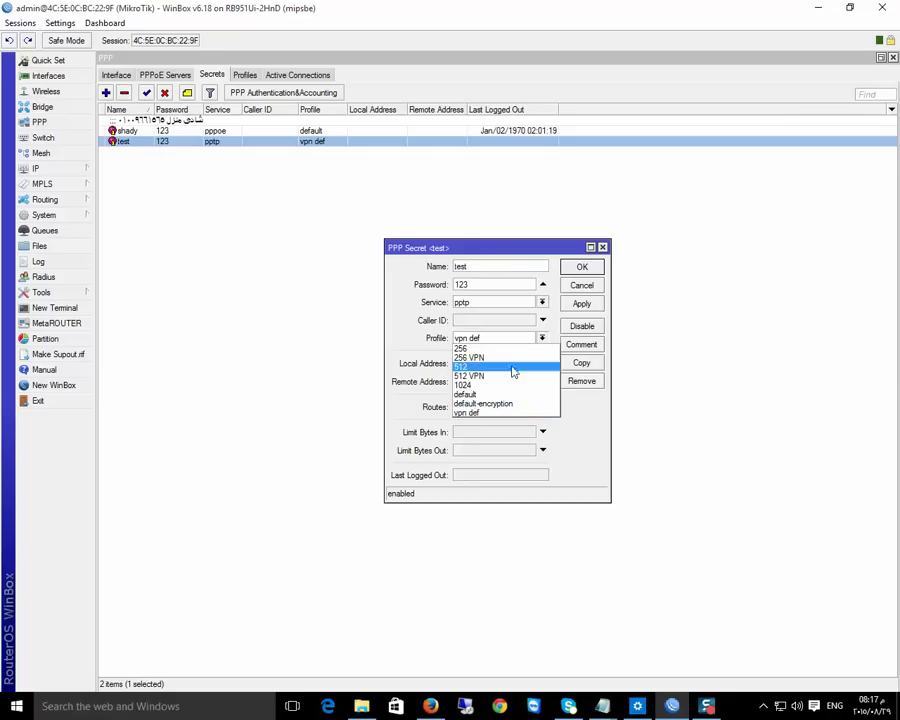
click(478, 414)
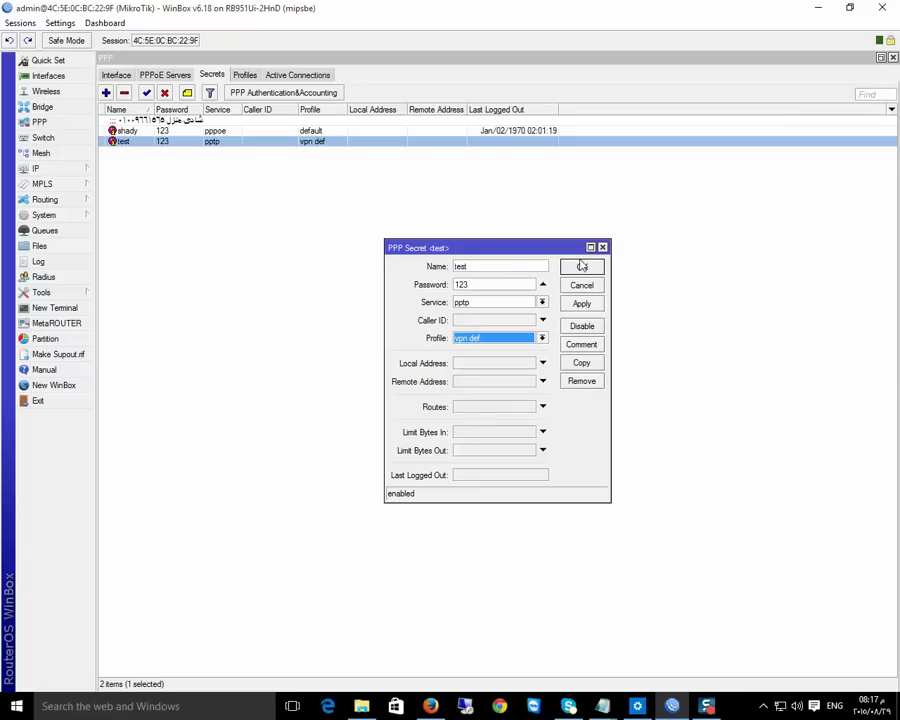
click(542, 339)
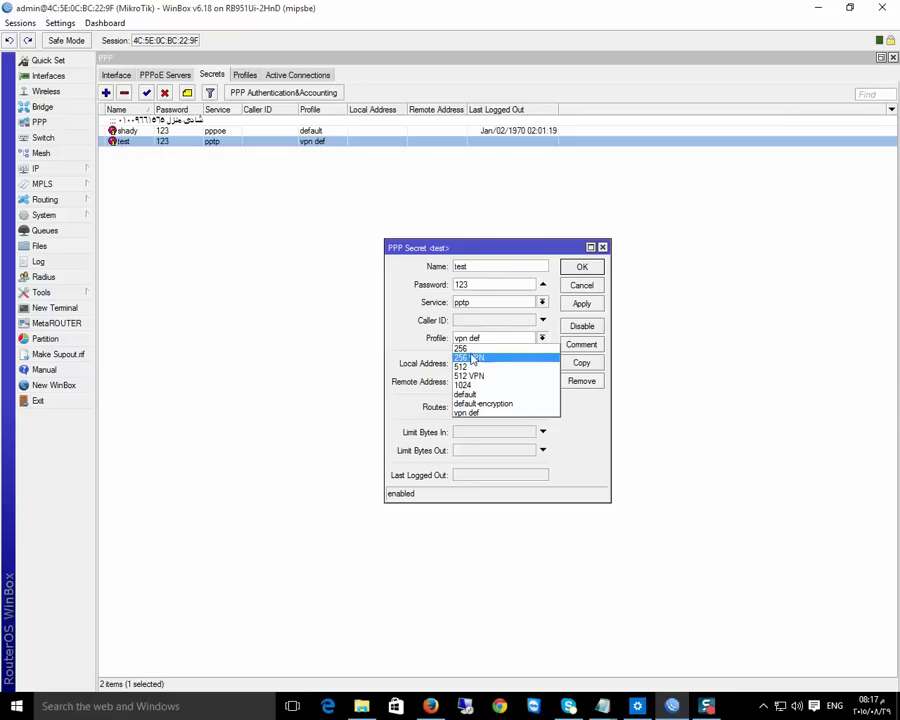
click(592, 269)
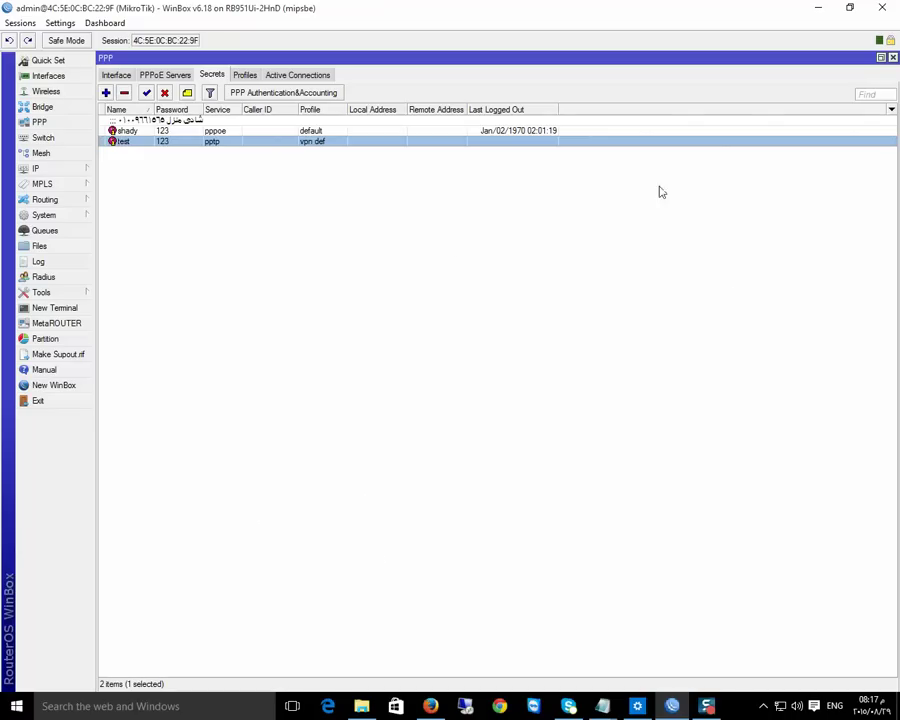
In Network and Sharing Center, start a new workplace connection using the Internet connection (VPN)
right_click(781, 705)
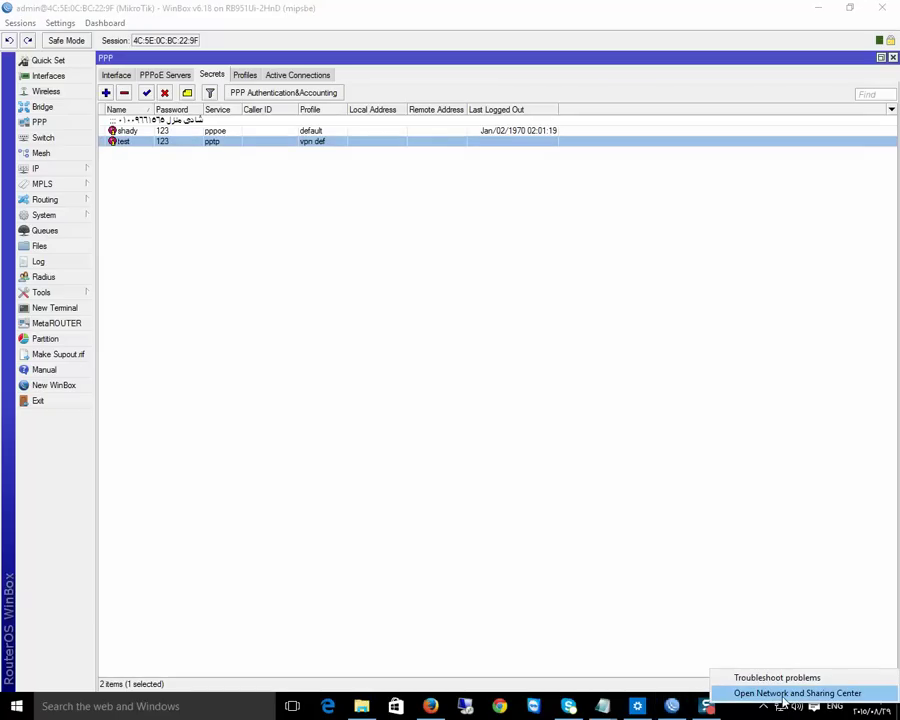
click(785, 694)
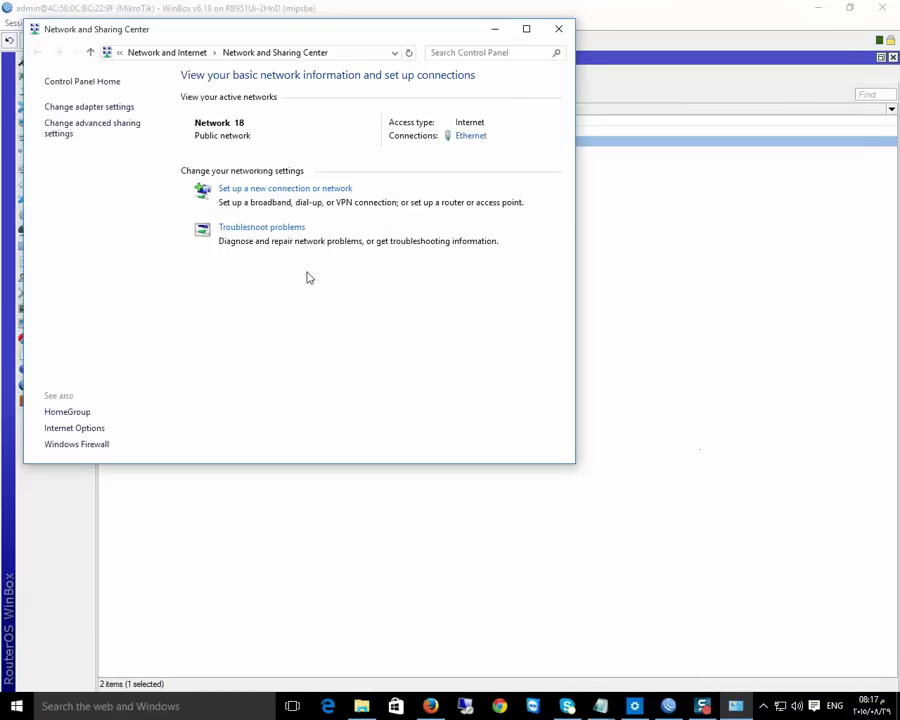
click(258, 190)
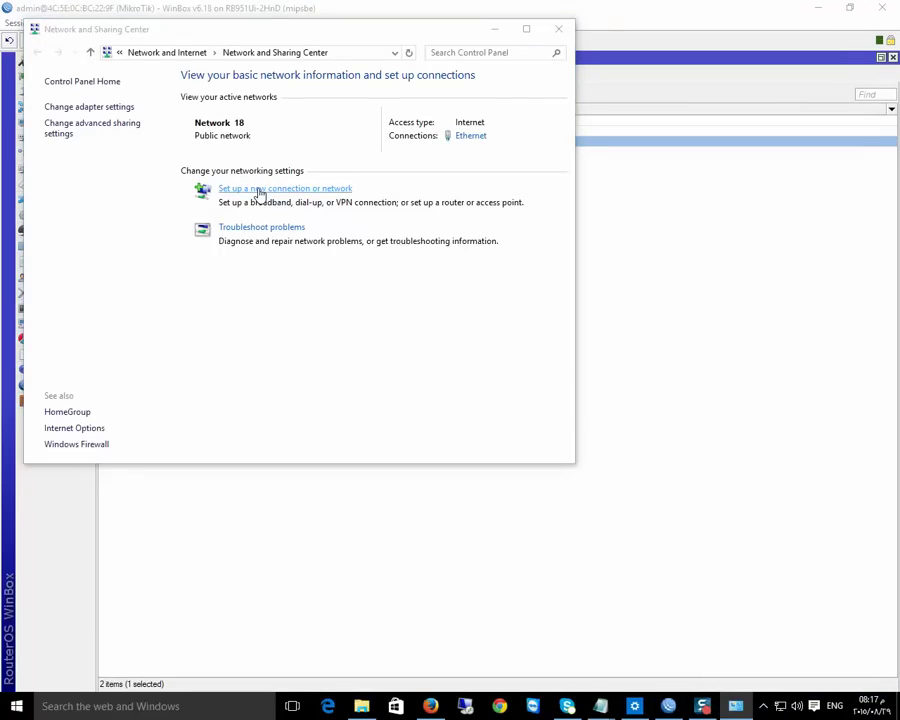
click(340, 372)
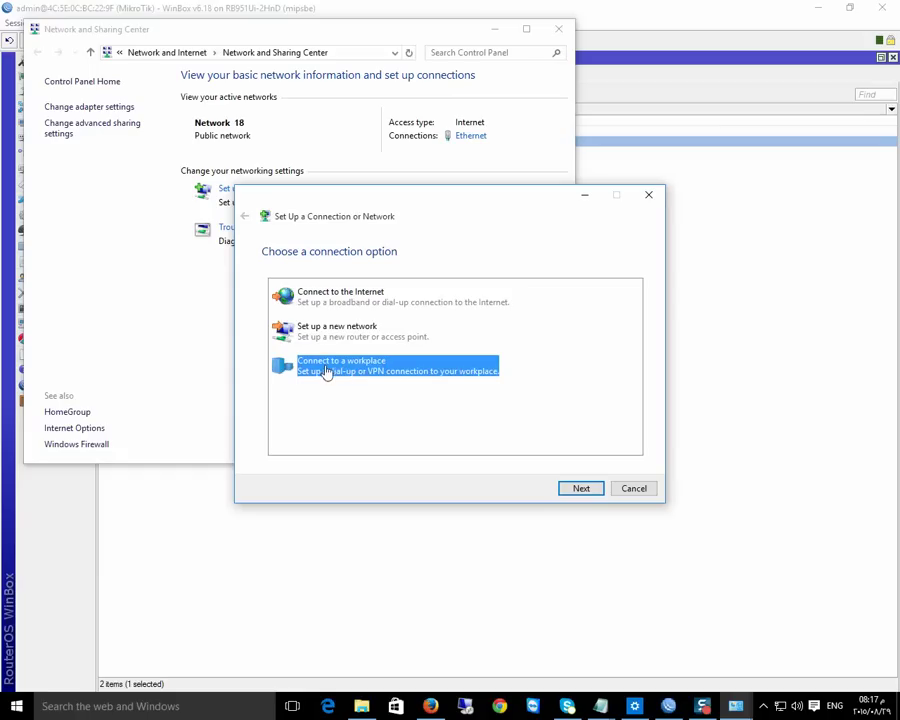
click(581, 489)
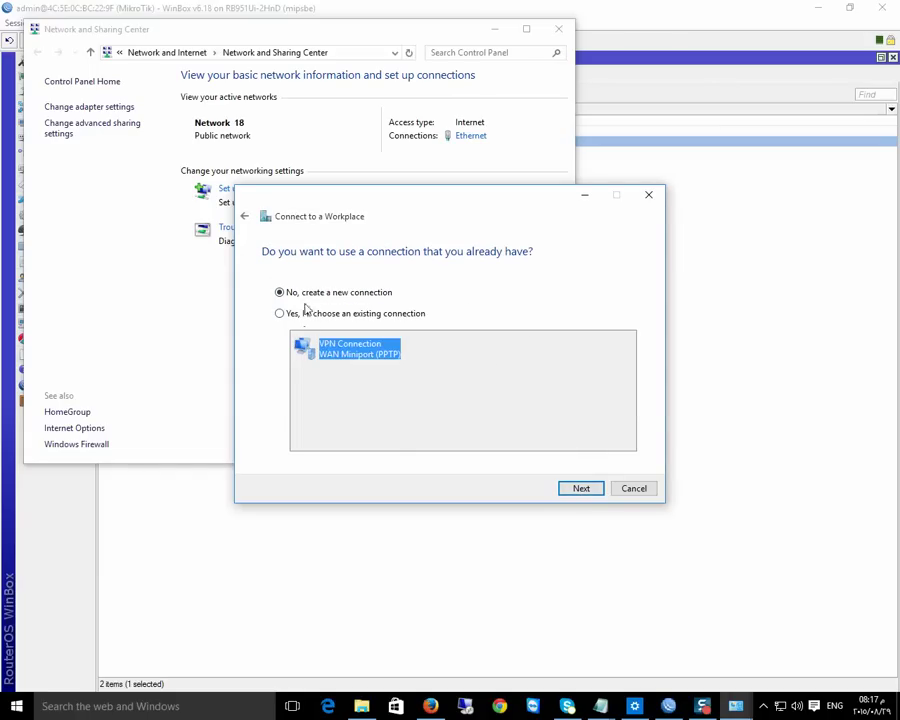
click(593, 491)
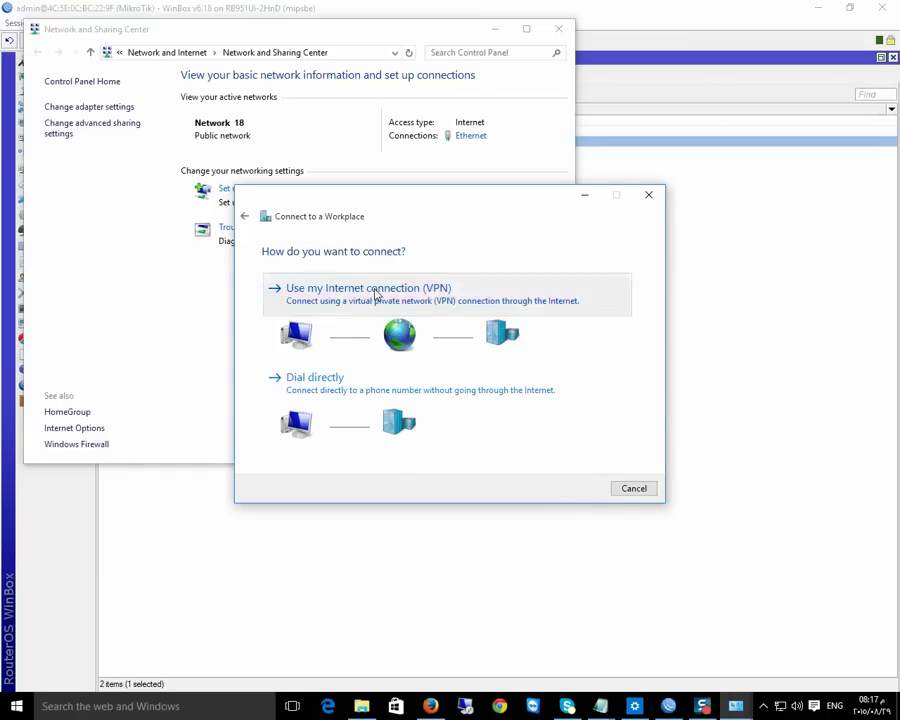
click(372, 292)
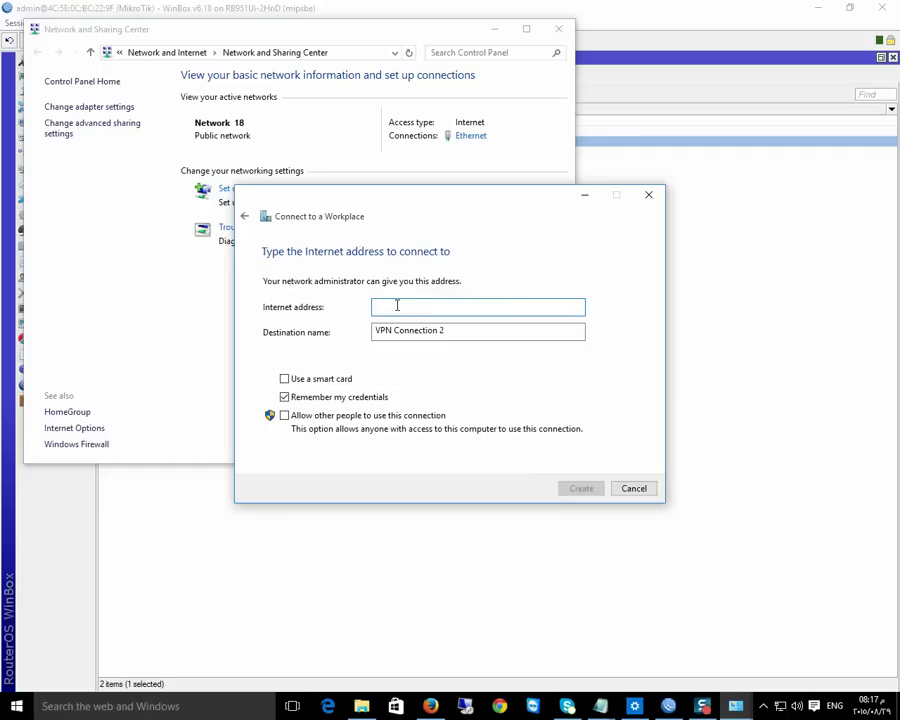
click(303, 514)
Copy the WAN address 192.168.1.55 (without /24) from WinBox's IP Addresses list, then return to the wizard
mouse_move(55, 173)
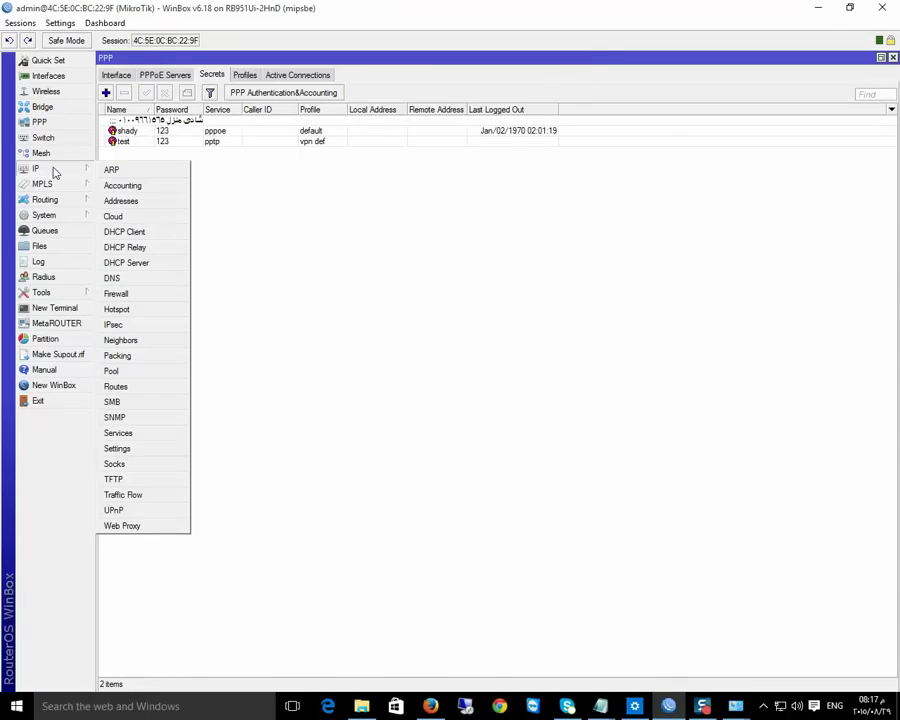
click(122, 201)
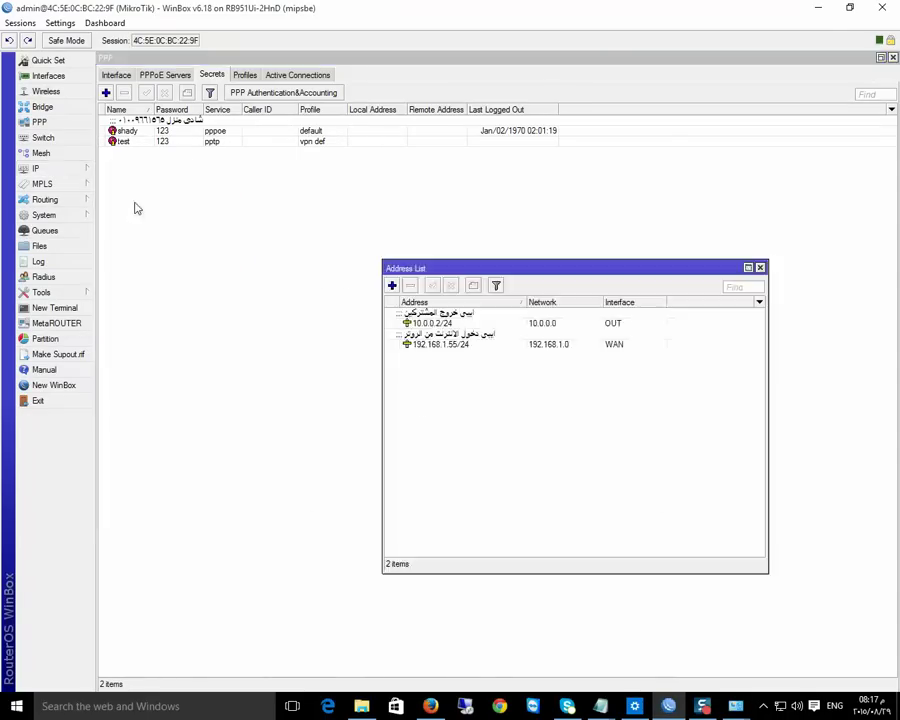
click(505, 344)
double_click(467, 346)
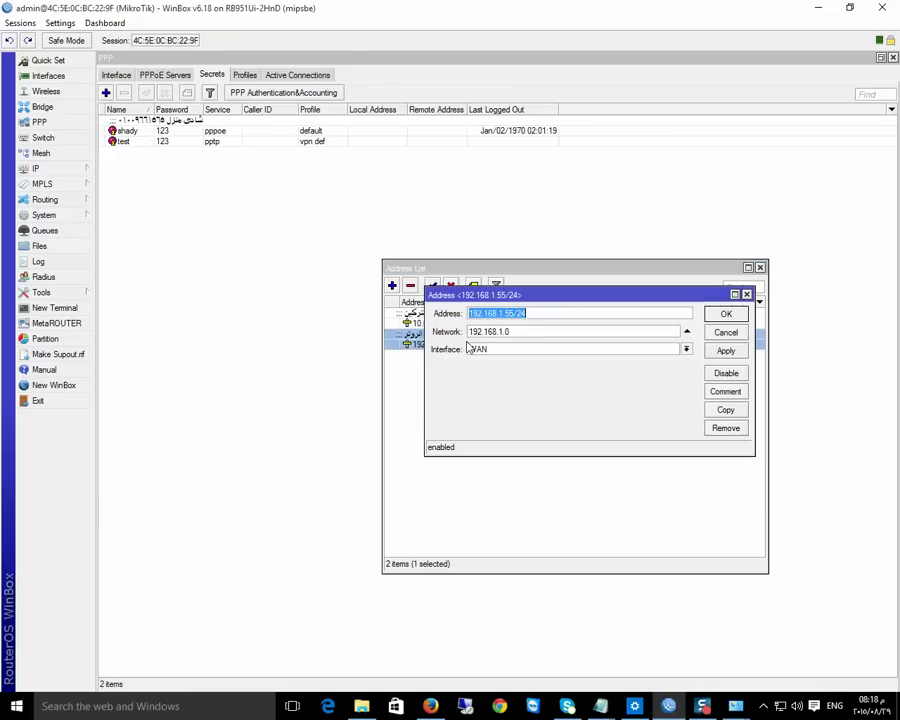
click(513, 313)
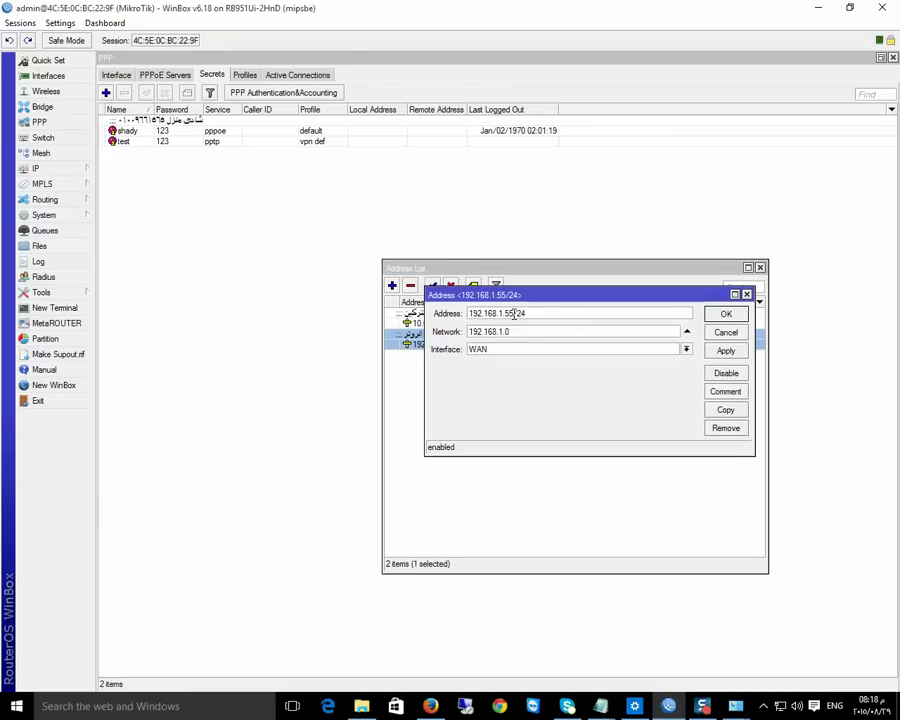
drag(513, 313, 466, 314)
right_click(493, 318)
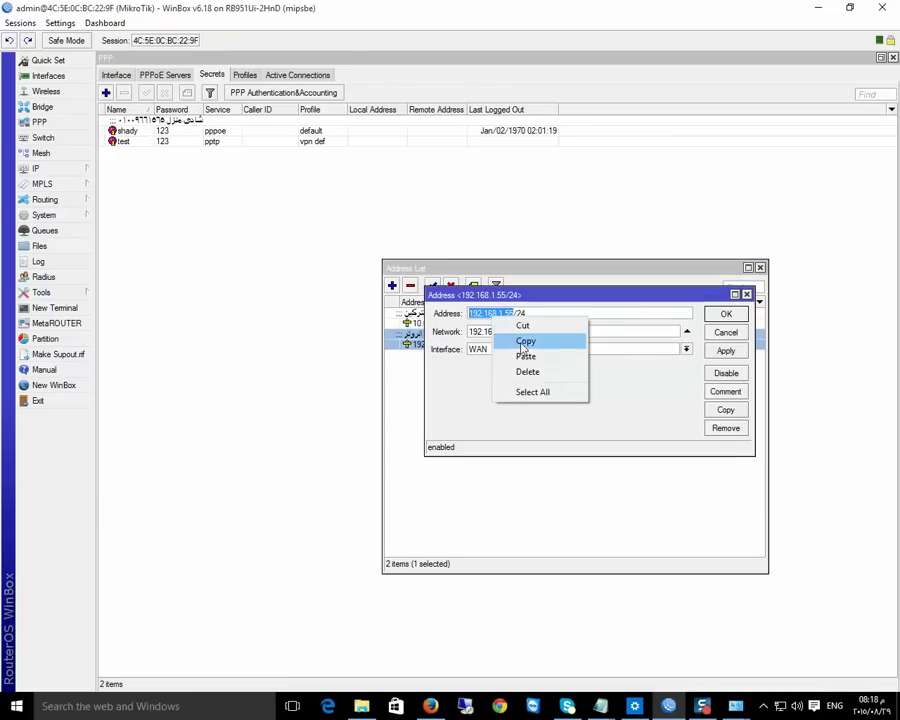
click(516, 340)
click(726, 314)
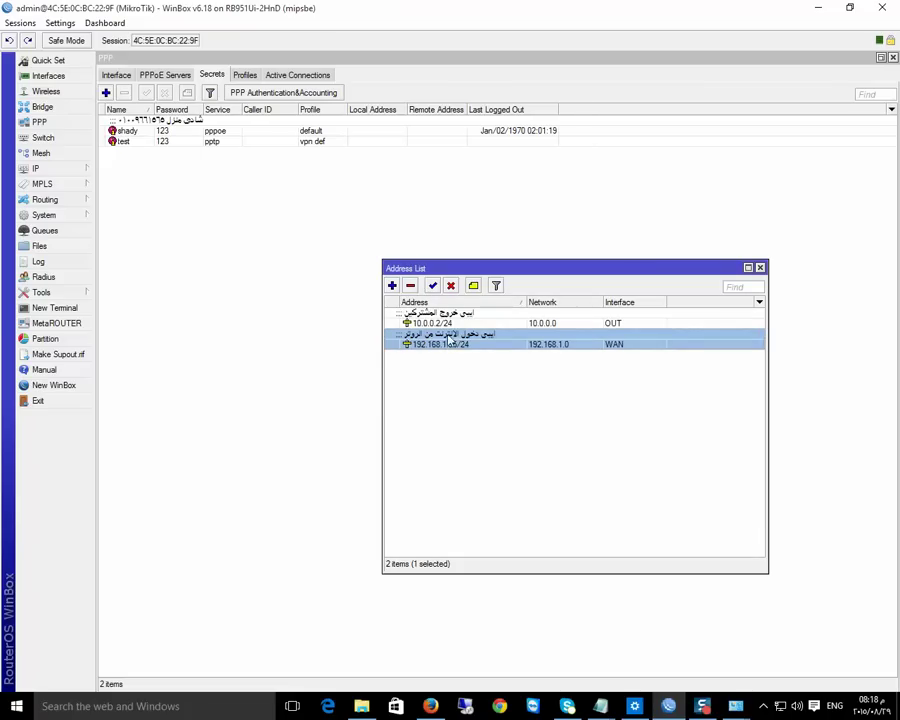
click(735, 706)
Paste 192.168.1.55 as the Internet address, create VPN Connection 2, and list the network adapters
click(760, 677)
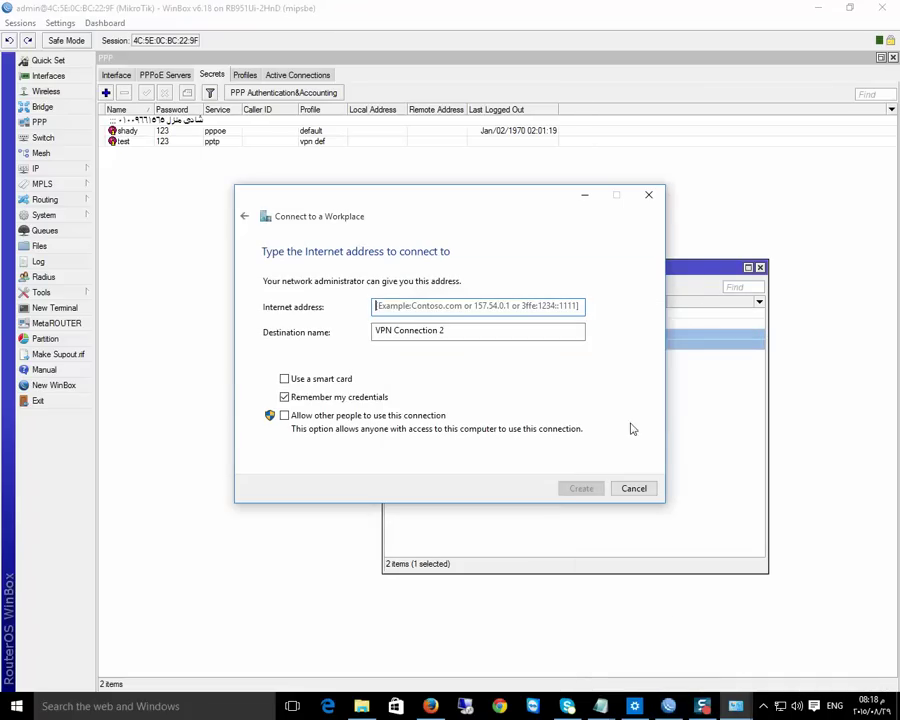
right_click(388, 307)
click(422, 370)
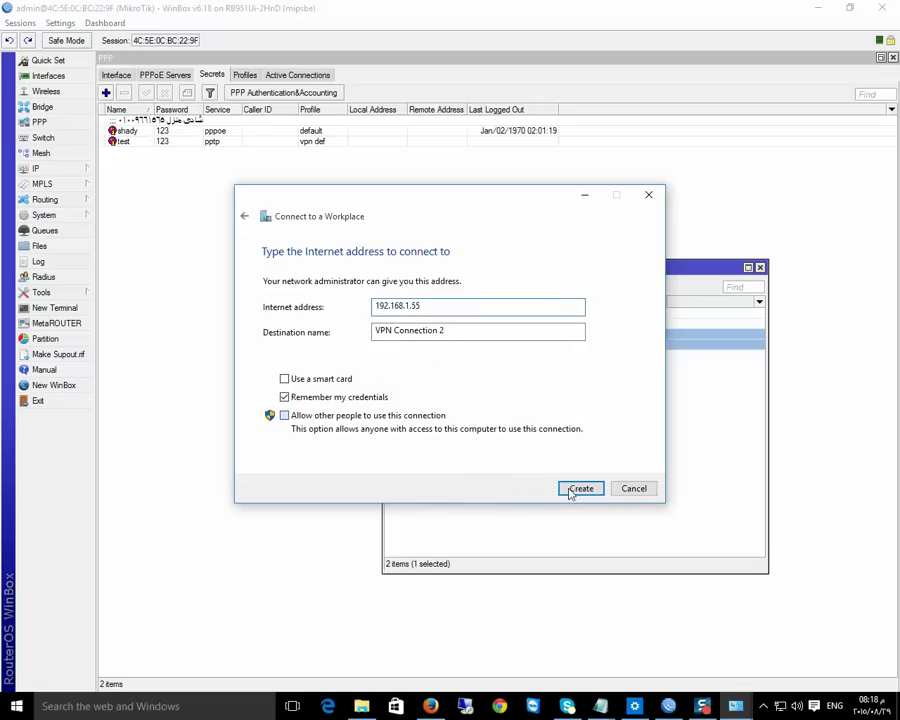
click(296, 416)
click(580, 488)
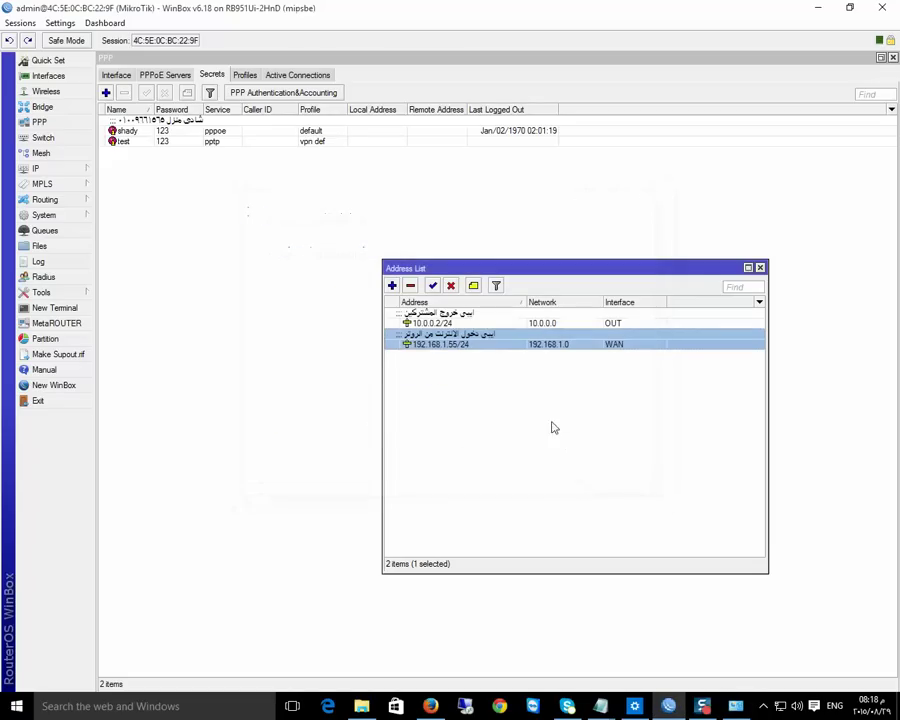
click(736, 706)
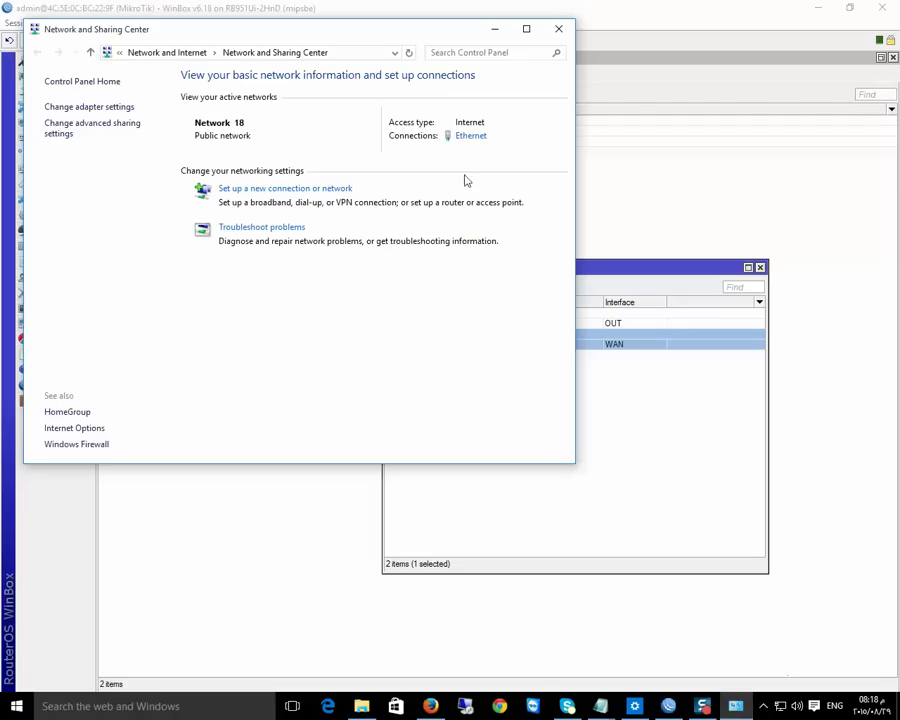
click(89, 108)
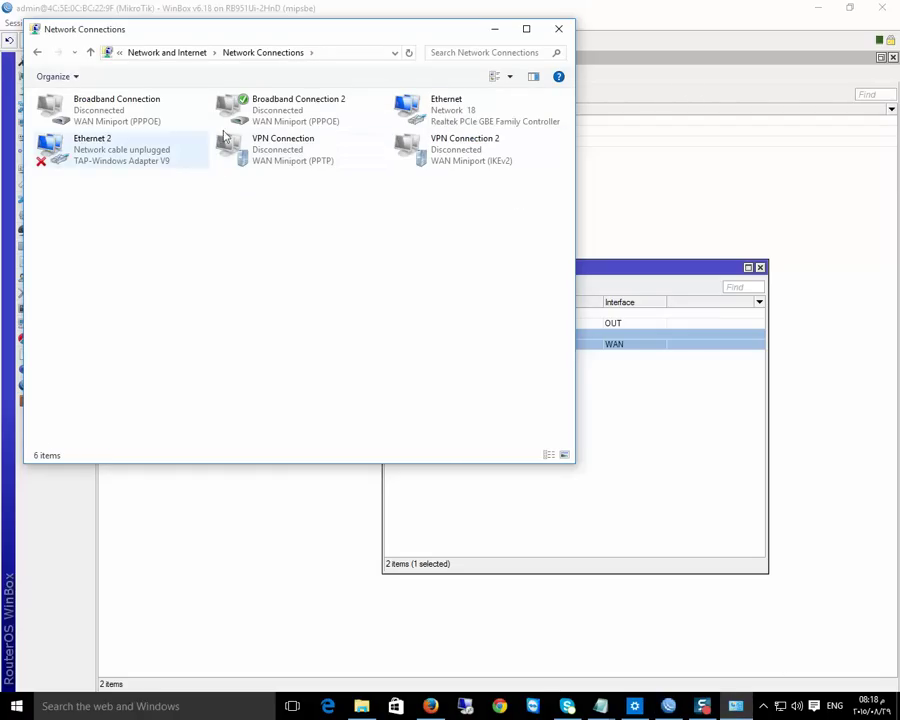
Connect VPN Connection 2 in Settings, signing in with the VPN test user's name and password
double_click(286, 140)
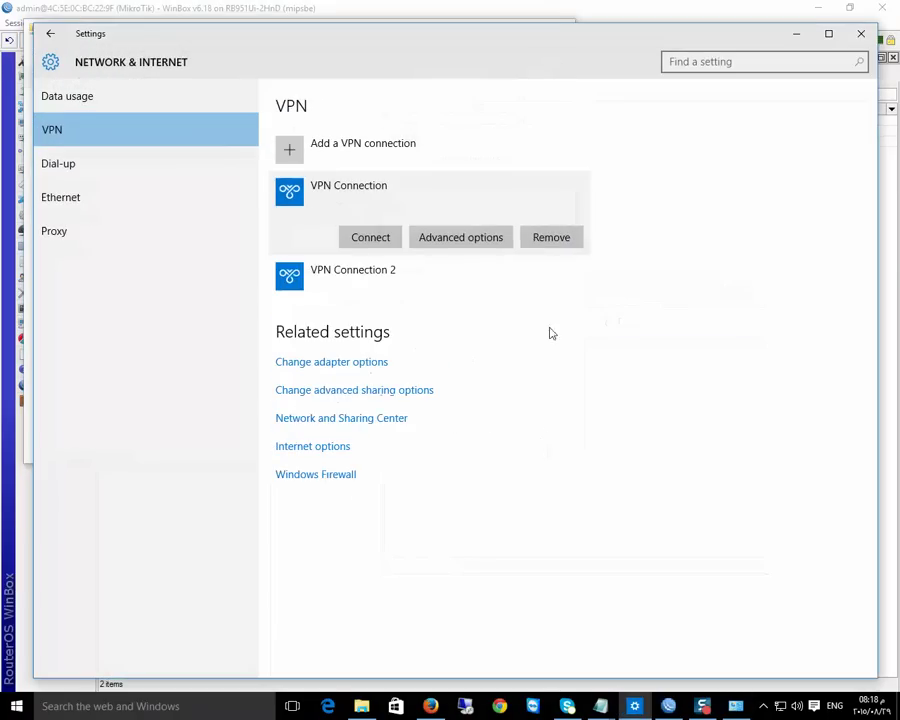
click(328, 280)
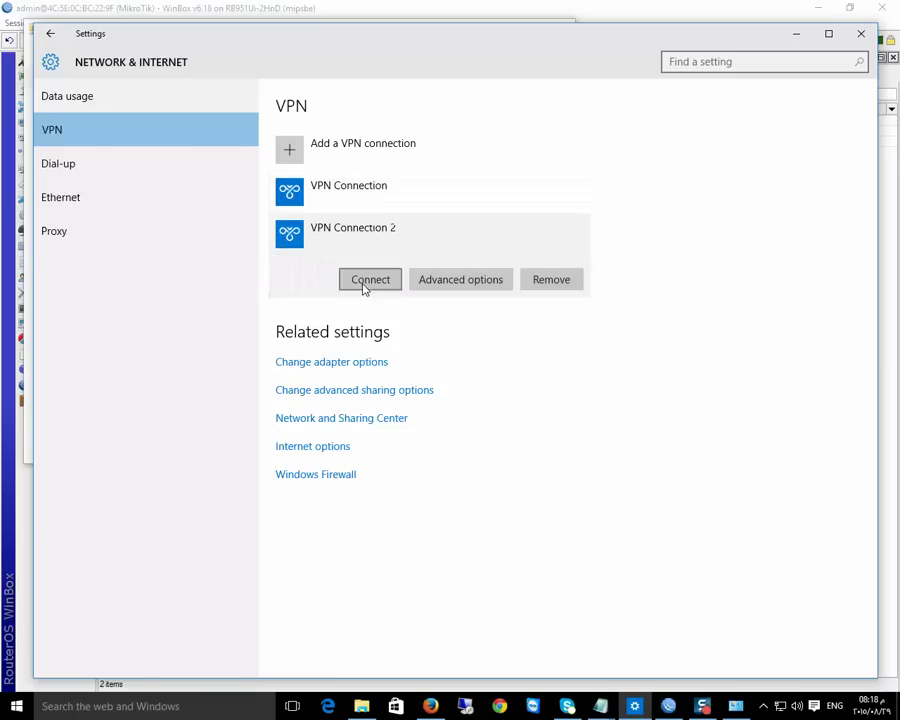
click(369, 279)
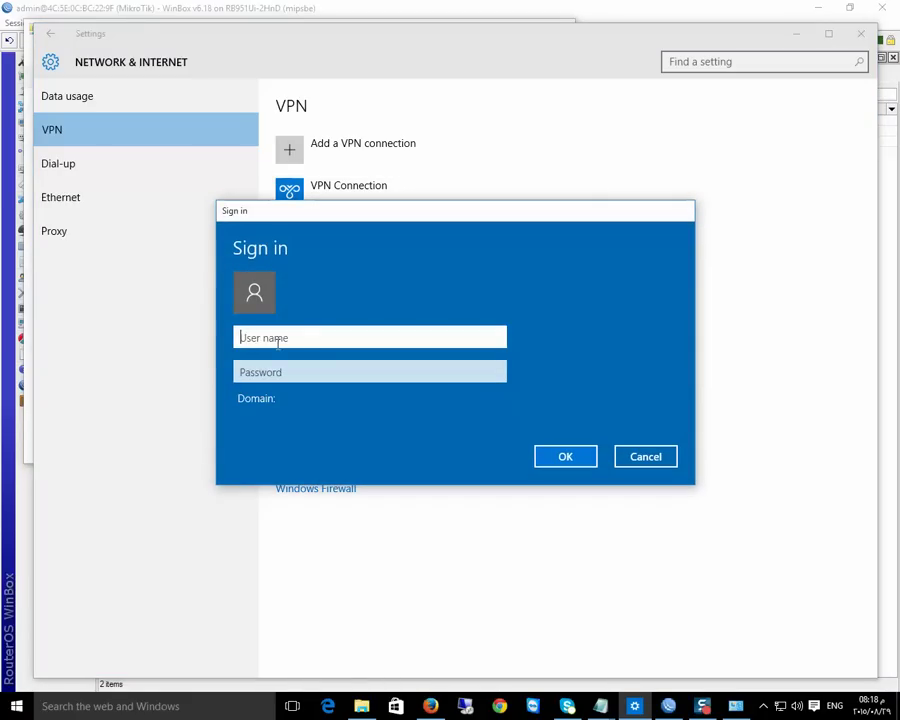
text(test)
click(277, 373)
text(te)
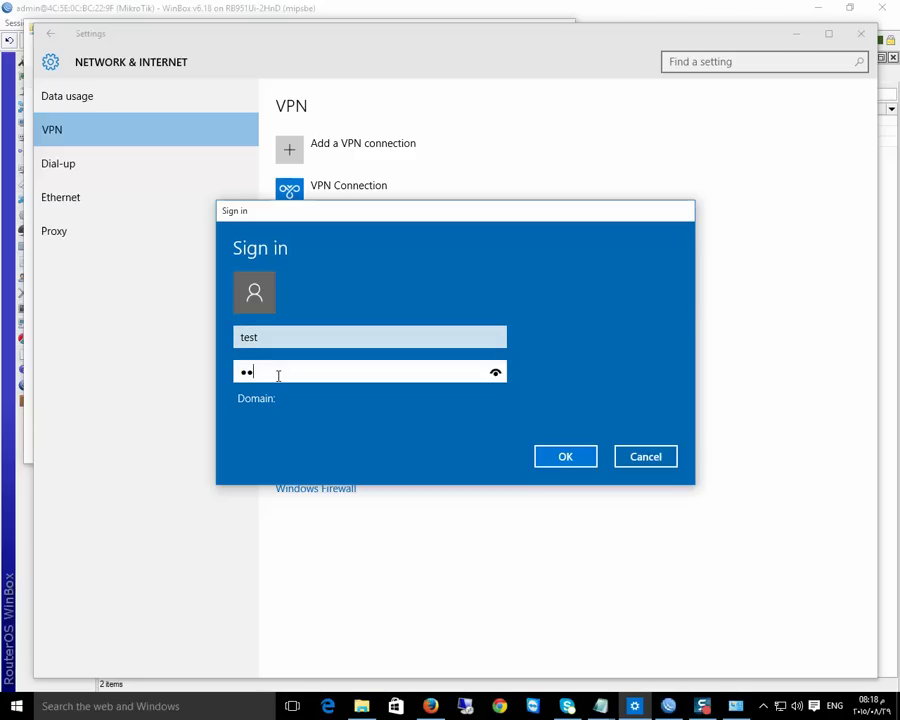
text(st)
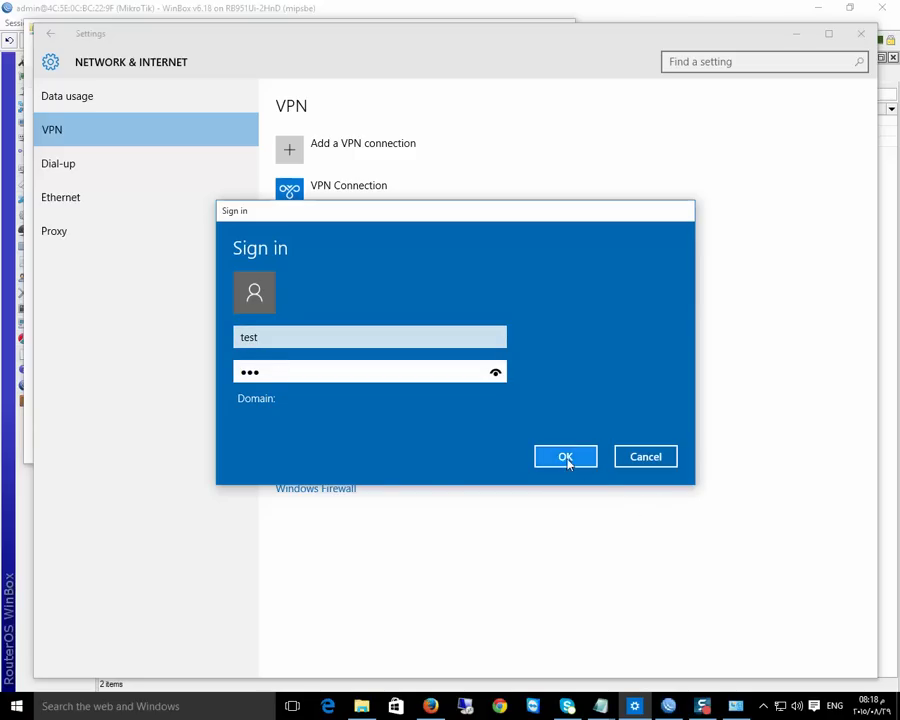
click(567, 458)
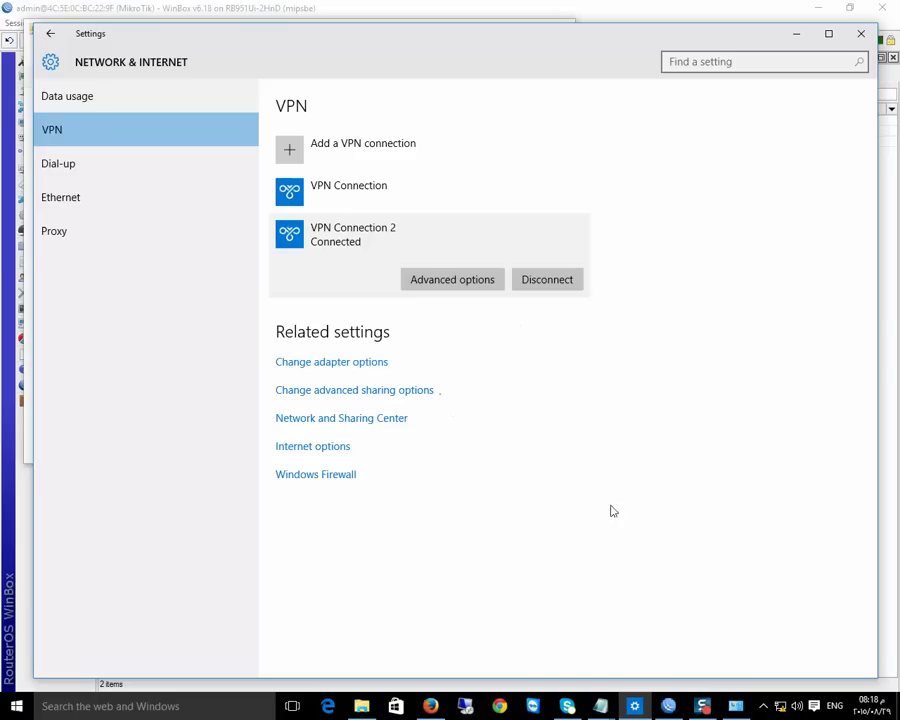
Reload Google, verify VPN Connection 2's IPv4 address is 22.22.22.254, then close all network windows
click(430, 705)
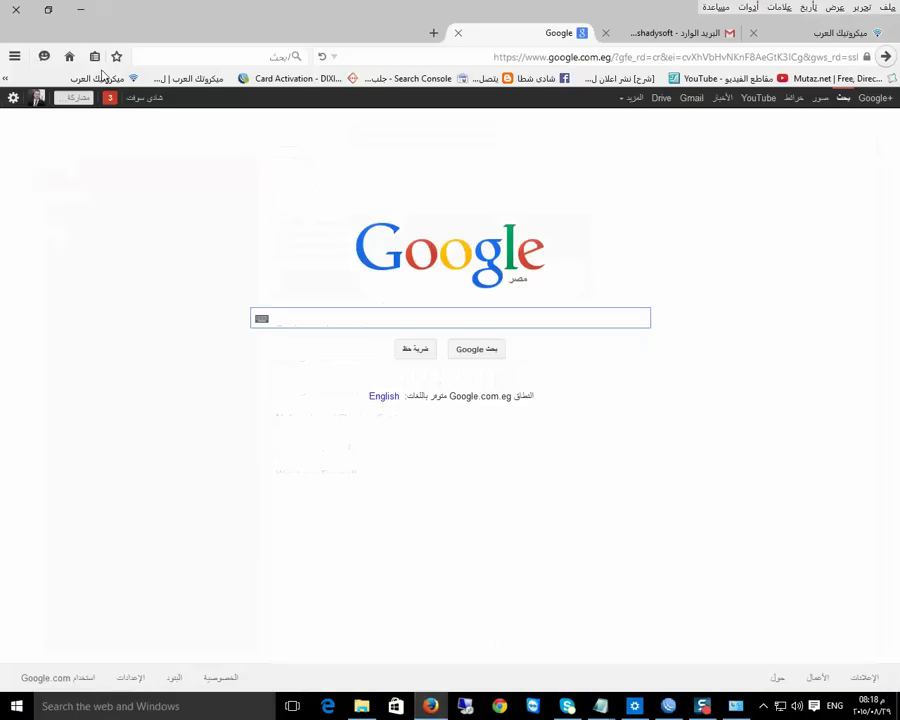
click(70, 56)
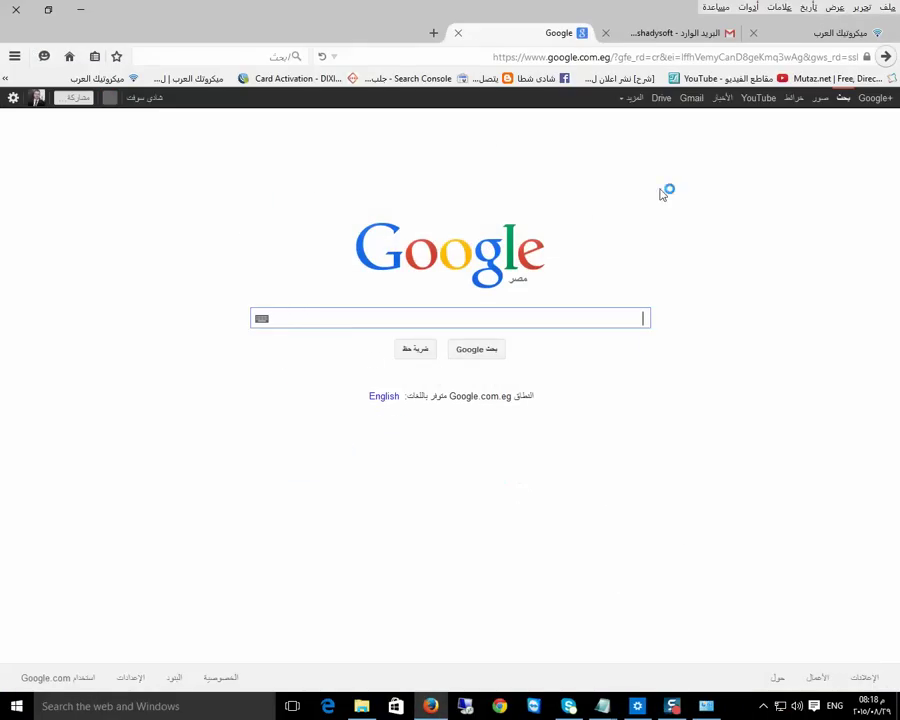
right_click(781, 706)
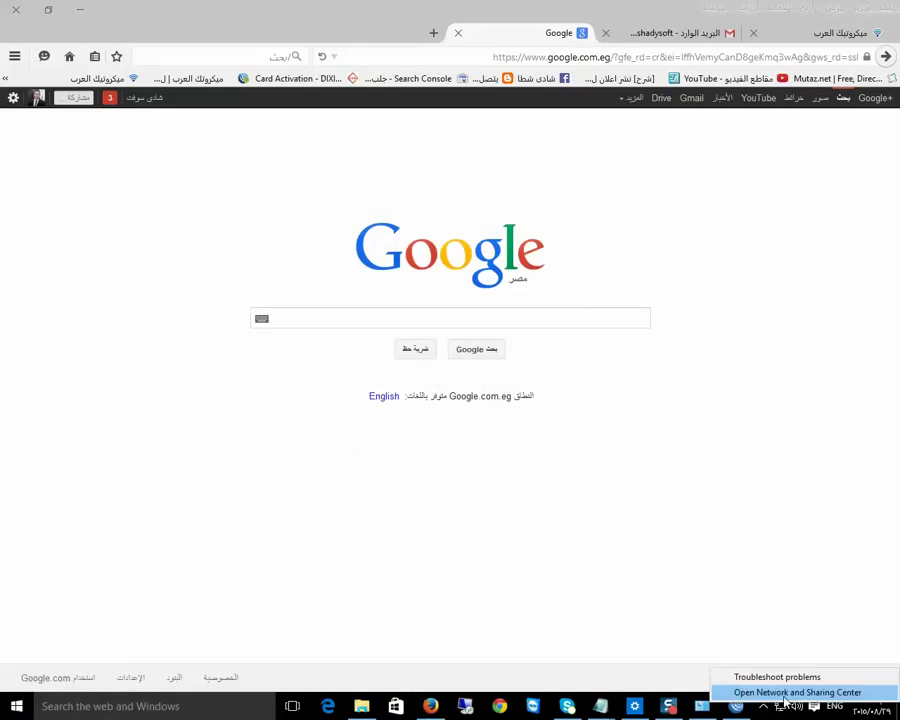
click(785, 696)
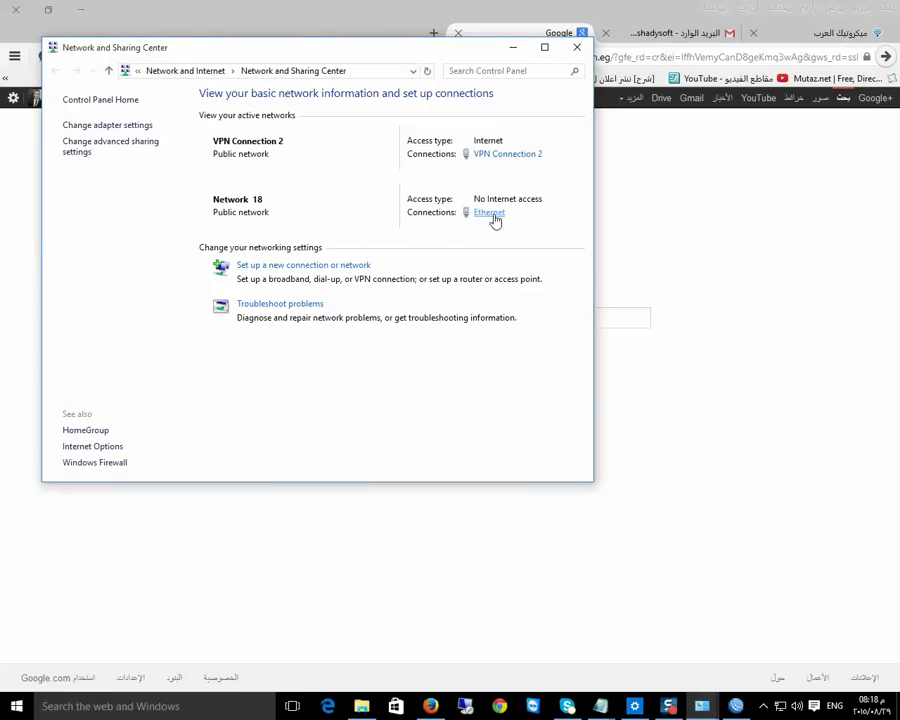
click(501, 157)
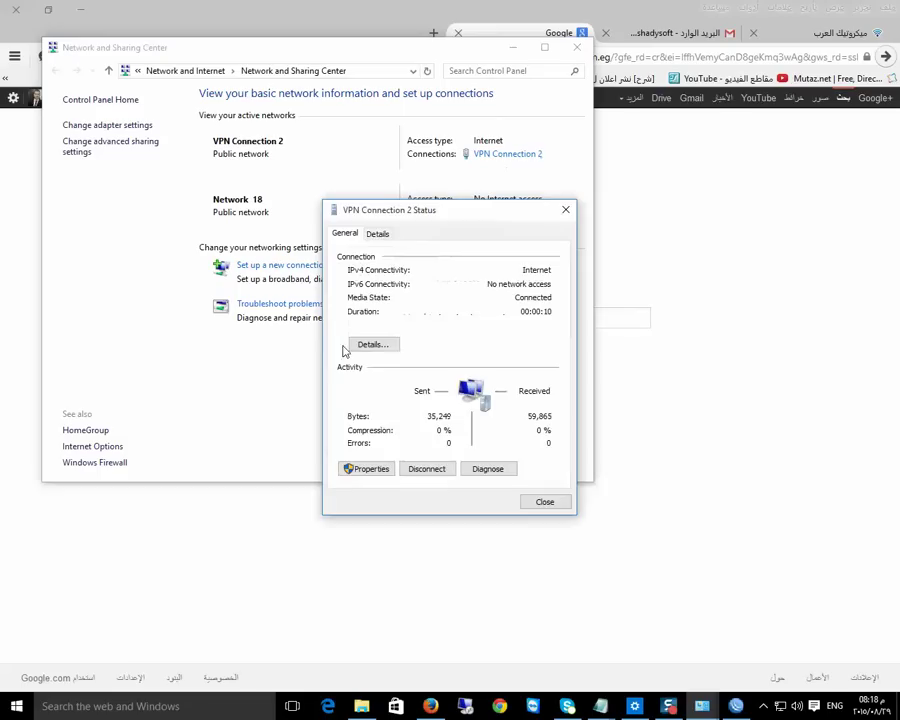
click(368, 343)
click(464, 335)
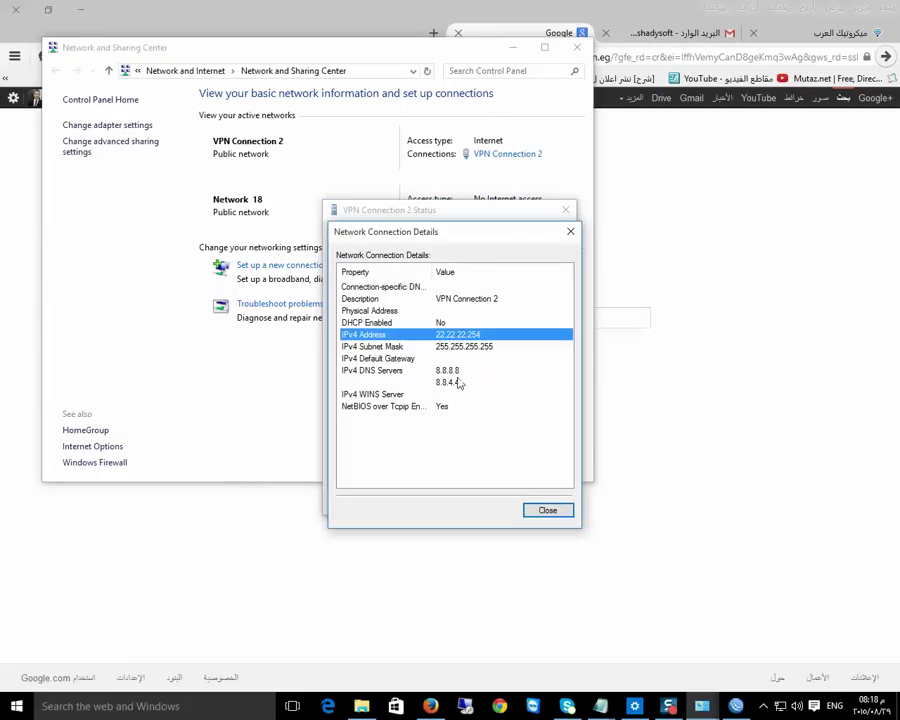
click(570, 232)
click(566, 210)
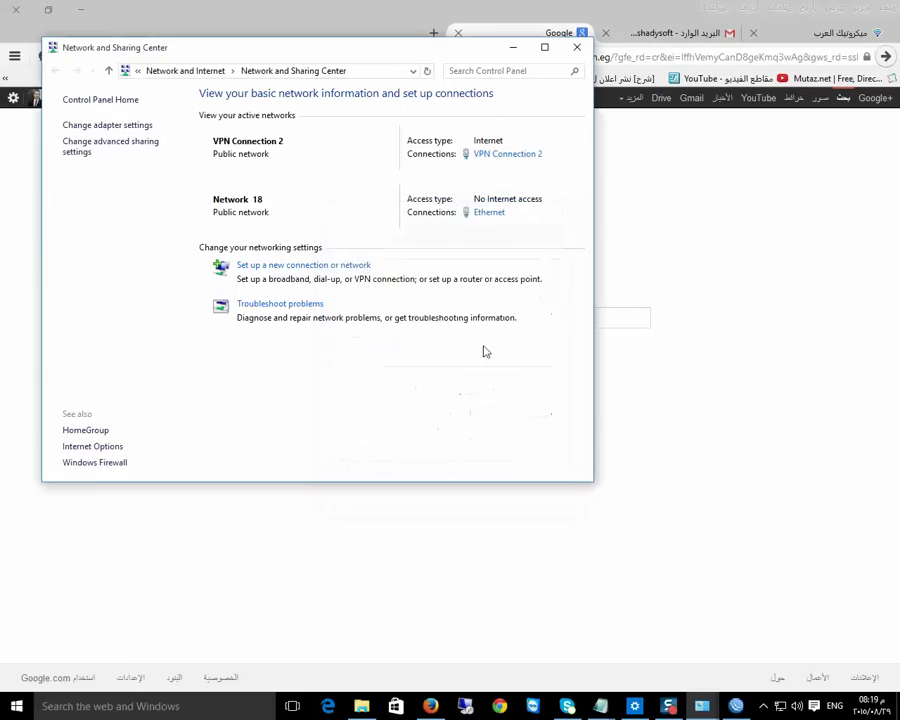
click(577, 50)
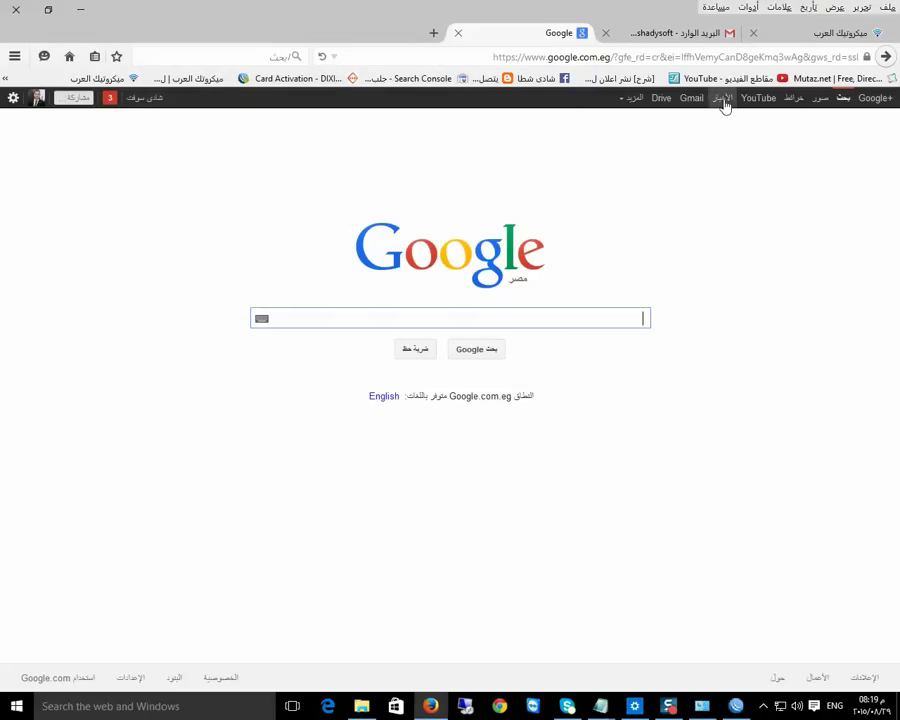
Load youtube.com in the current Firefox tab through Google's YouTube link
click(758, 100)
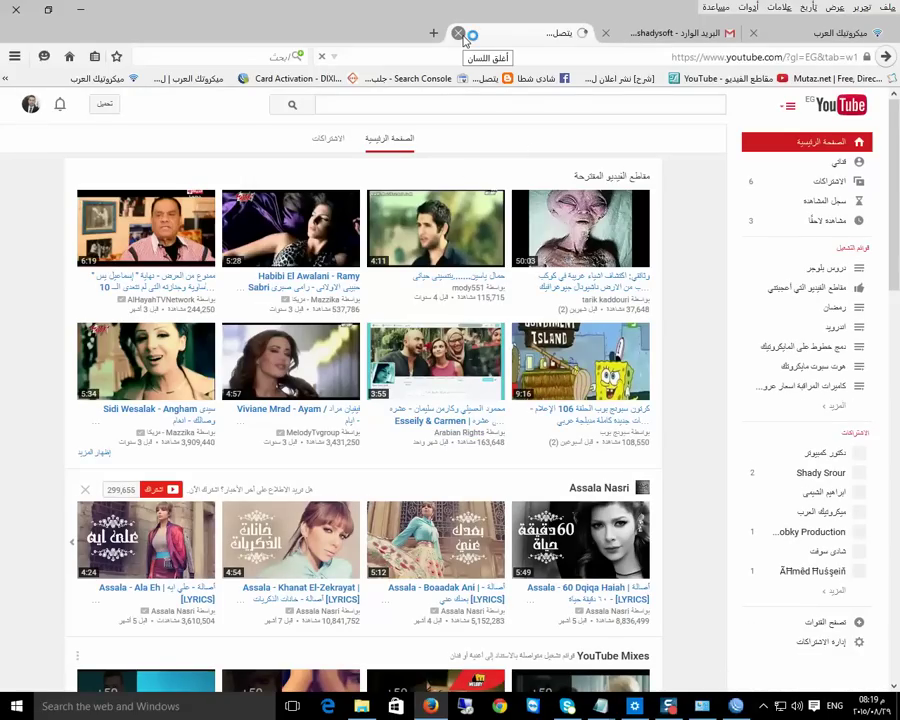
Log WinBox into the router at 10.0.0.2 and select the pptp-test interface in the Interface List
key(alt+Tab)
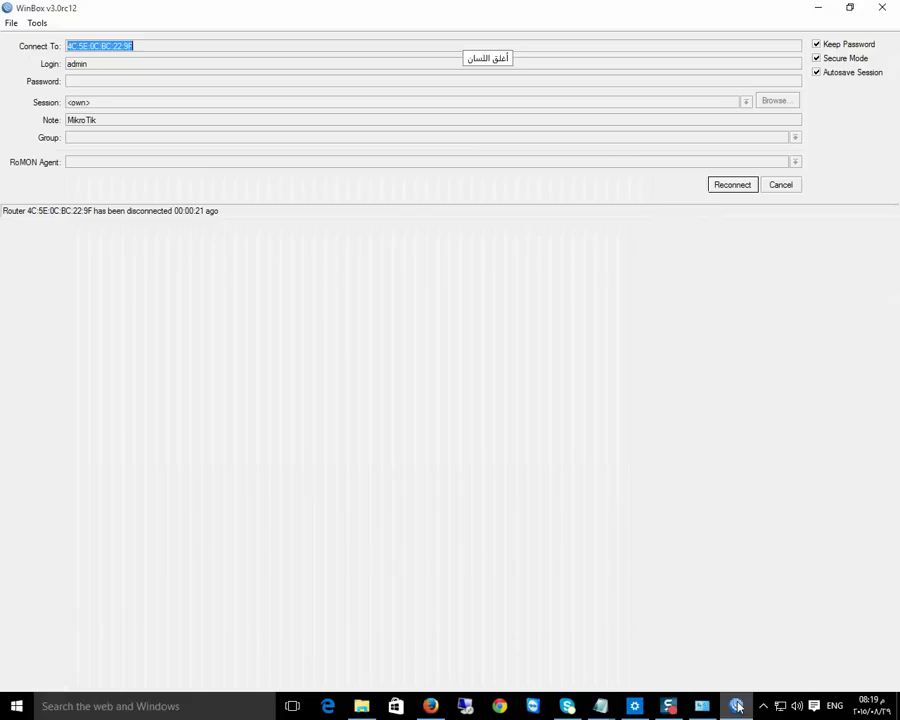
click(750, 188)
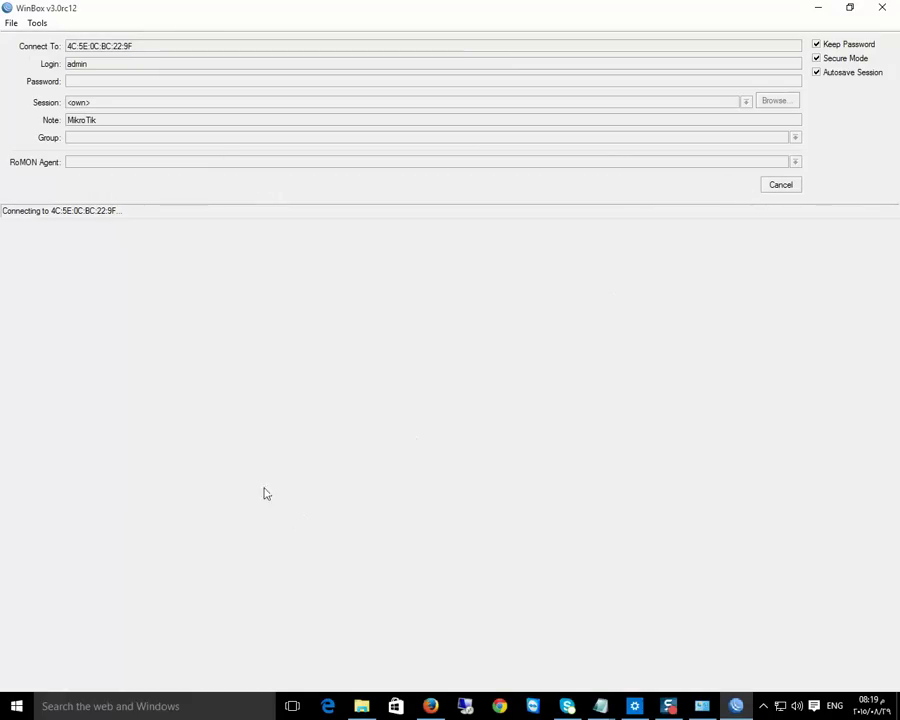
click(781, 185)
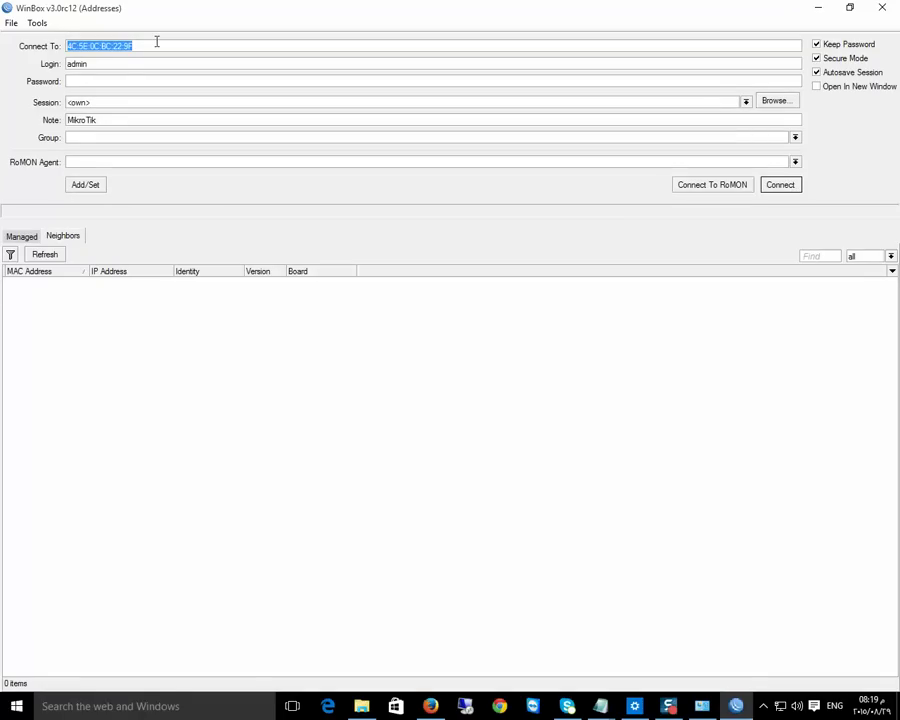
text(10.0.0.2)
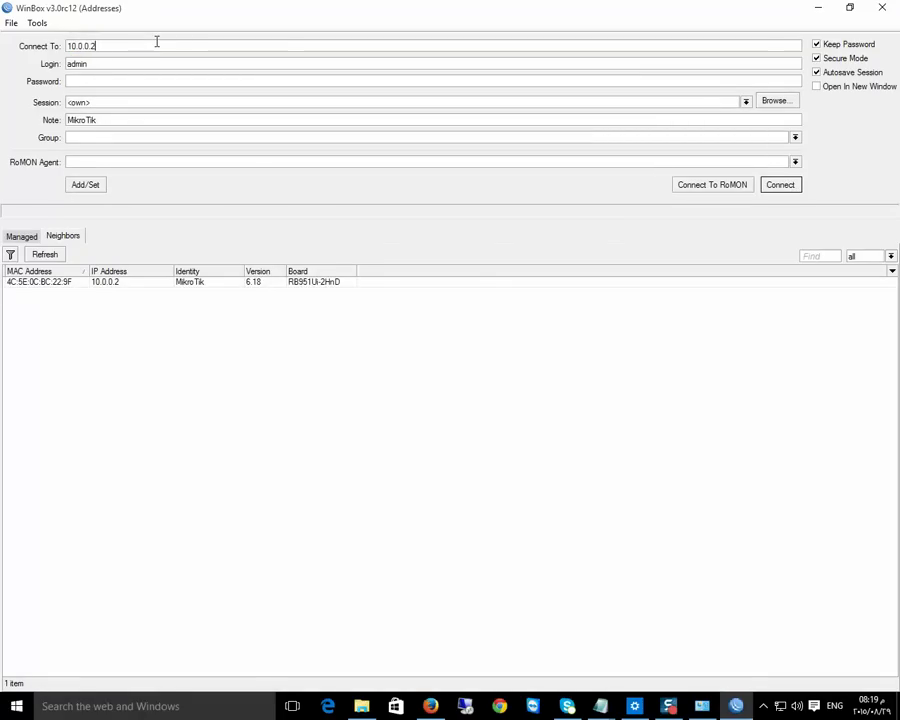
key(Return)
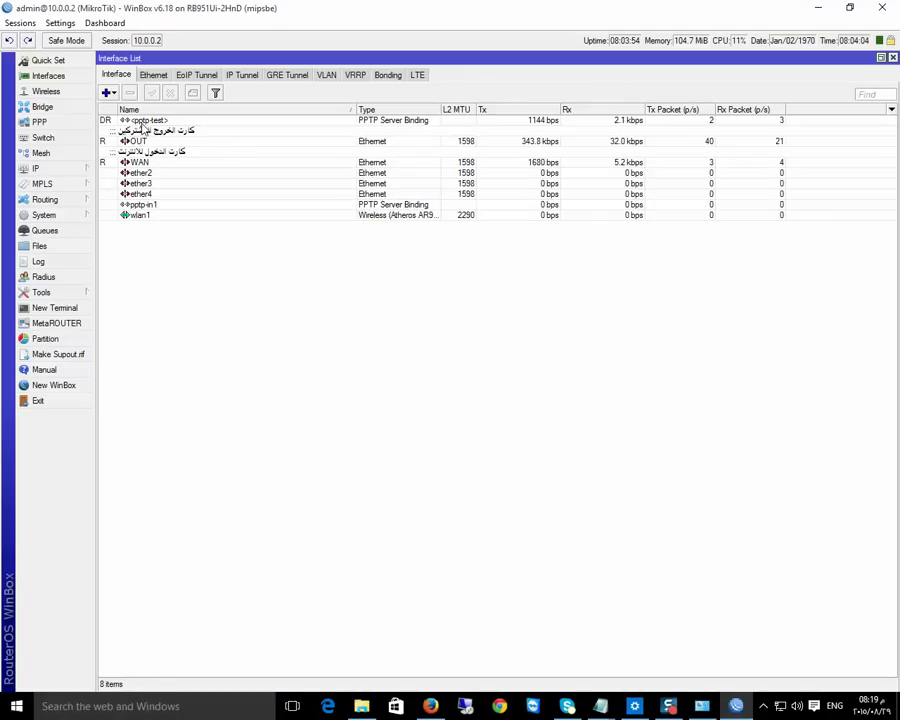
click(142, 121)
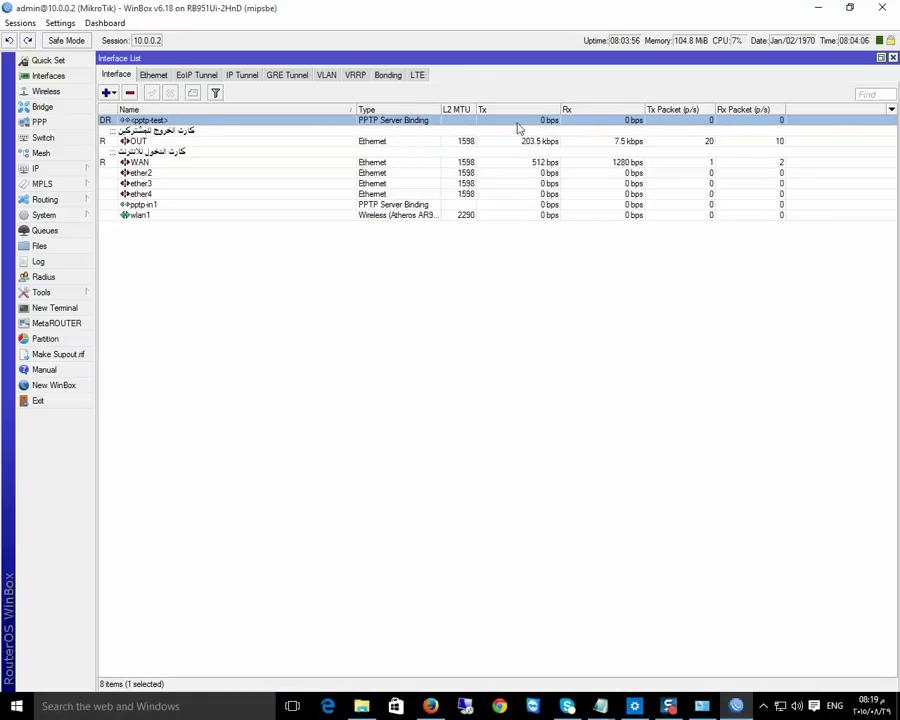
Resume the paused VSX7_Pro_TBYB.exe download in Internet Download Manager, then close its progress window
click(764, 706)
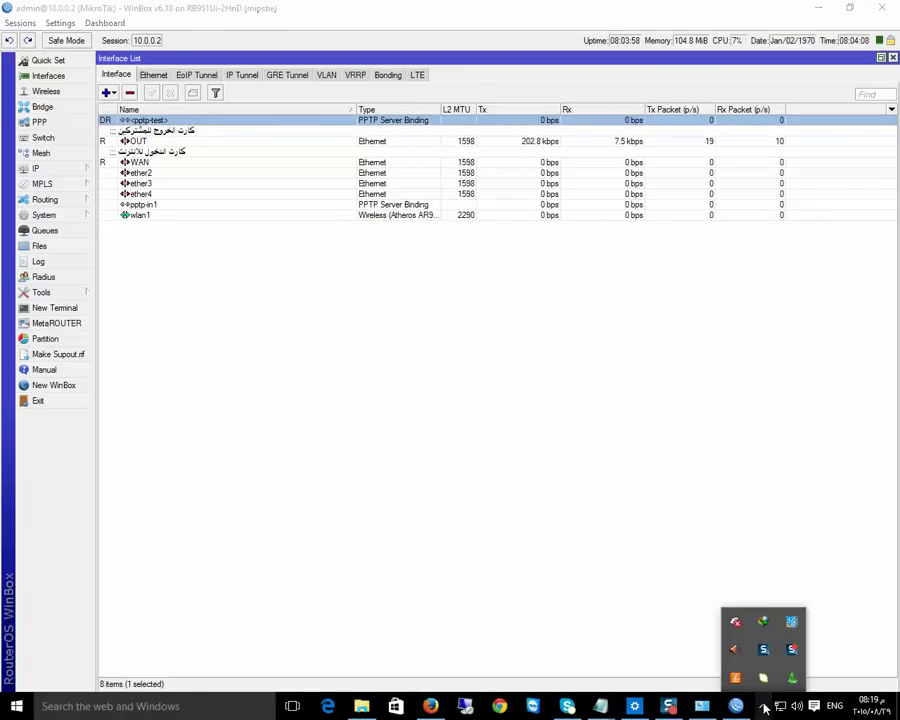
click(763, 622)
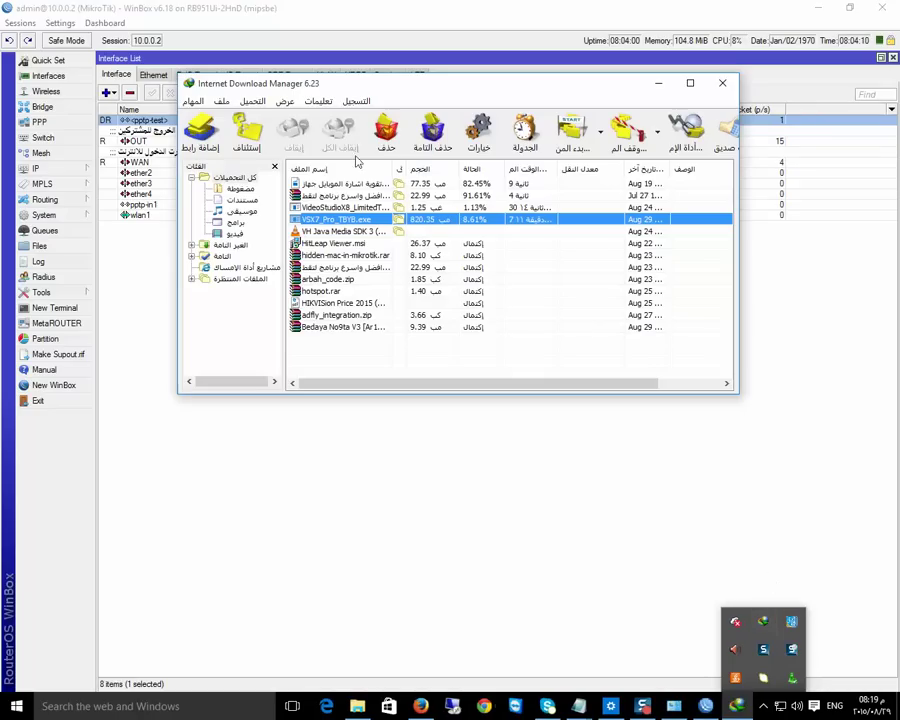
click(246, 132)
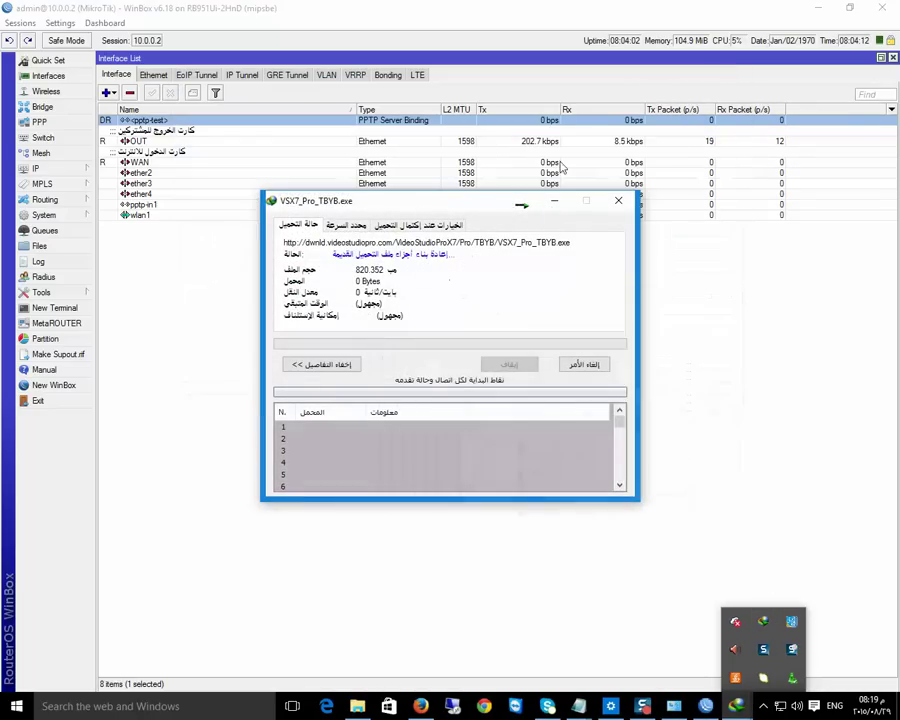
drag(448, 205, 333, 218)
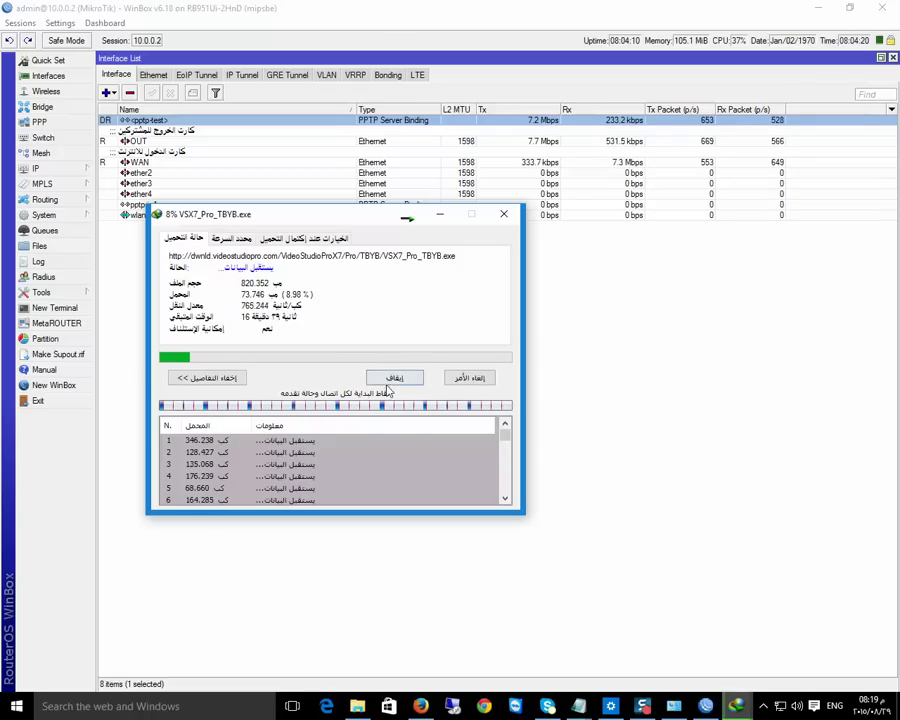
click(474, 377)
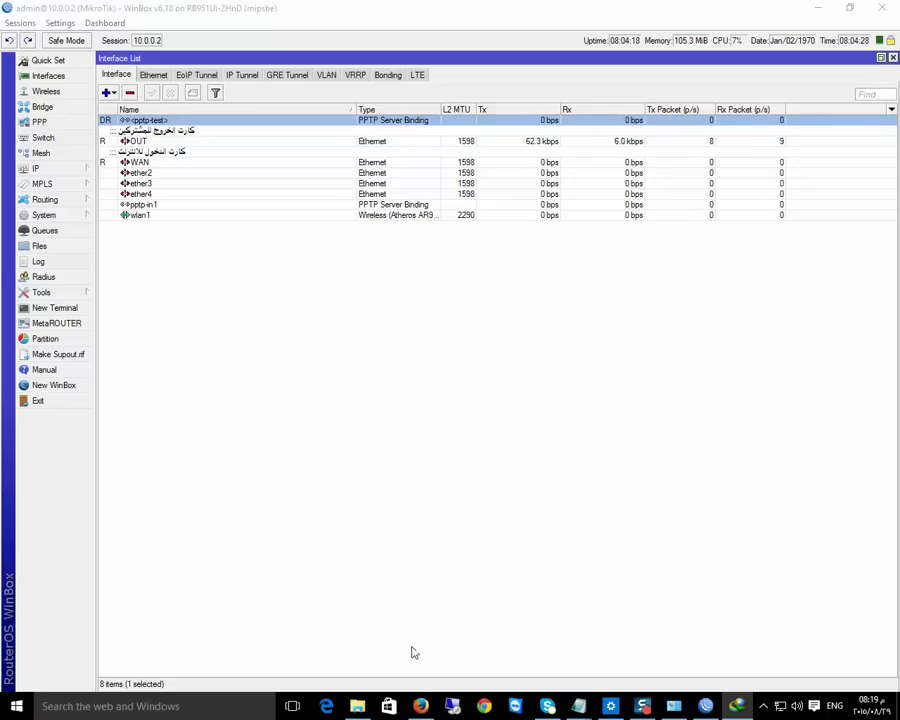
Review the IP address pools and the masquerade VPN network NAT rule
click(40, 168)
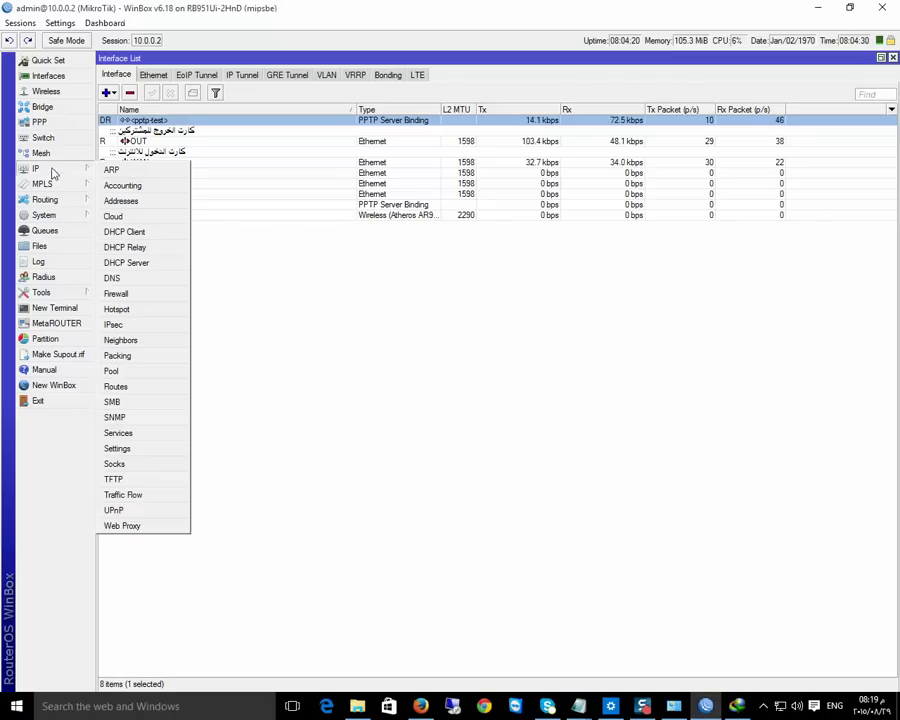
click(136, 368)
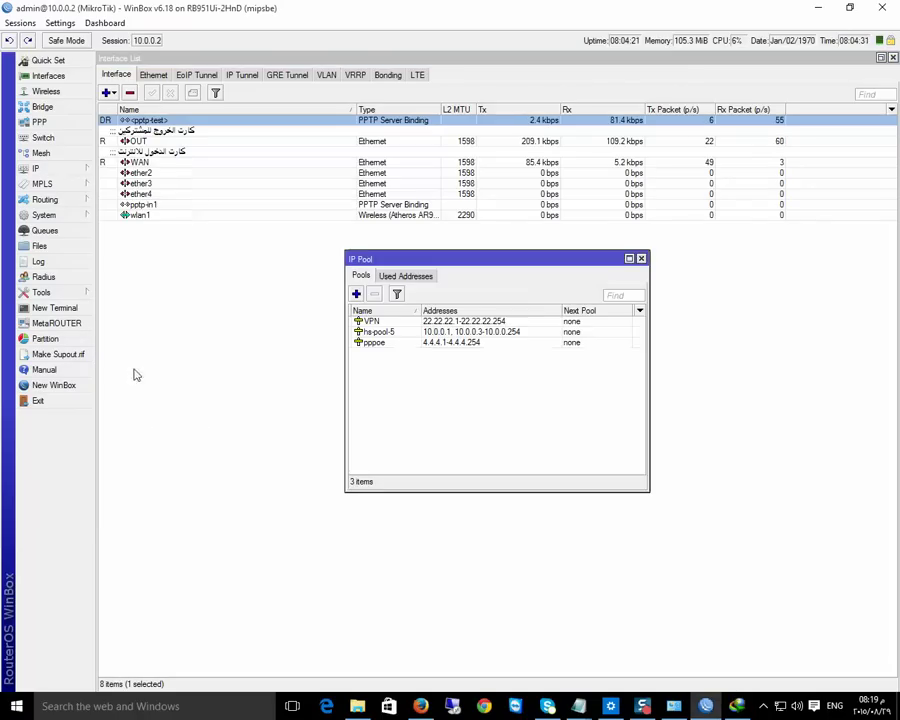
click(40, 168)
click(144, 294)
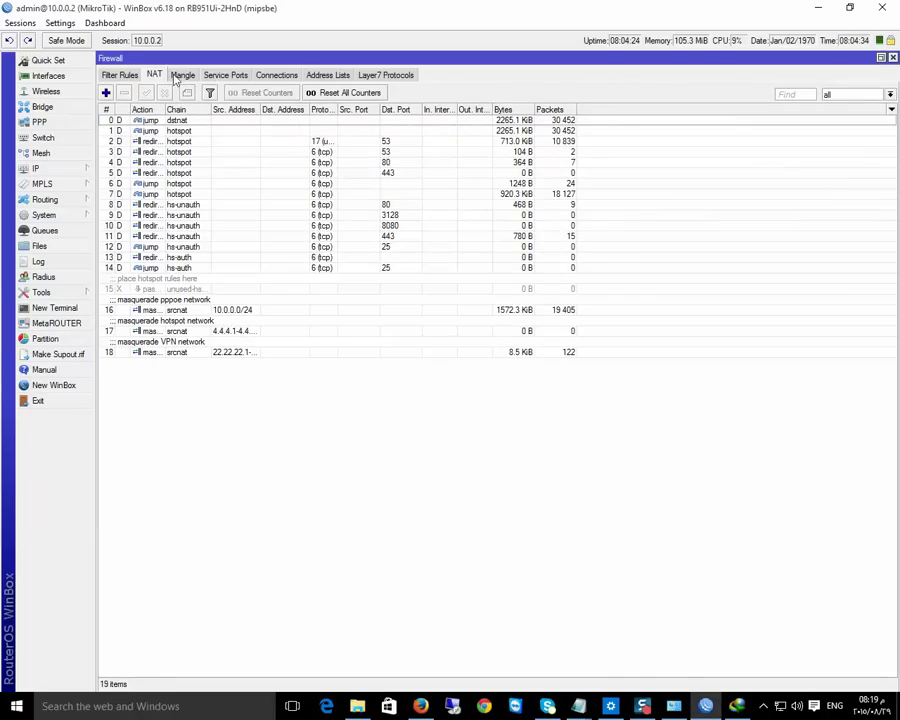
click(218, 354)
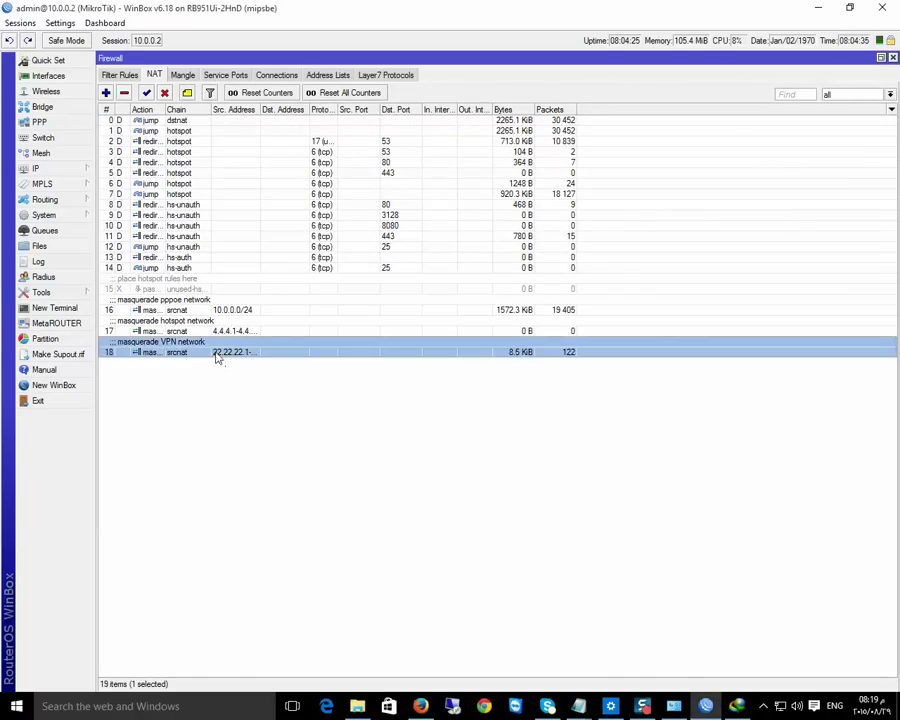
Review PPP settings: PPPoE service1, then the Secrets and Profiles lists, ending on Secrets
click(40, 168)
click(39, 122)
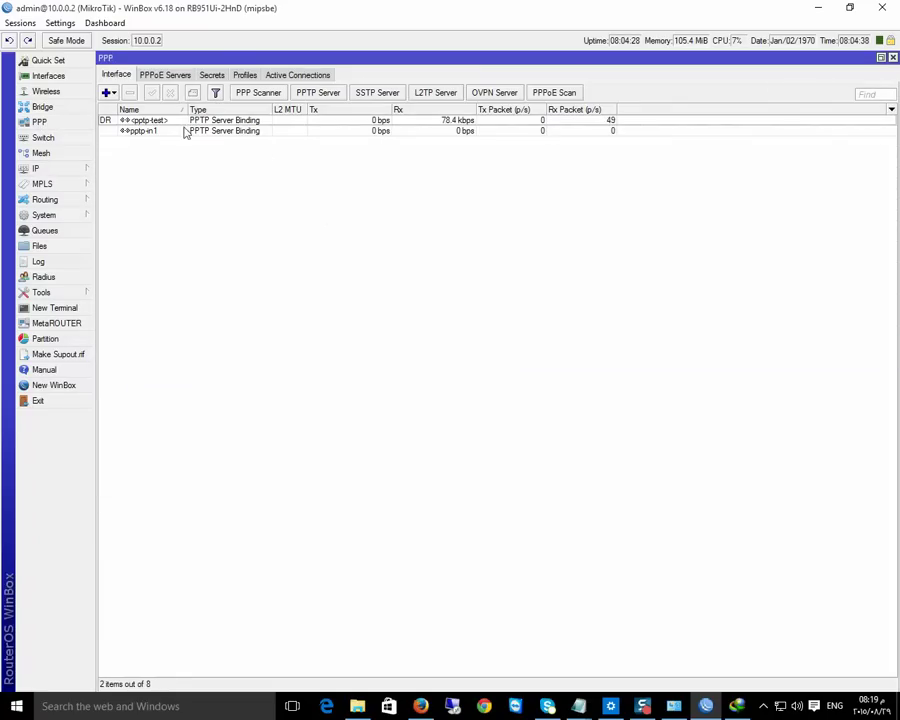
click(158, 77)
double_click(179, 121)
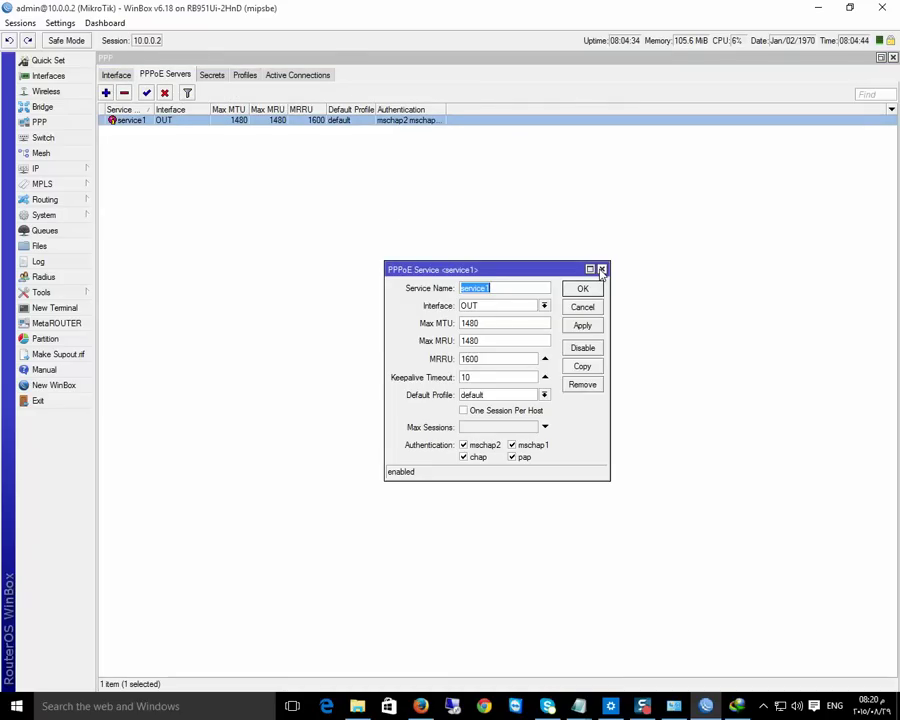
click(602, 270)
click(217, 76)
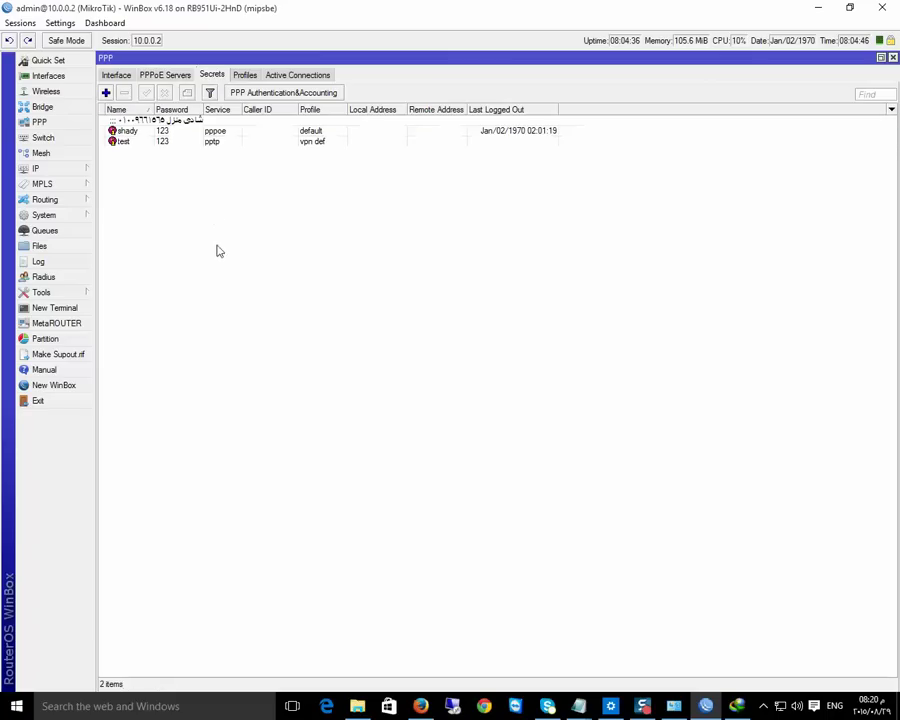
click(245, 76)
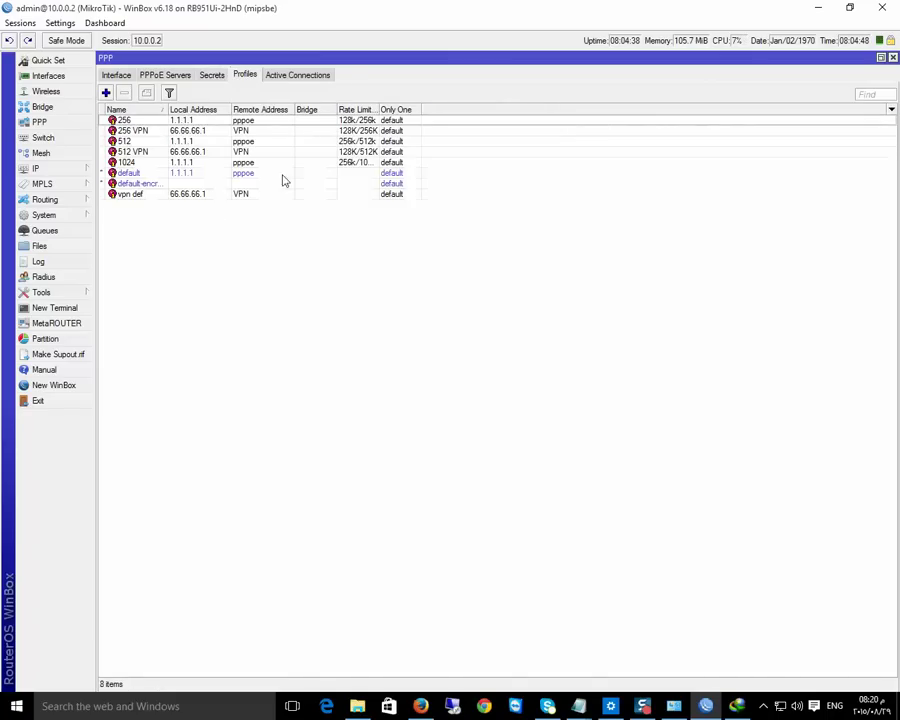
click(212, 75)
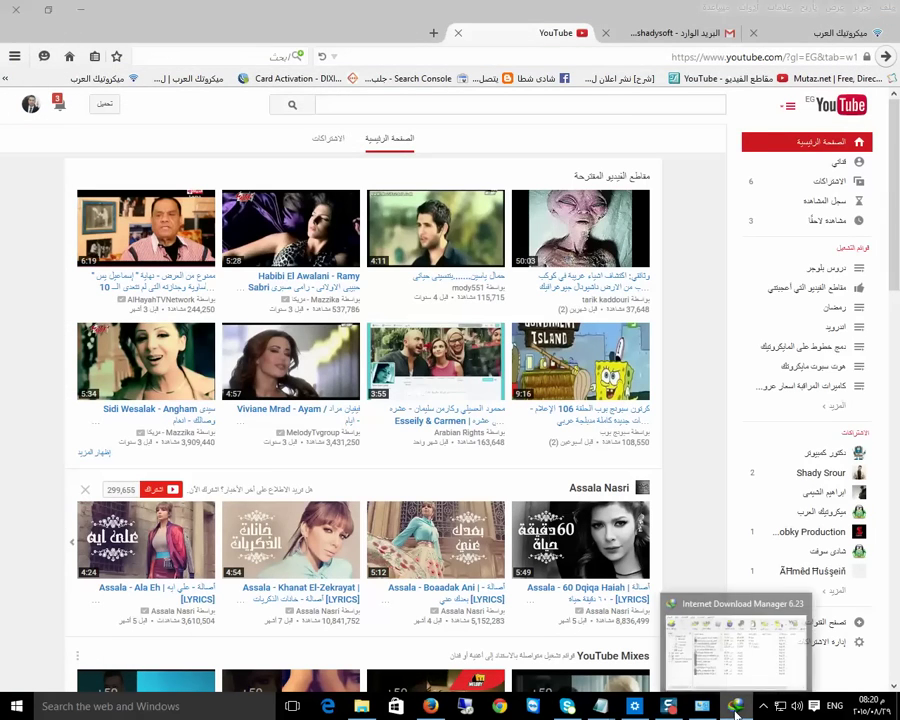
Connect VPN Connection in Settings so both VPNs are connected, then close Settings and Network Connections
click(735, 706)
click(735, 706)
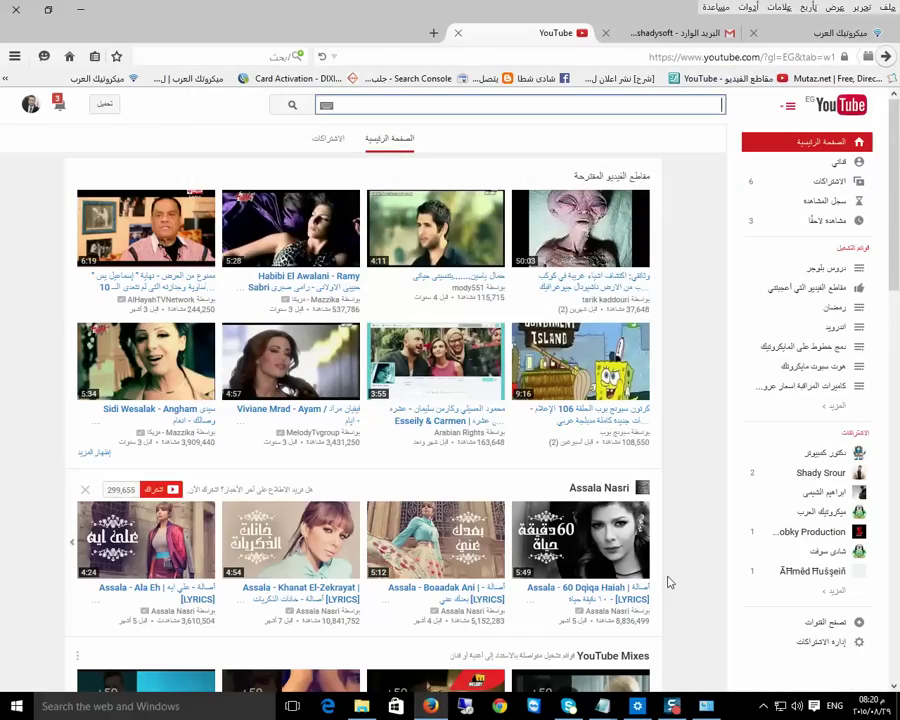
click(706, 706)
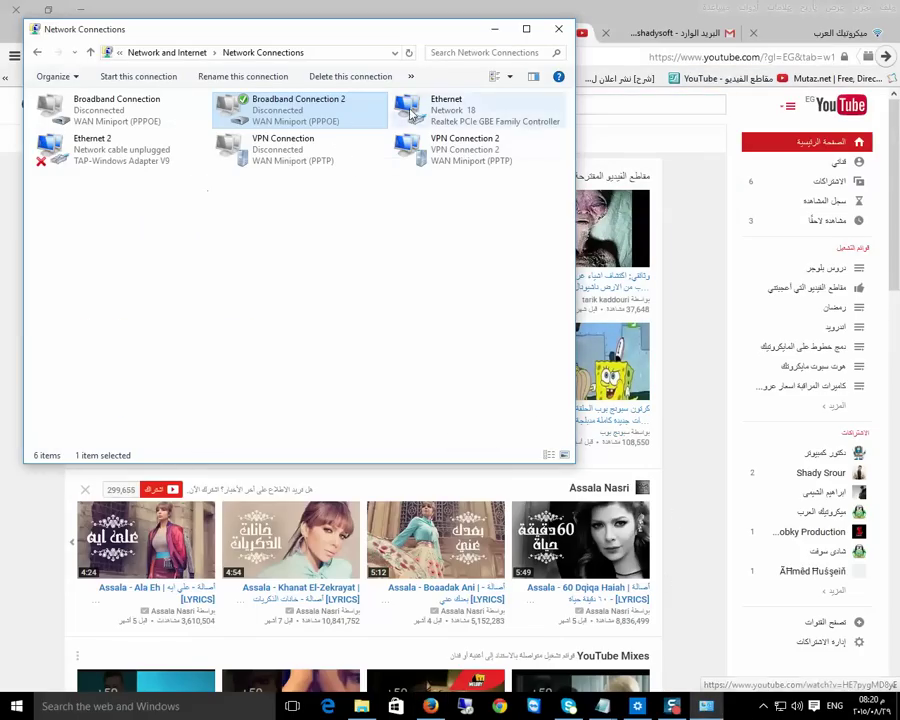
right_click(256, 117)
click(282, 127)
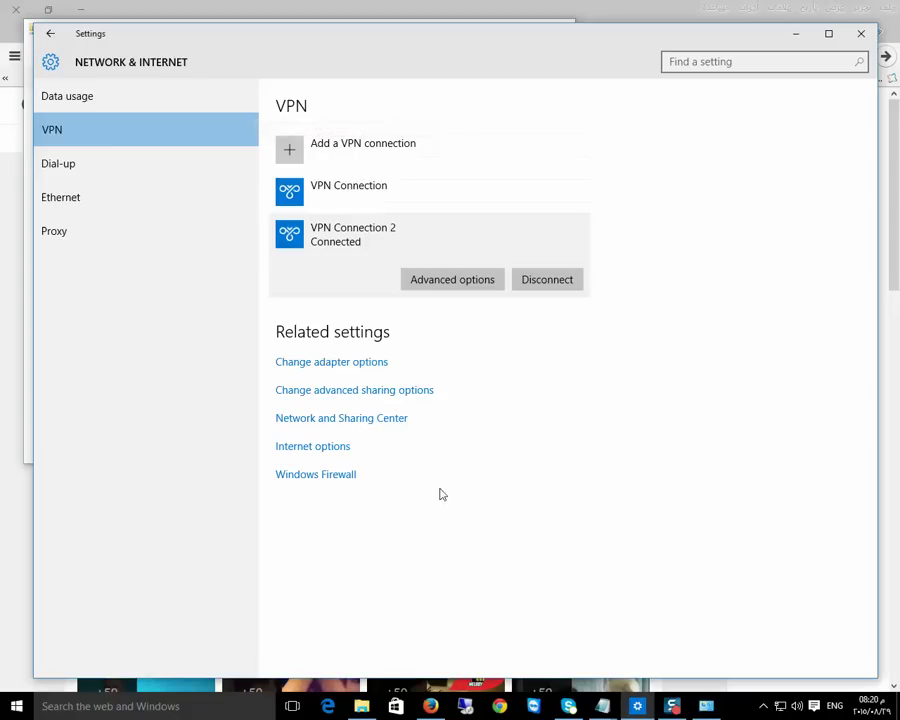
click(322, 200)
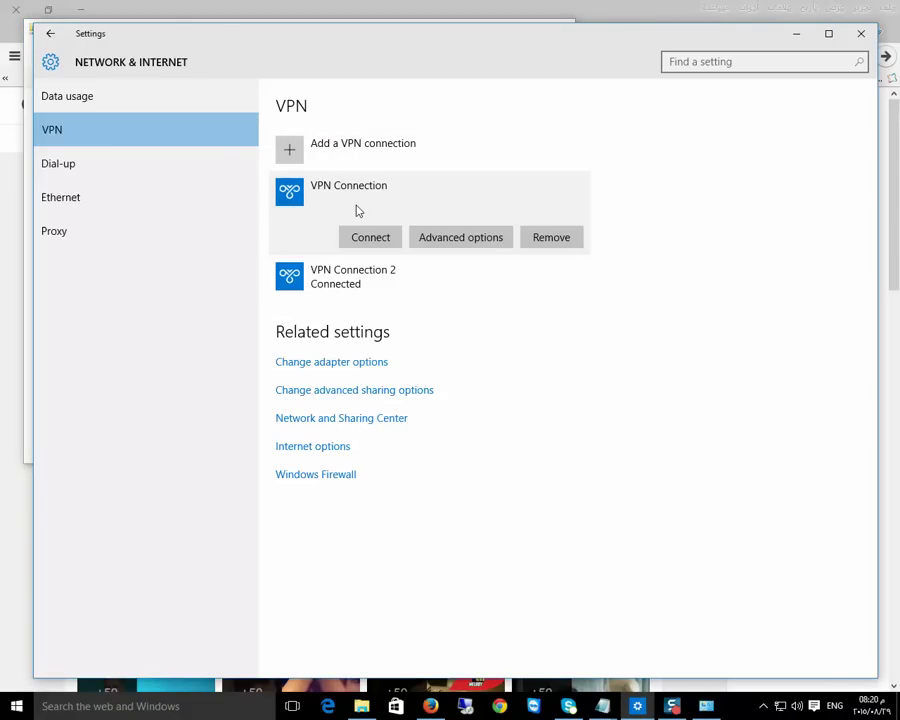
click(380, 237)
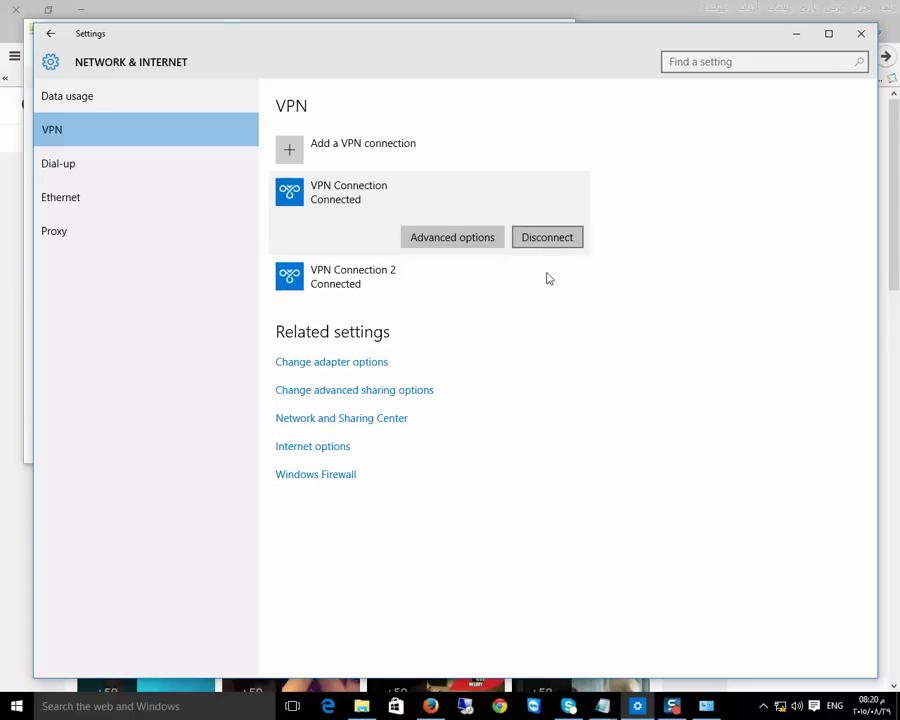
key(alt+F4)
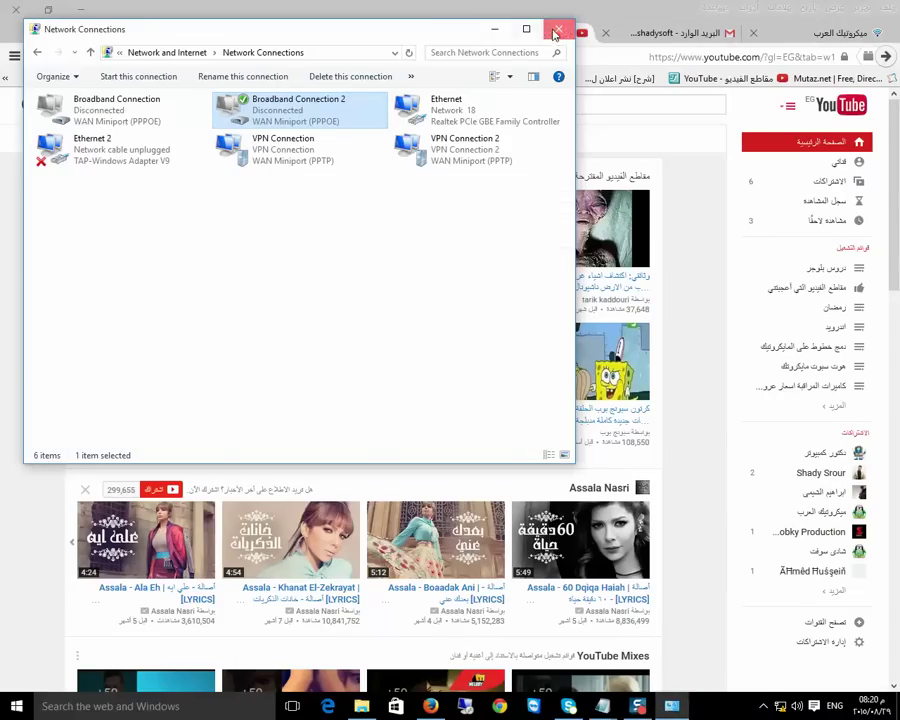
click(558, 29)
click(69, 57)
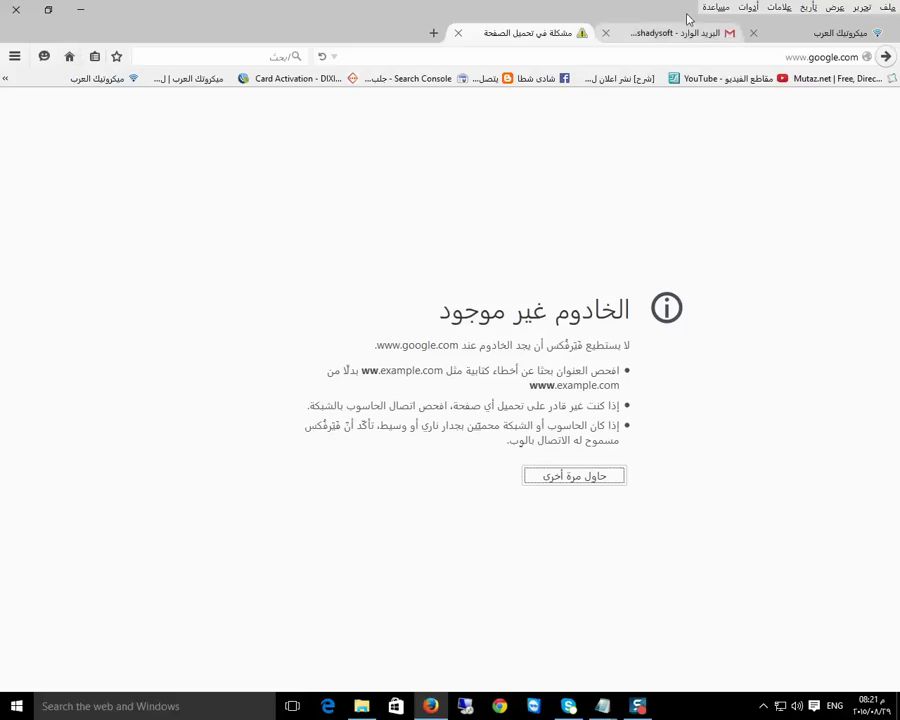
click(458, 33)
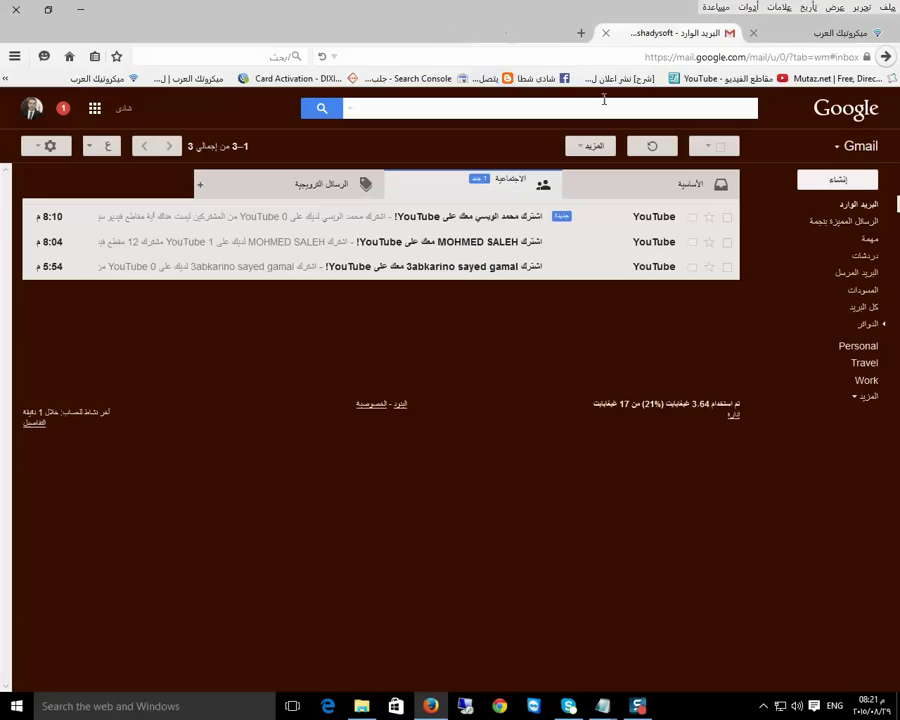
click(580, 34)
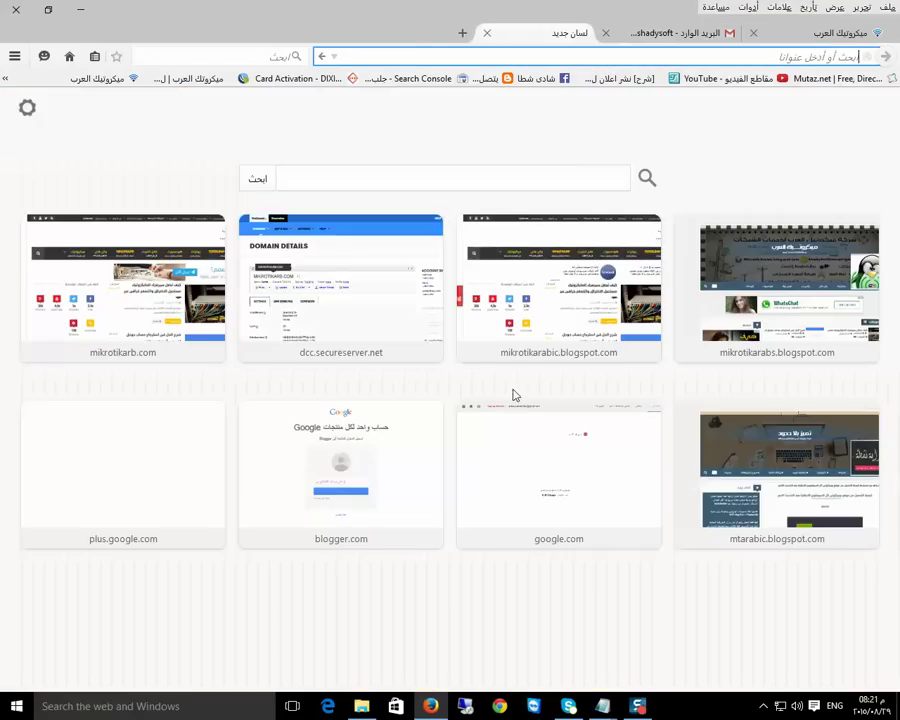
click(69, 56)
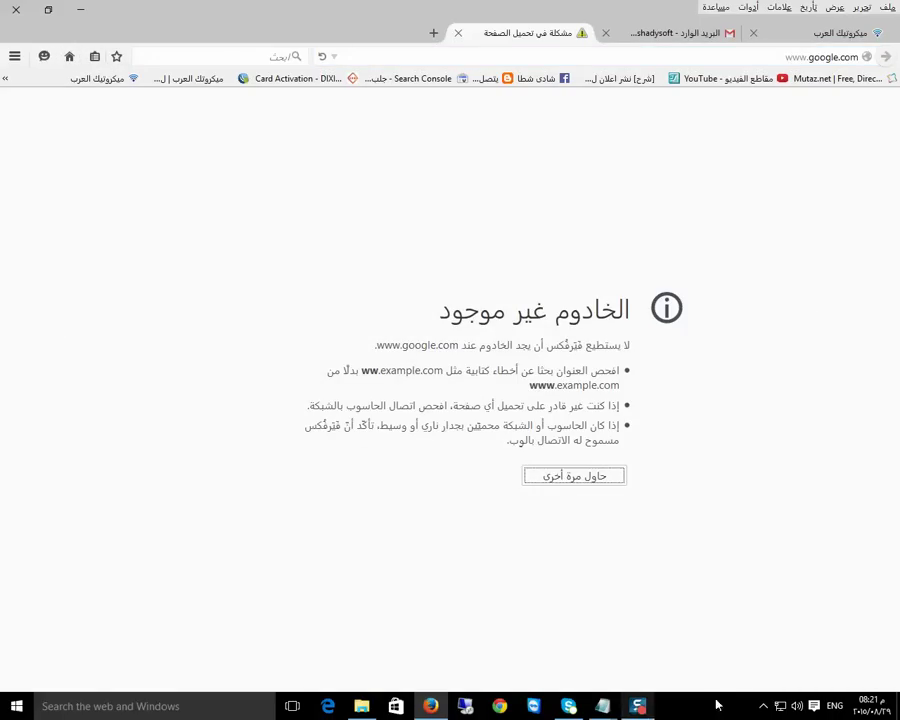
click(763, 705)
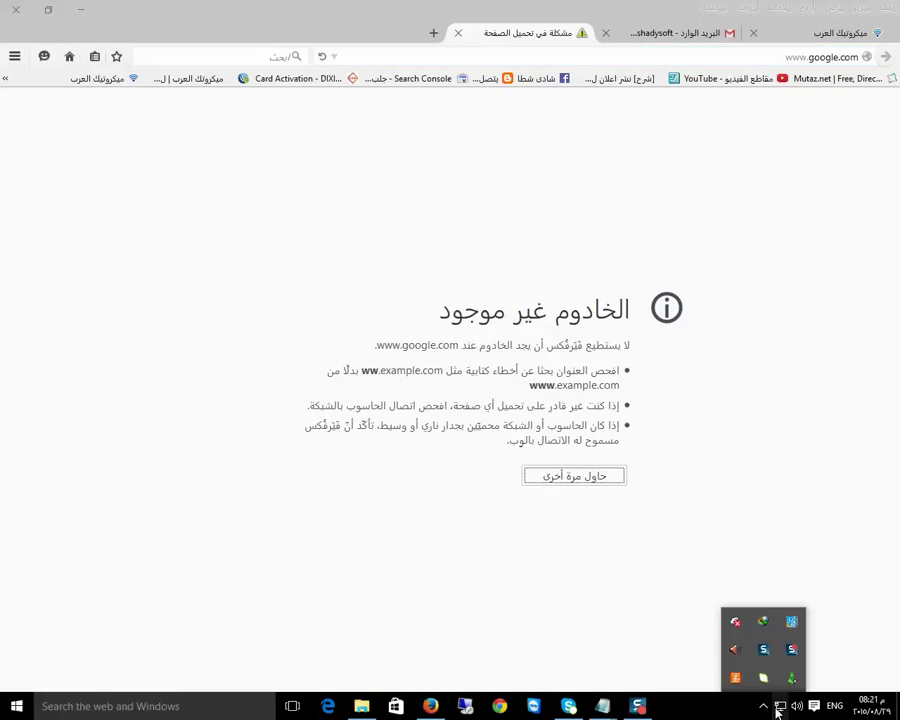
right_click(779, 706)
From the adapter list, bring up Connect/Disconnect for both VPN Connection and VPN Connection 2
click(779, 693)
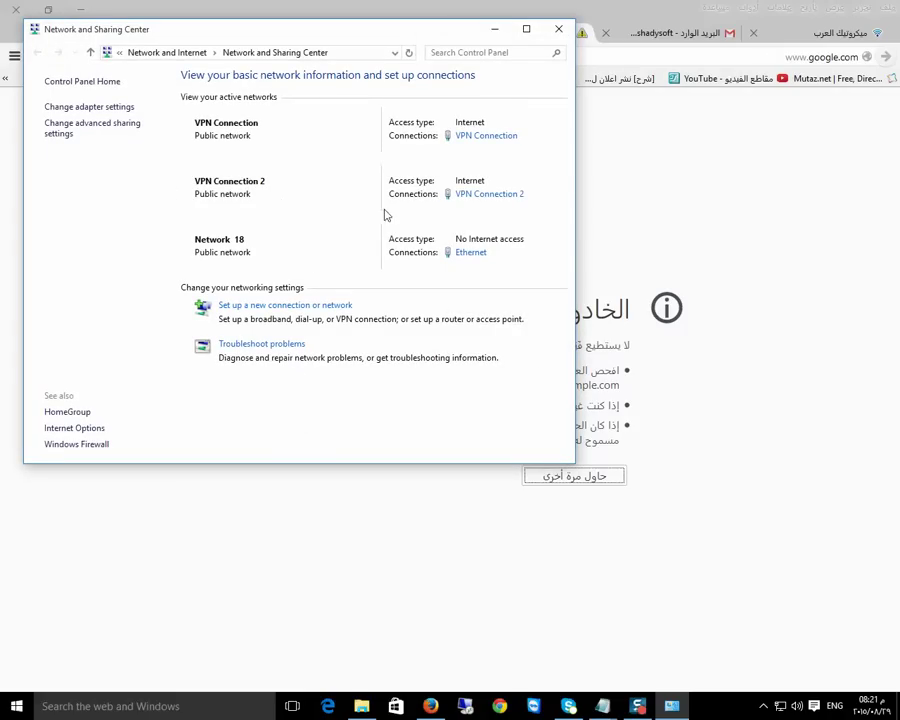
click(84, 106)
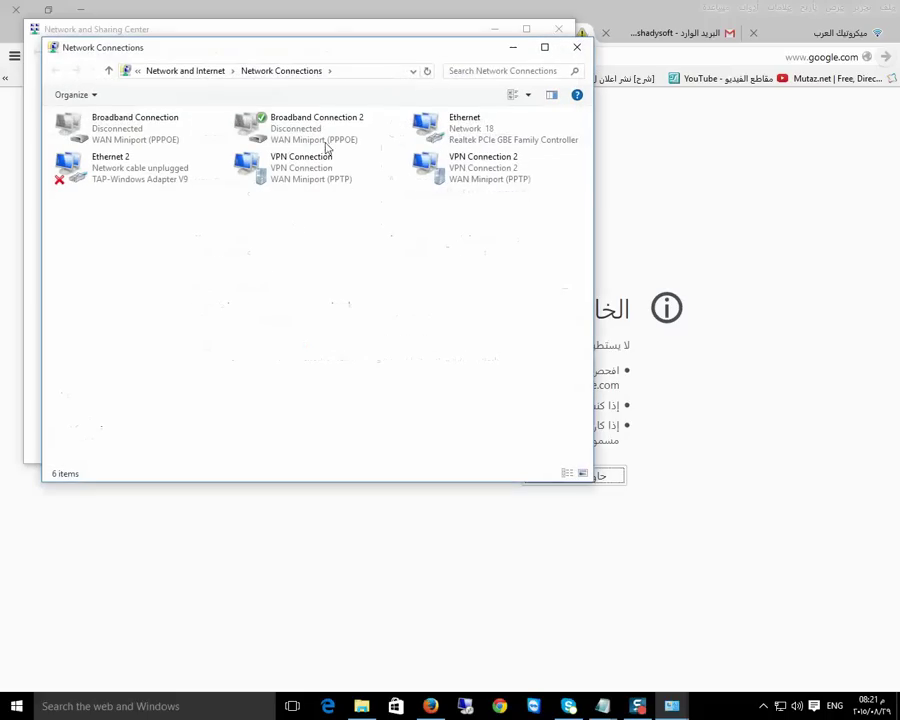
right_click(273, 176)
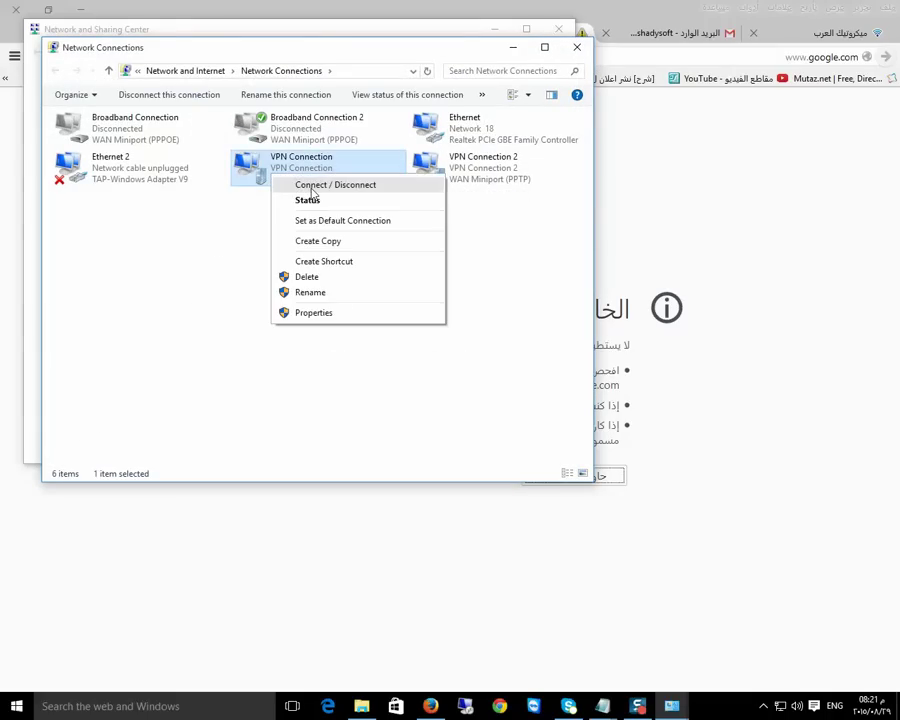
click(311, 190)
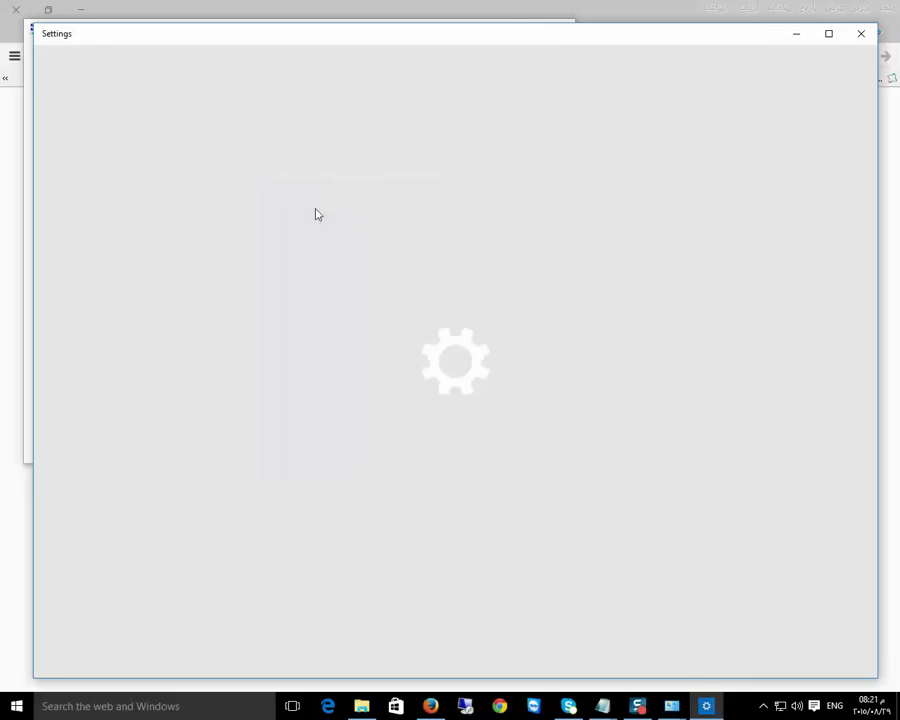
click(800, 40)
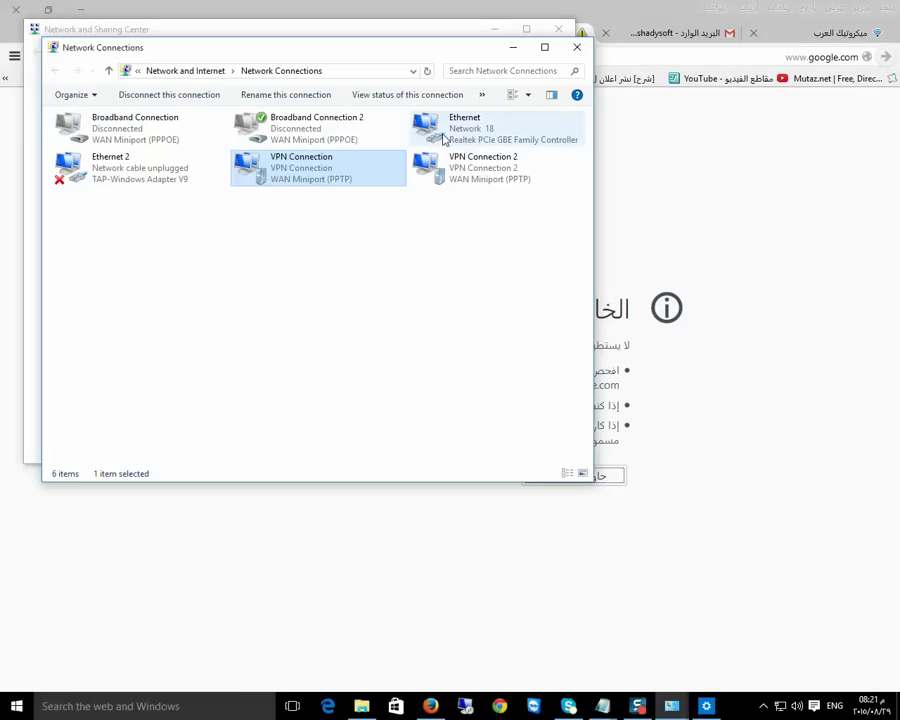
click(436, 174)
right_click(437, 176)
click(490, 185)
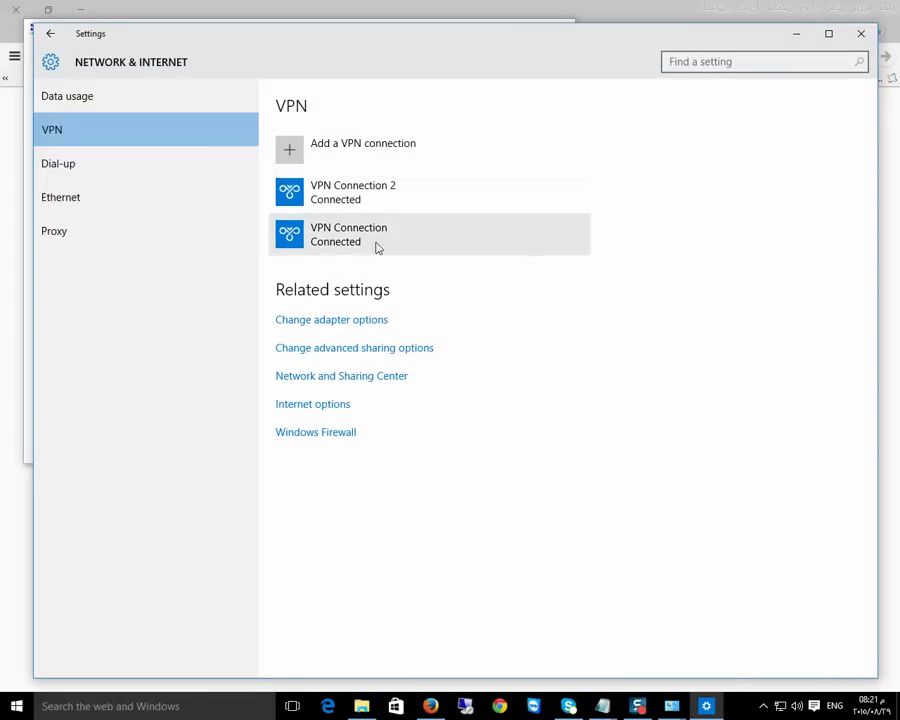
Disconnect both VPNs, reconnect only VPN Connection, and return to the browser
click(336, 240)
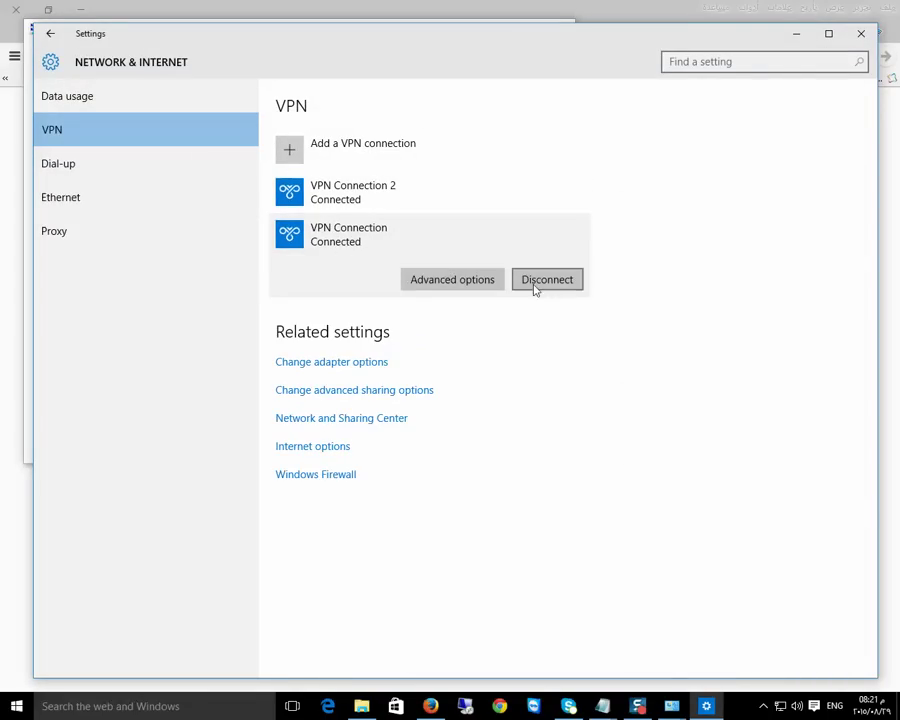
click(537, 285)
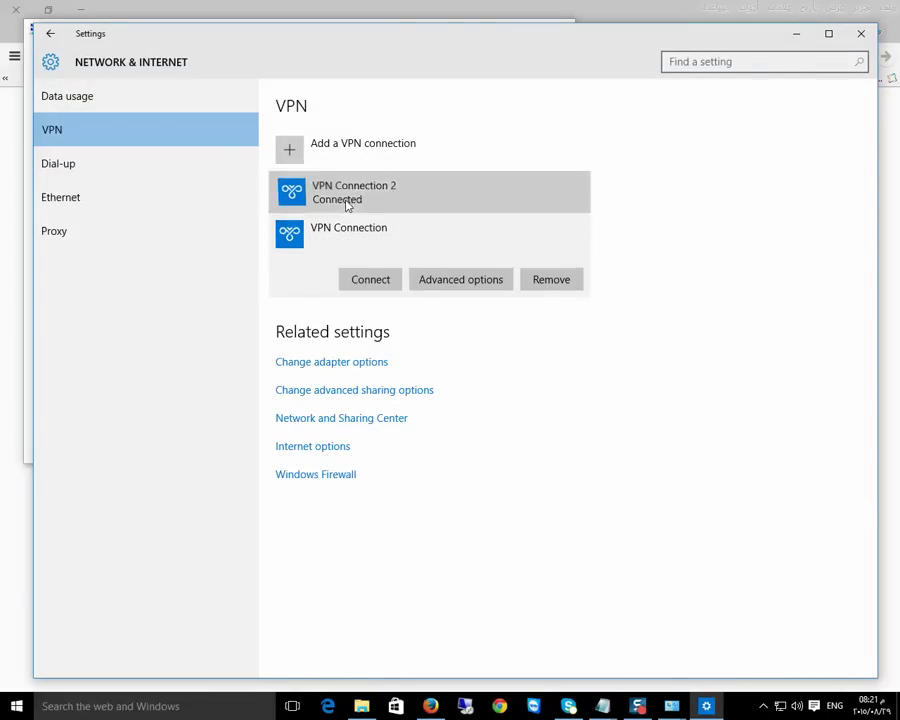
click(346, 203)
click(570, 240)
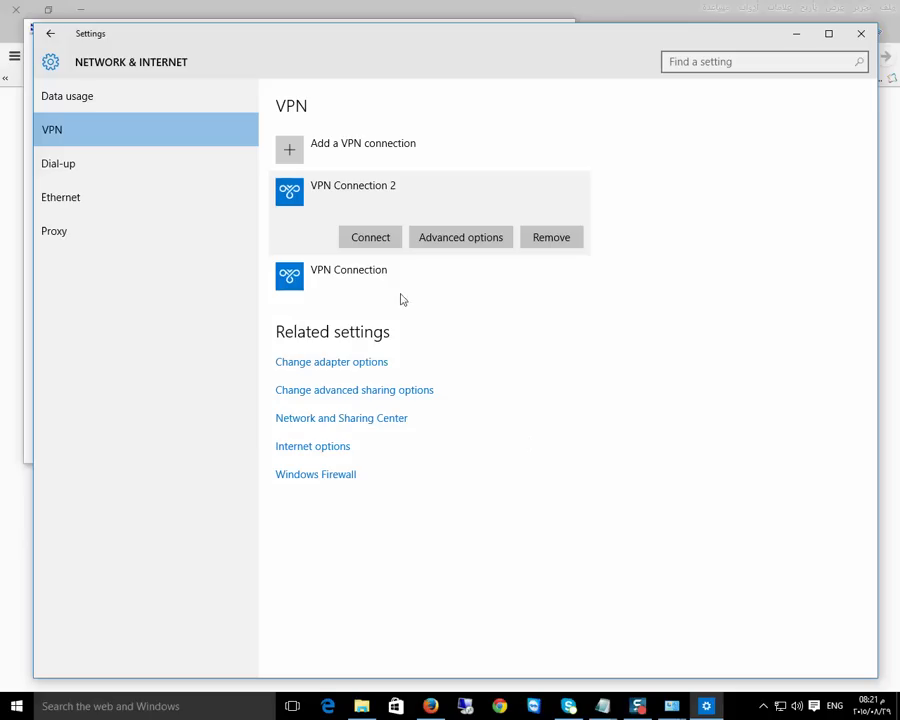
click(320, 284)
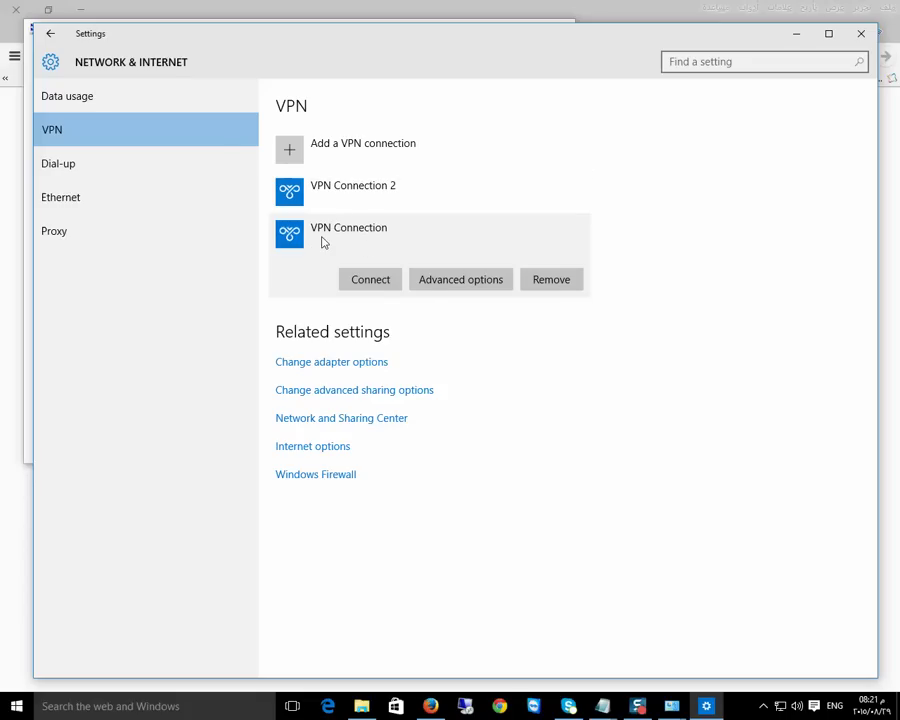
click(380, 278)
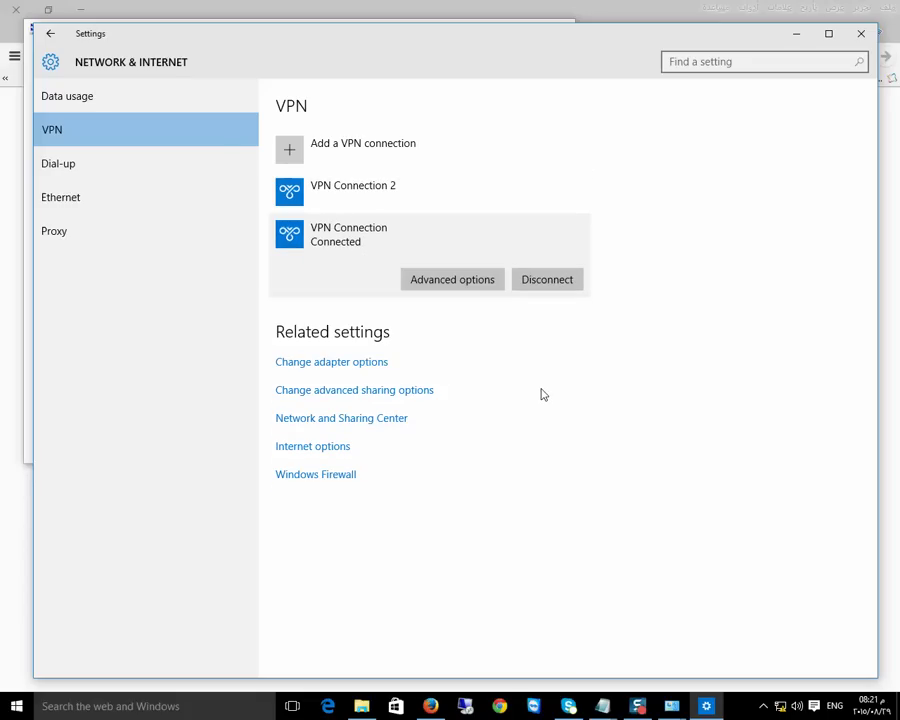
click(860, 34)
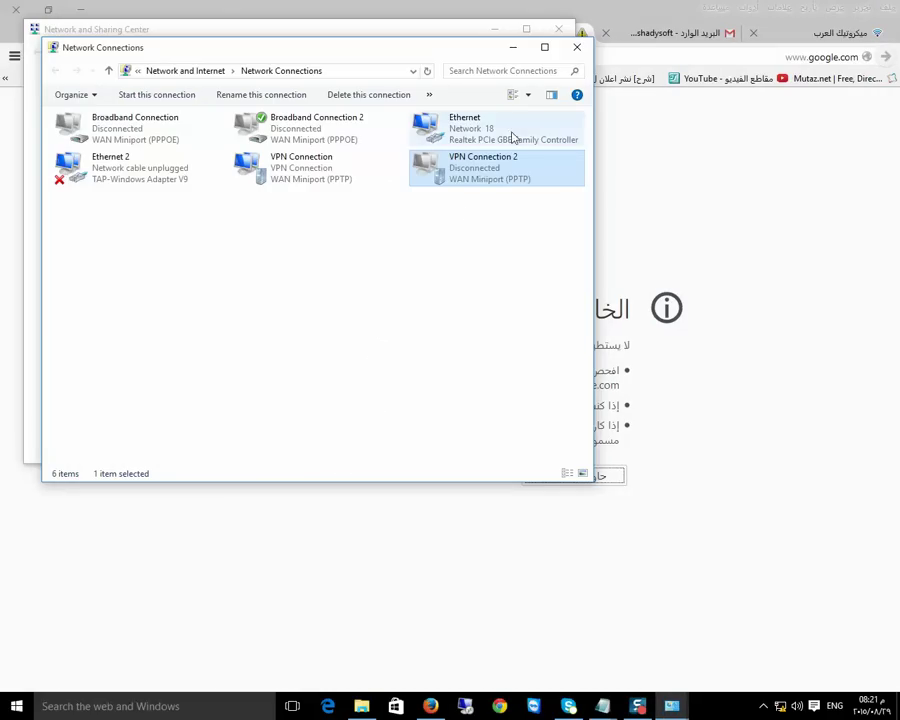
click(733, 255)
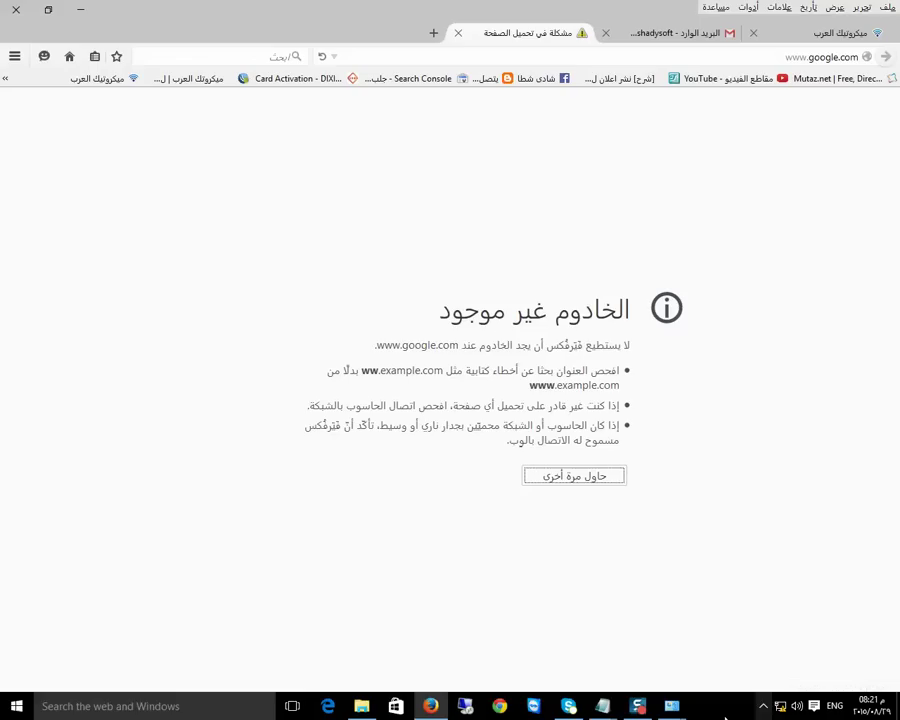
Reveal the hidden notification-area icons to get to the Windows VPN settings
click(763, 706)
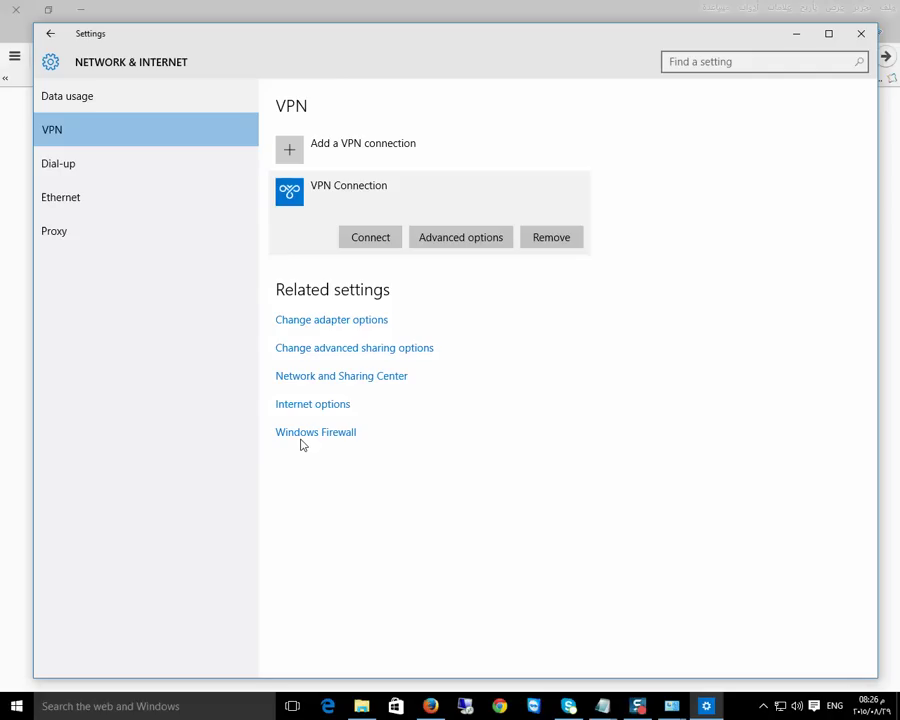
Connect VPN Connection, then open whatismyipaddress.com from a Google 'myip' search in Firefox
click(382, 240)
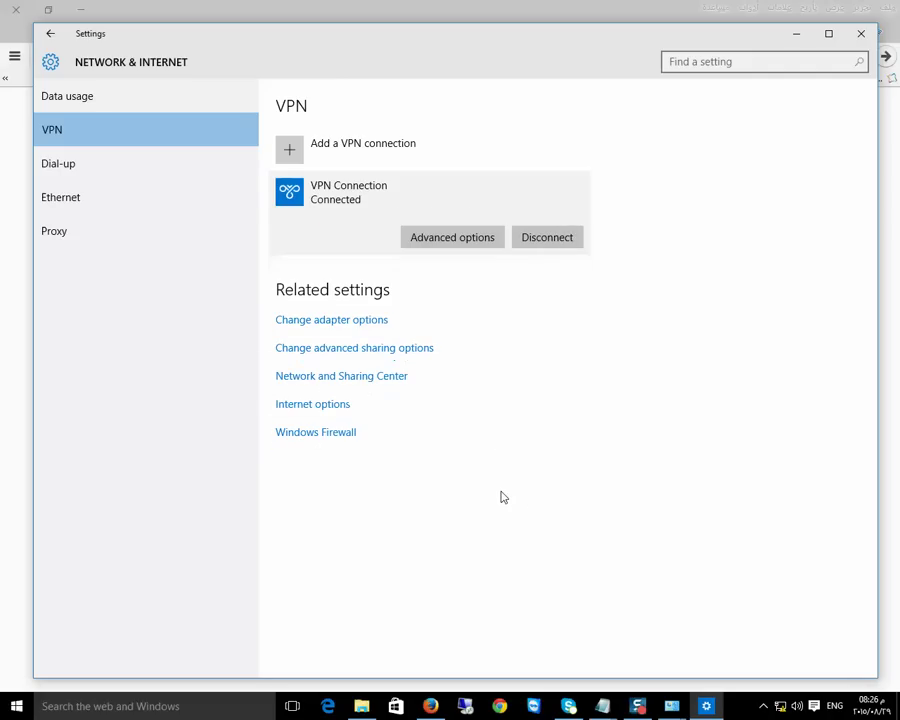
click(436, 706)
click(70, 57)
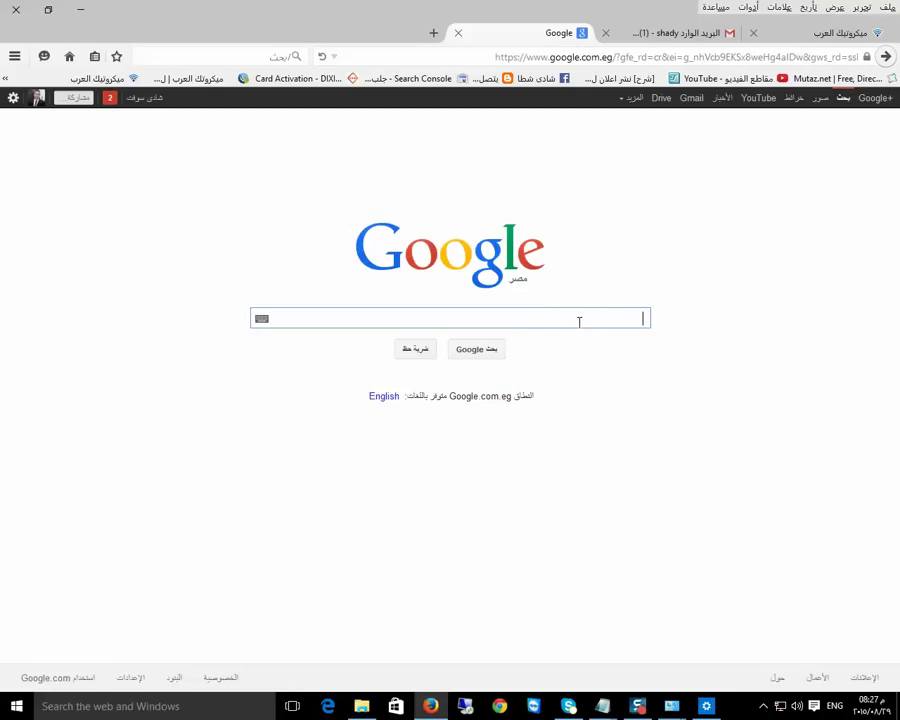
text(my)
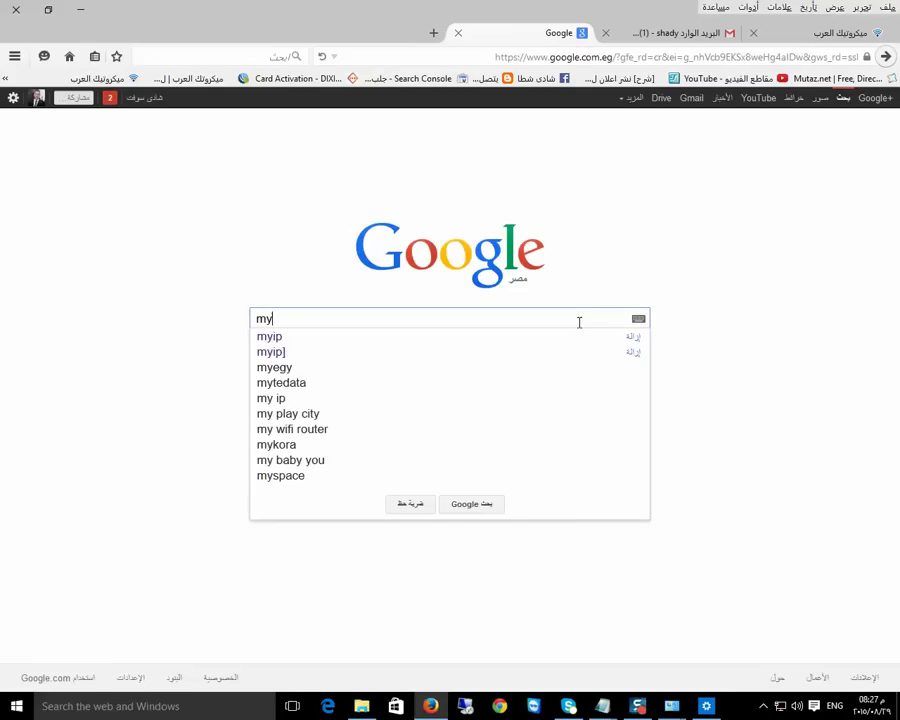
text(ip)
key(Return)
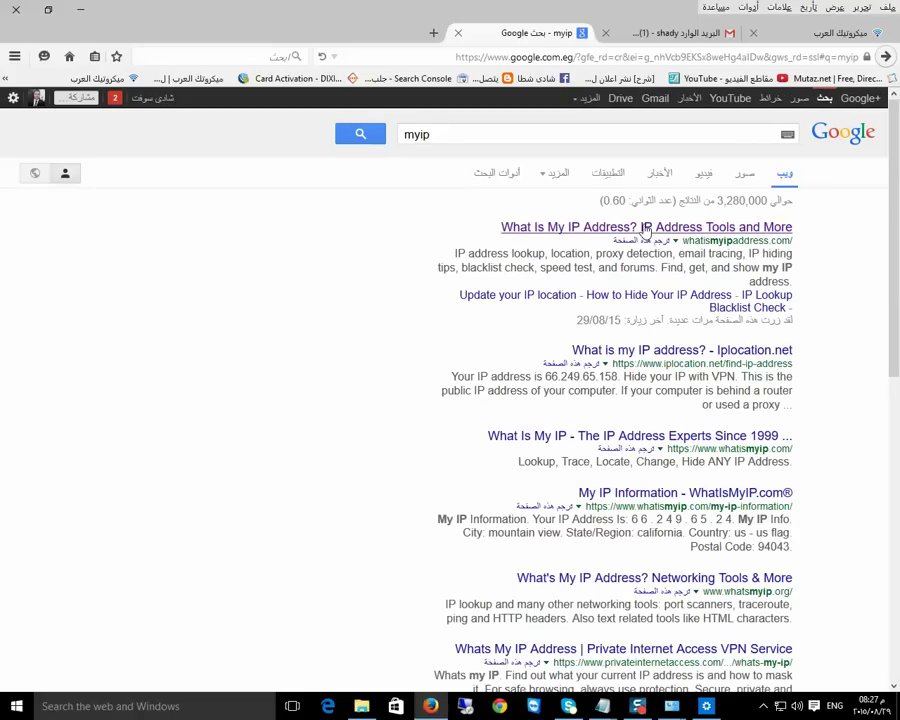
click(645, 229)
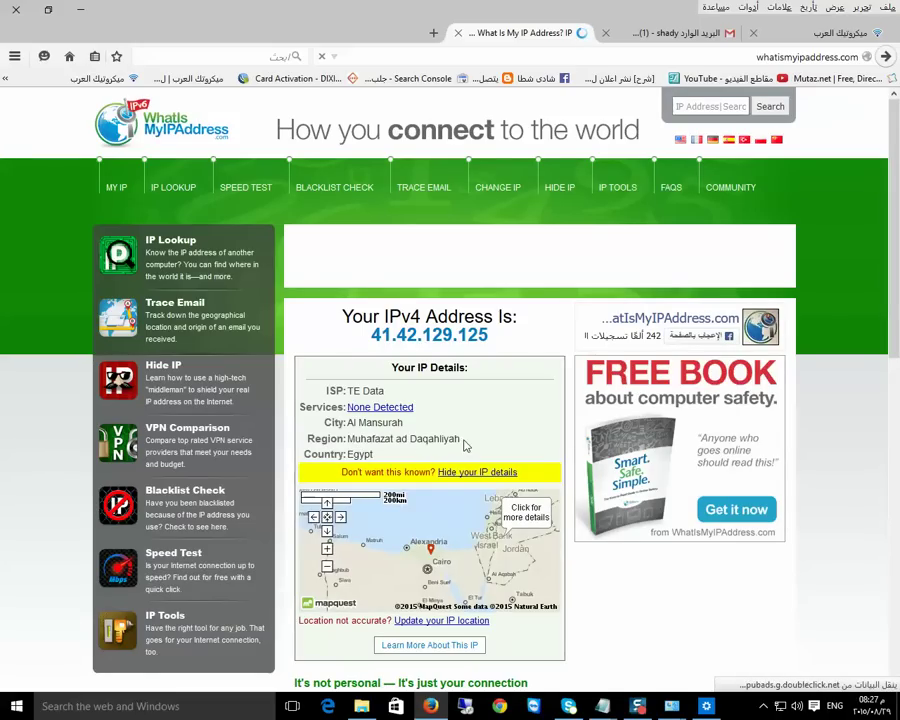
drag(460, 440, 345, 438)
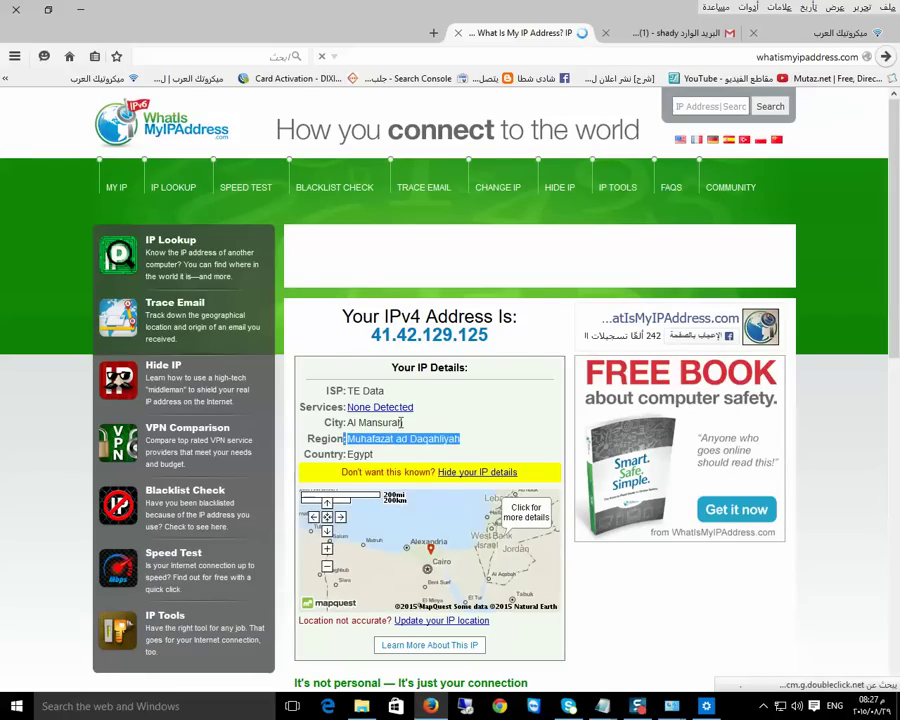
click(402, 423)
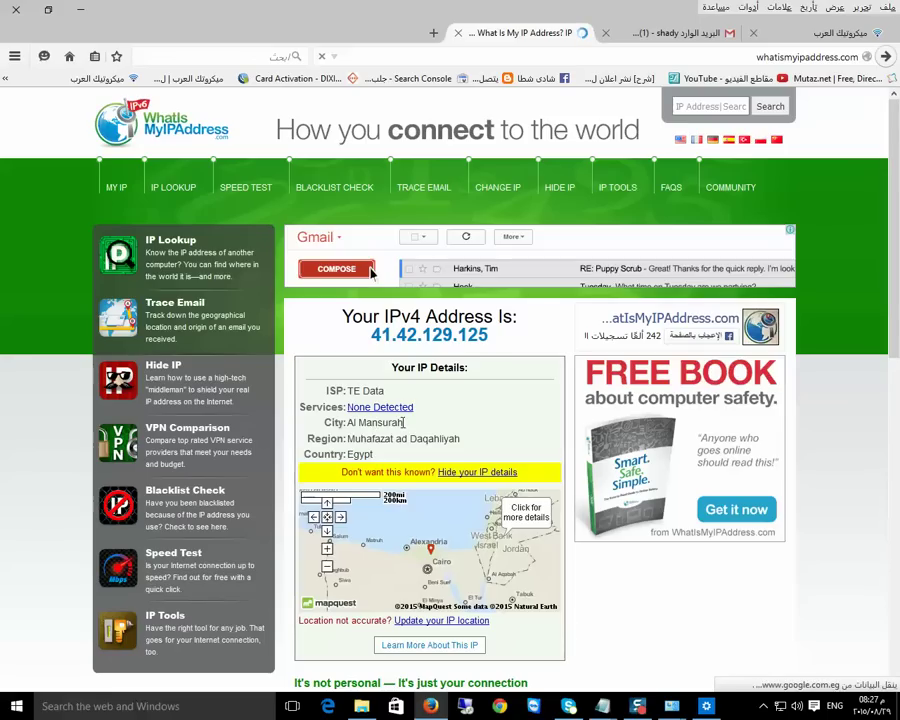
drag(402, 423, 356, 423)
click(445, 440)
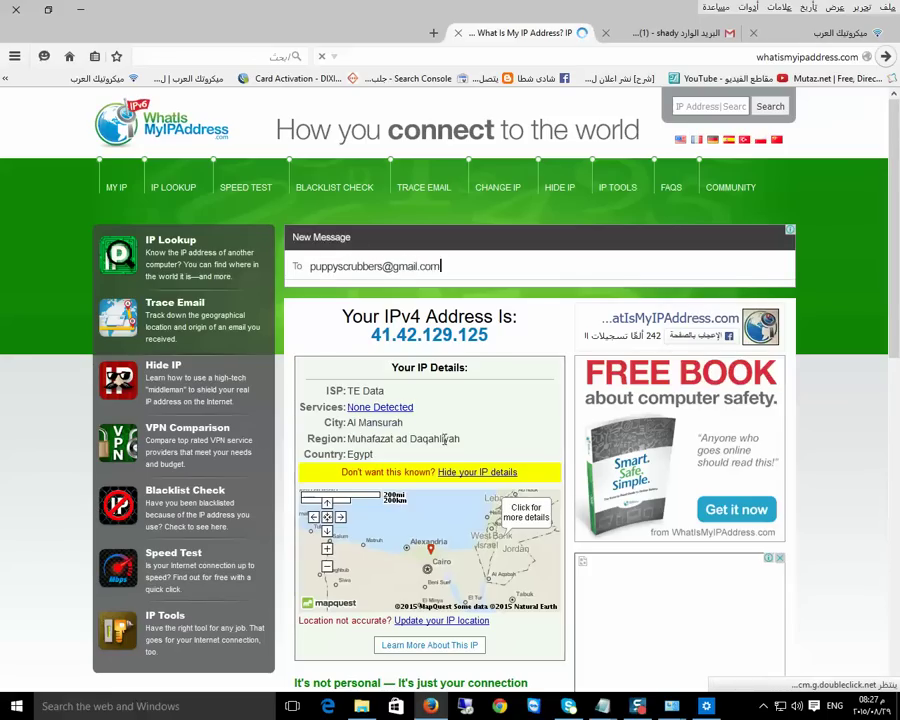
triple_click(445, 440)
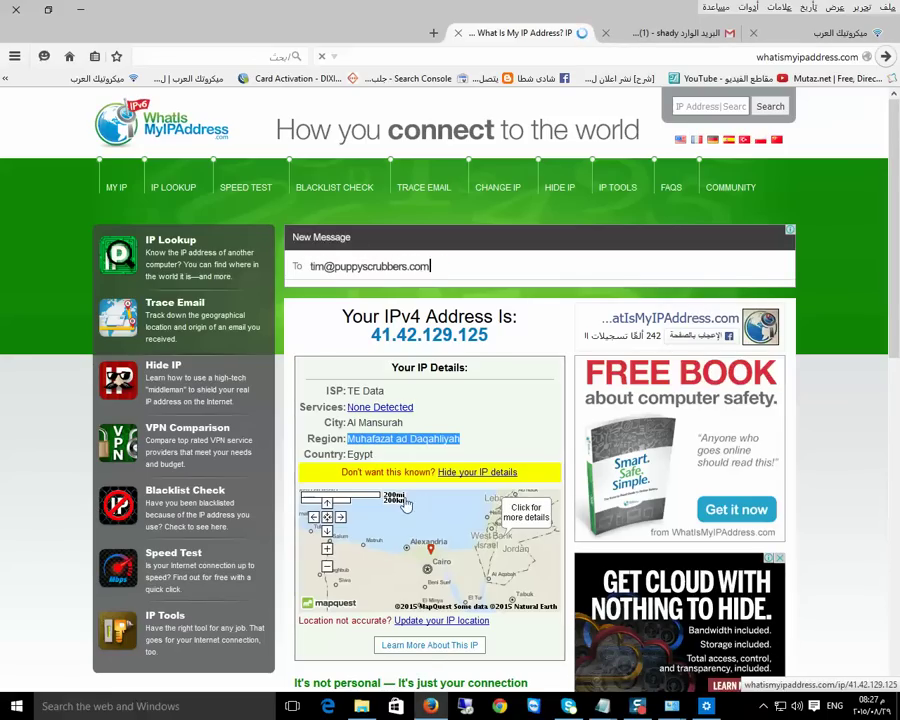
triple_click(400, 423)
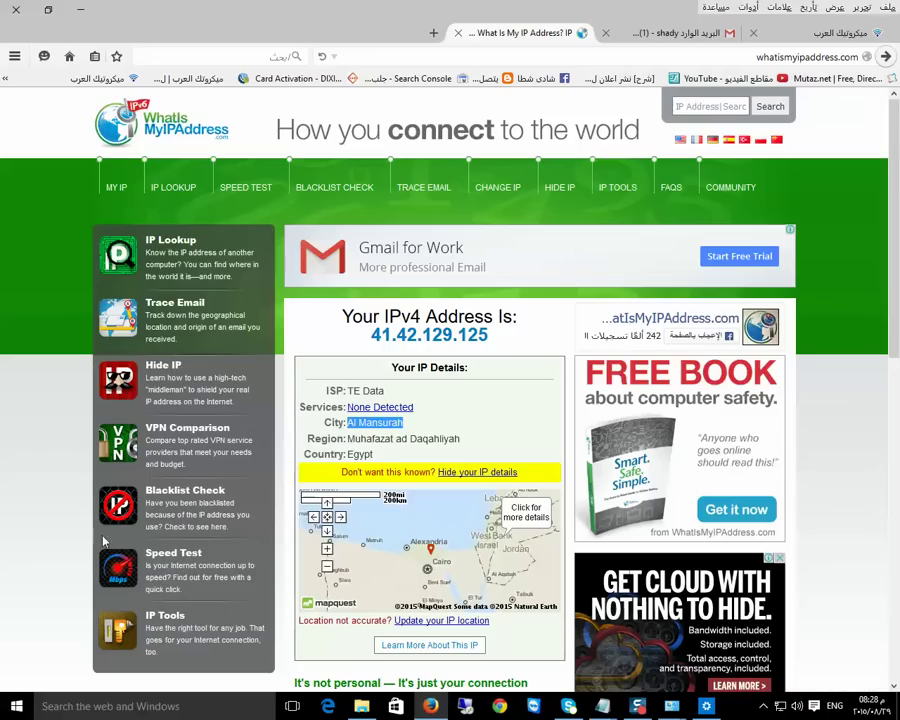
Open VPN Connection's settings from the adapter list in Network and Sharing Center
click(763, 706)
right_click(780, 706)
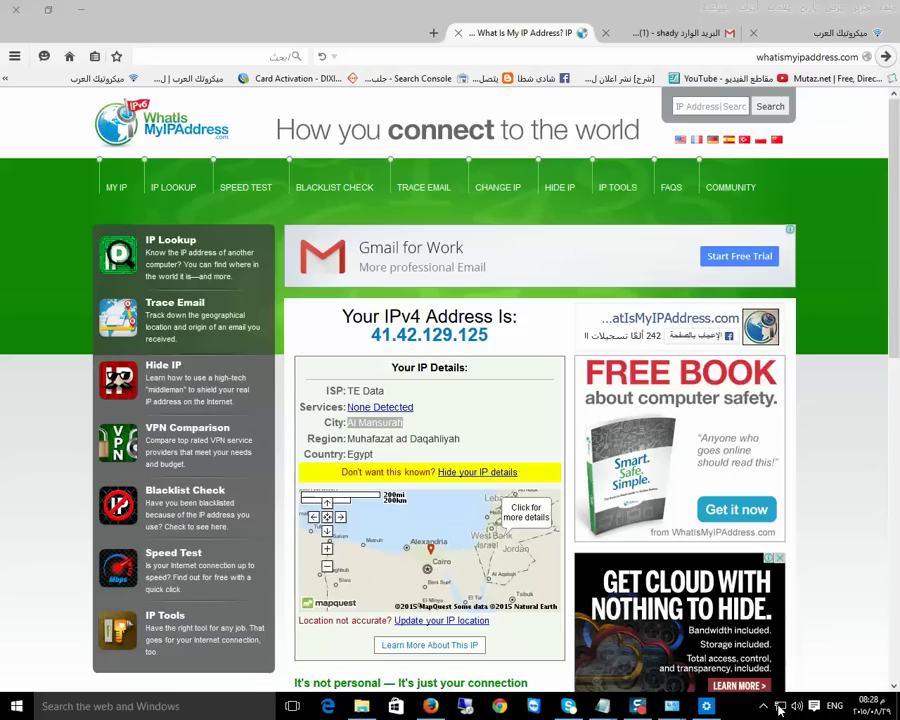
click(797, 694)
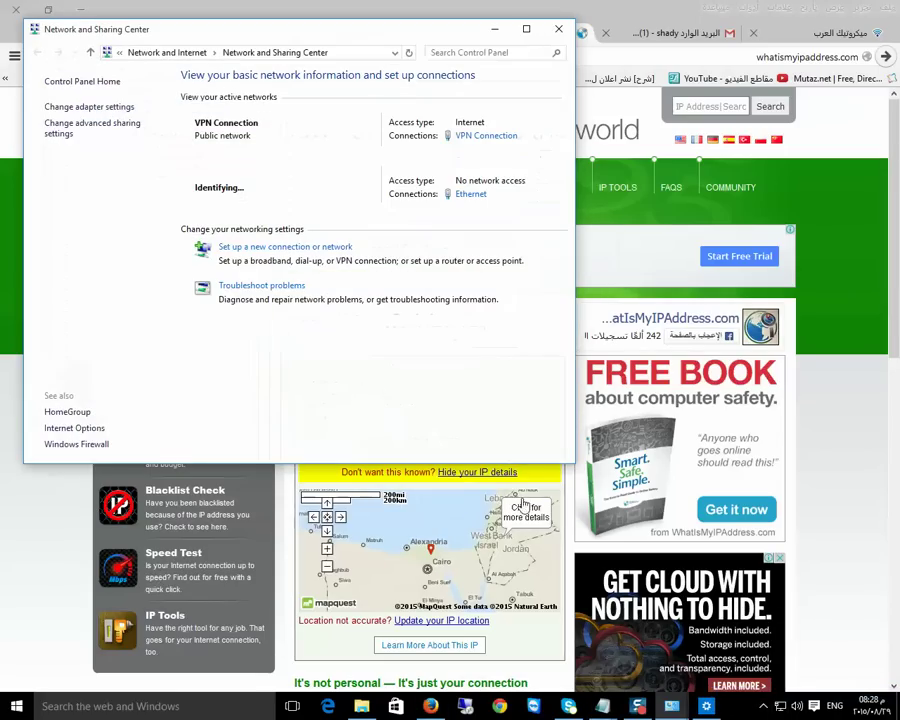
click(80, 108)
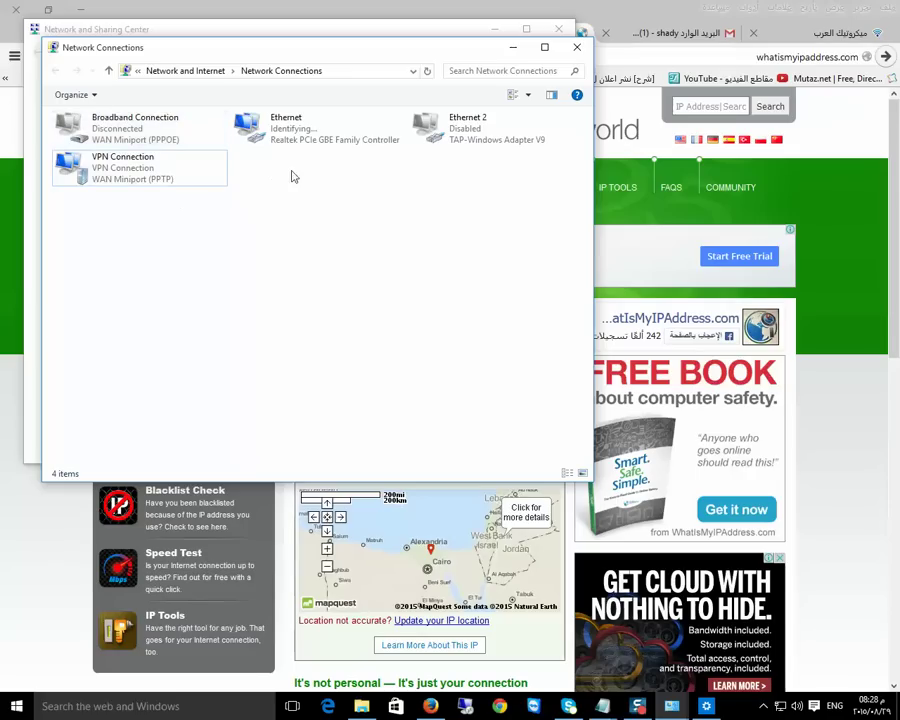
click(112, 172)
right_click(112, 174)
click(140, 188)
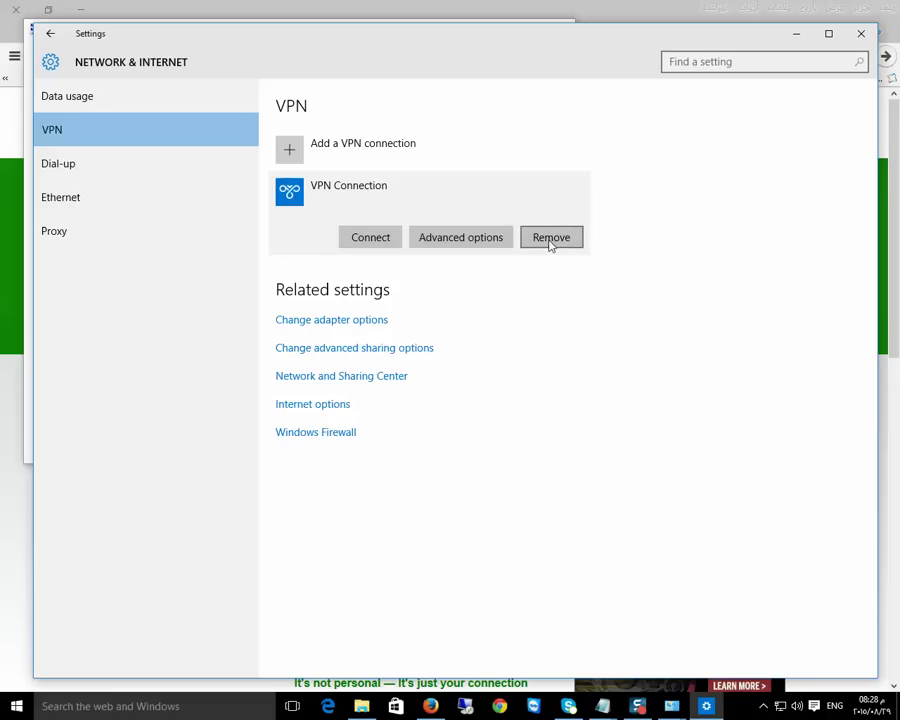
Close the VPN settings, network adapters and Network and Sharing Center windows
click(861, 33)
click(576, 46)
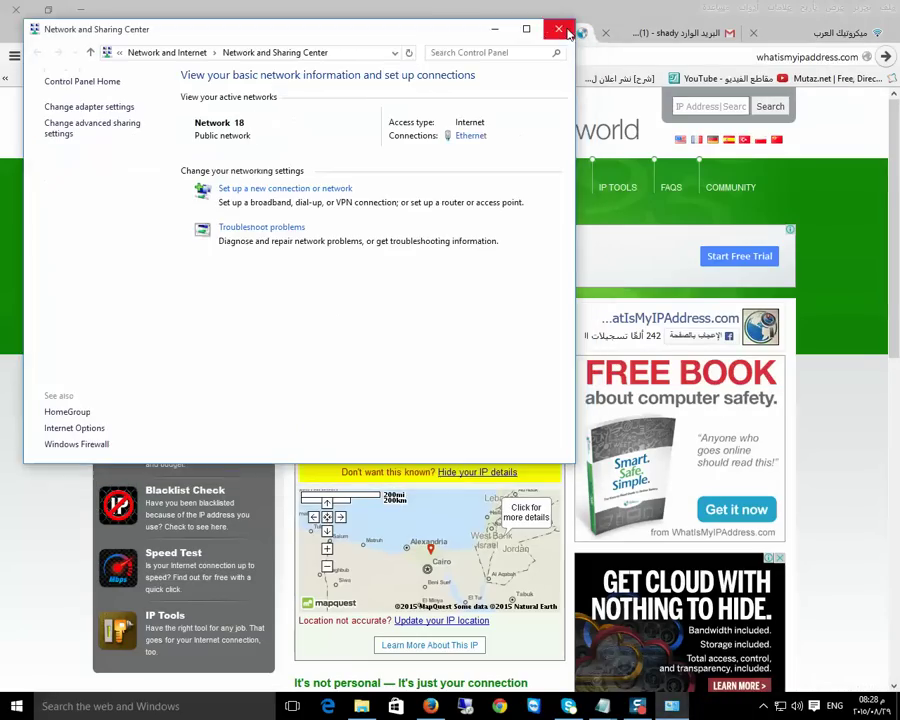
click(576, 30)
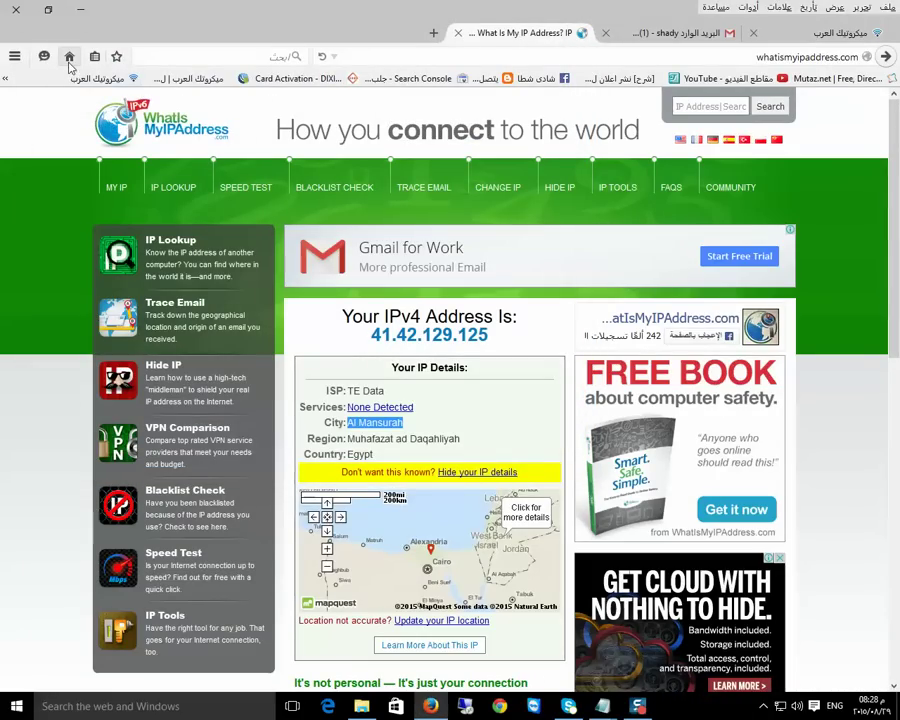
Copy the whatismyipaddress.com address and load it in a new Firefox tab
right_click(752, 57)
key(ctrl+c)
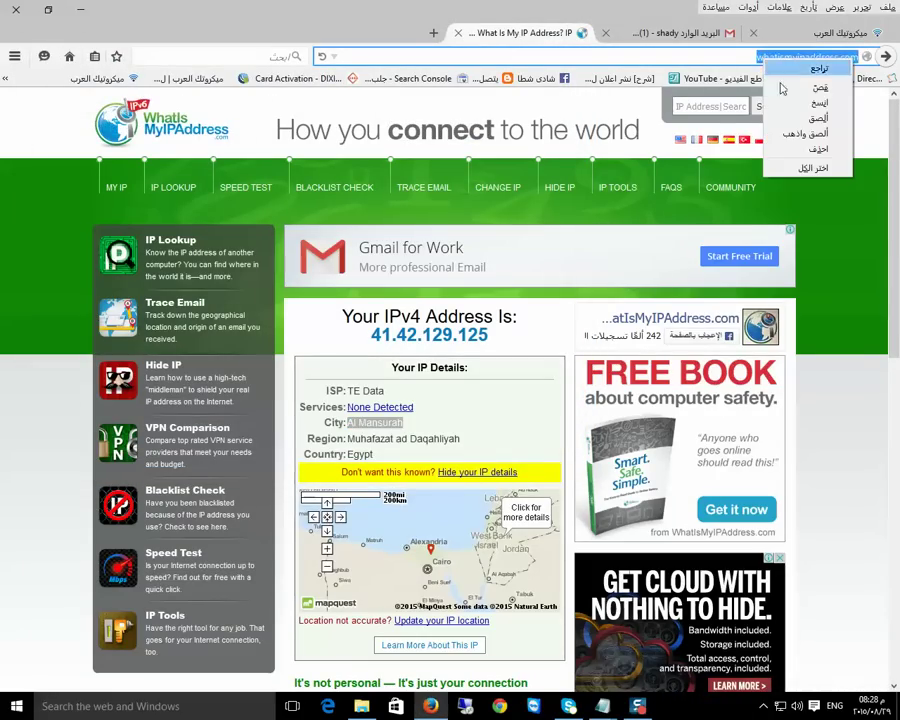
click(770, 106)
click(435, 34)
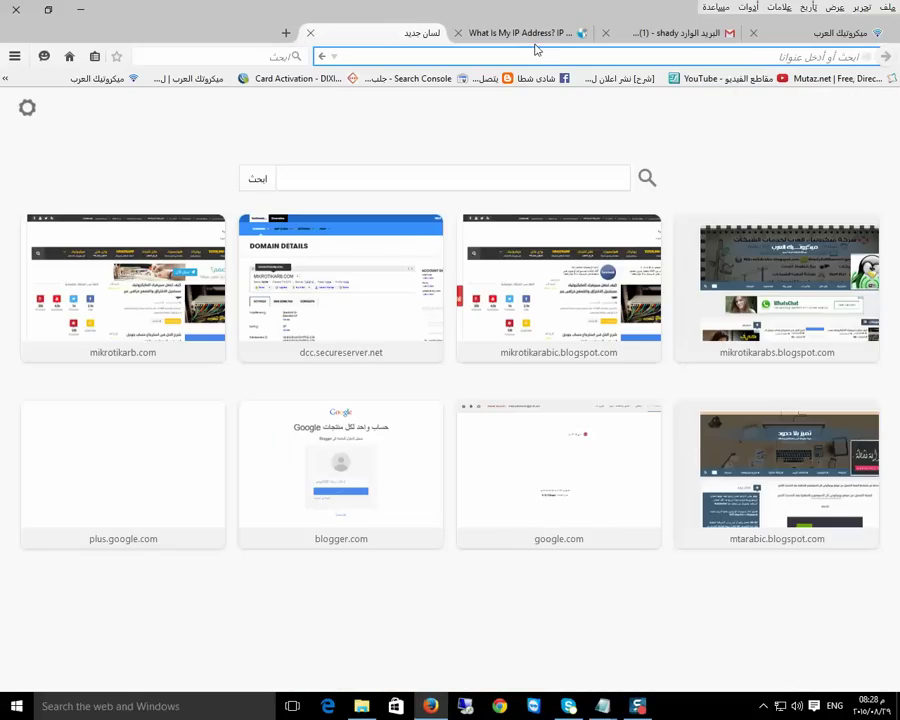
key(ctrl+v)
key(Return)
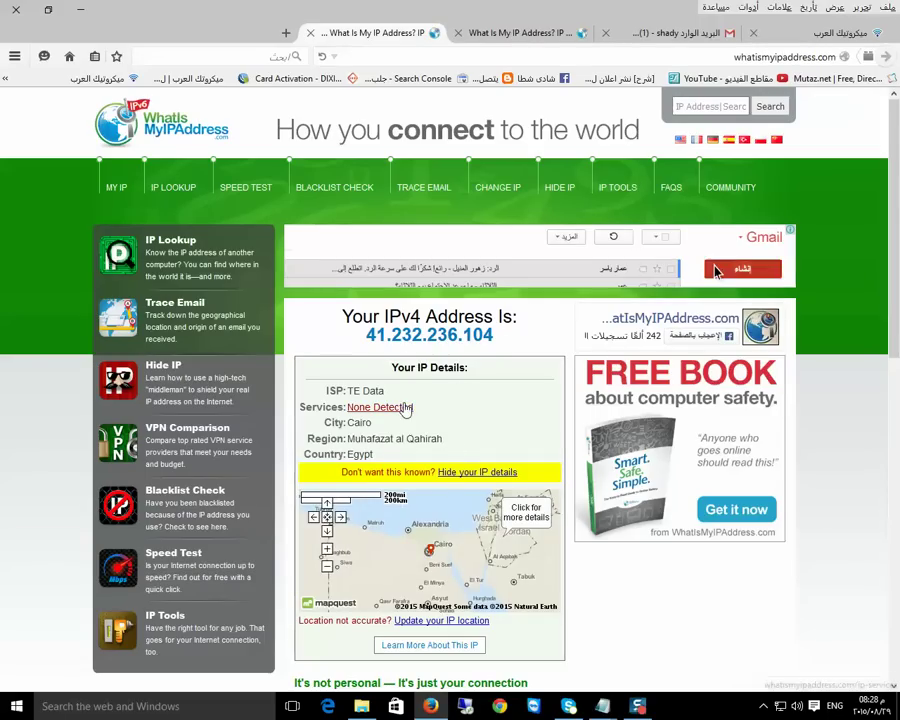
drag(500, 340, 358, 340)
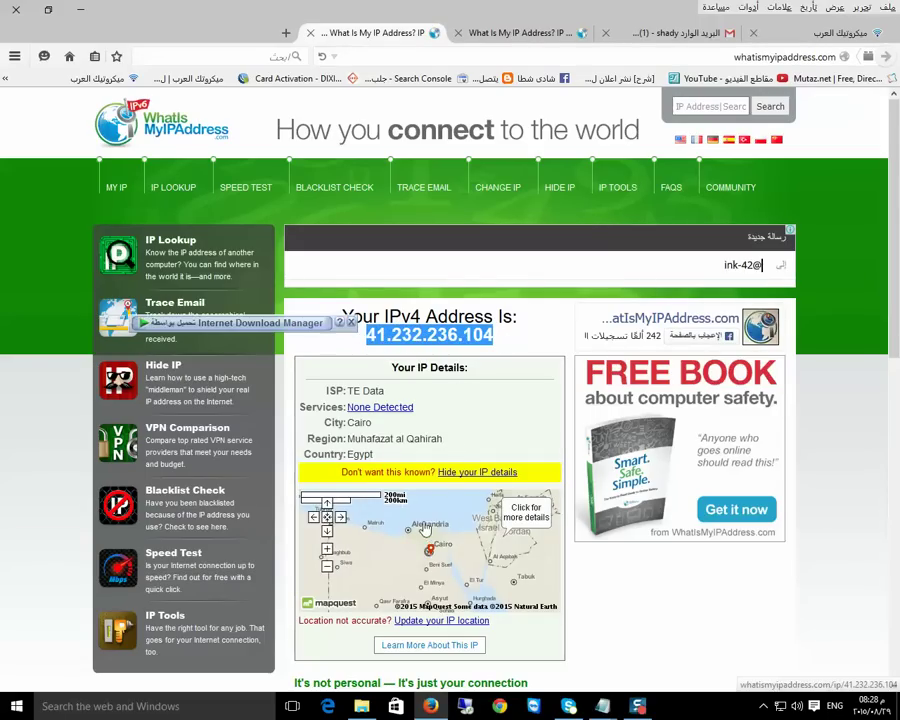
click(436, 434)
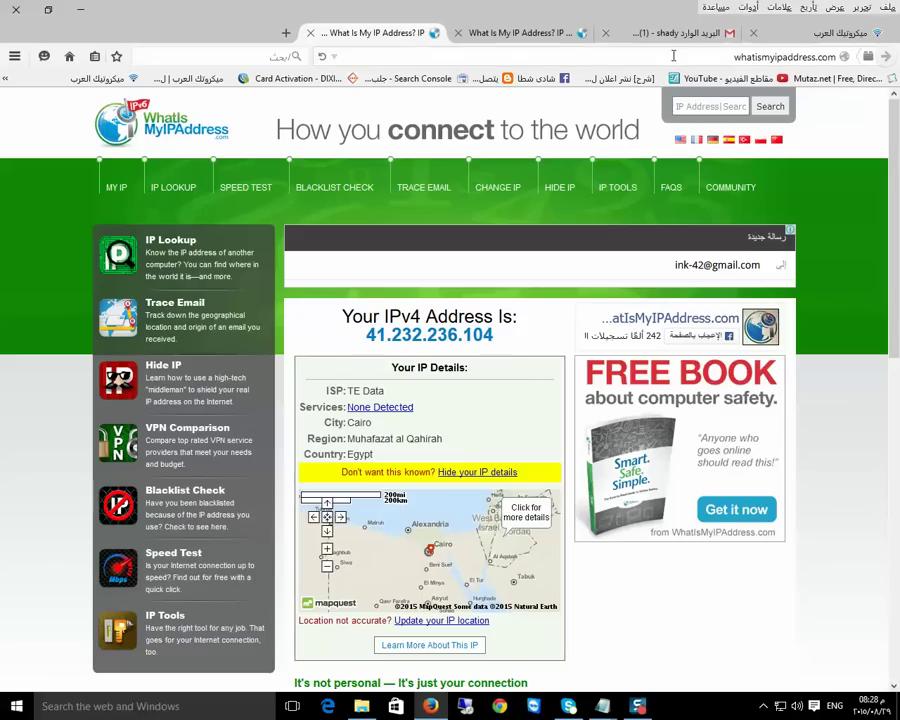
key(F5)
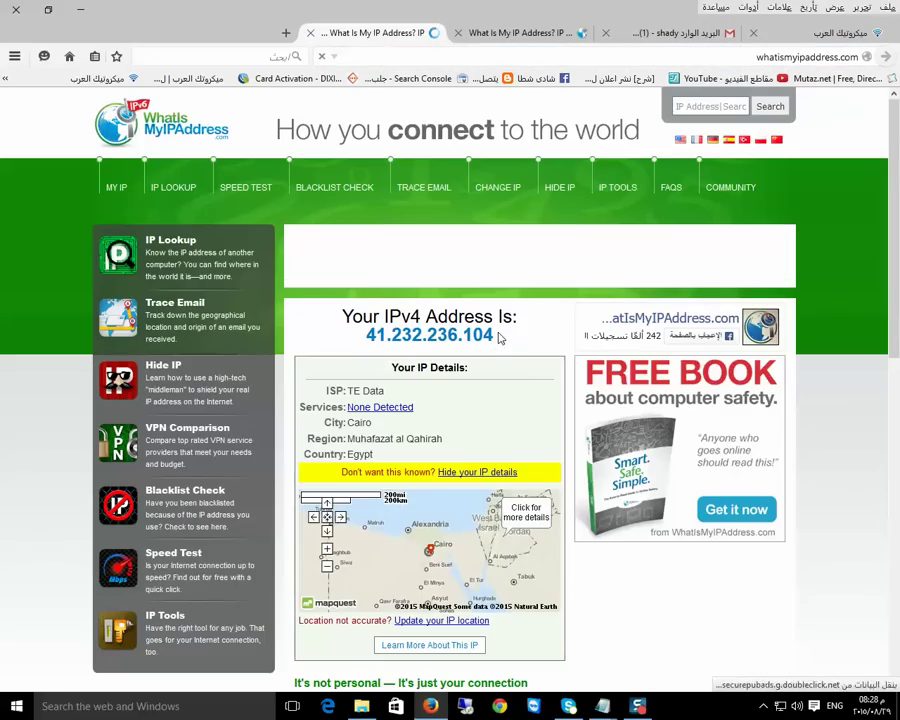
click(520, 32)
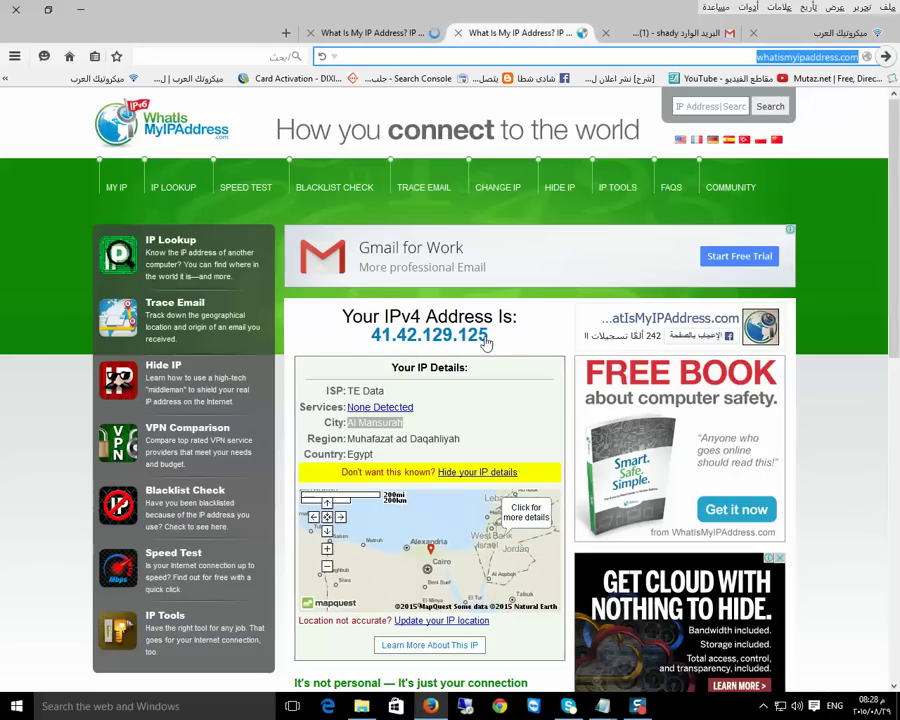
click(382, 38)
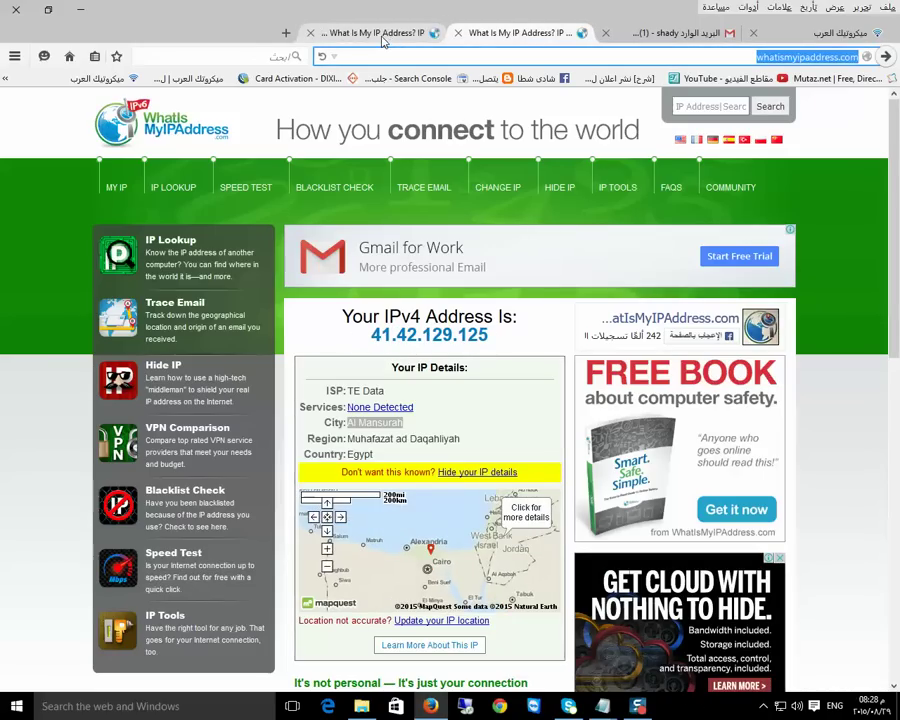
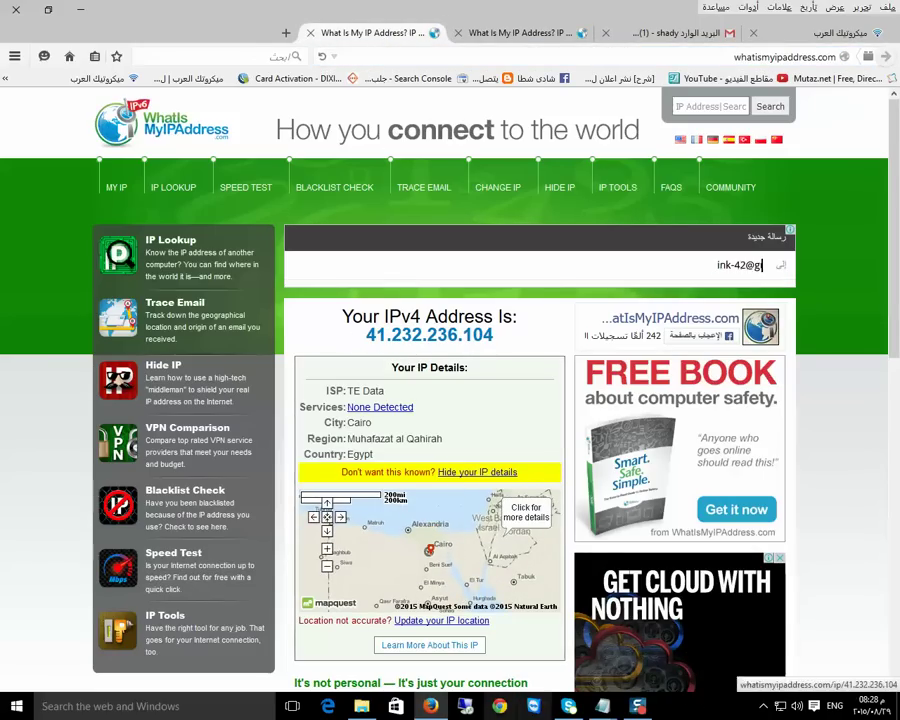
click(80, 9)
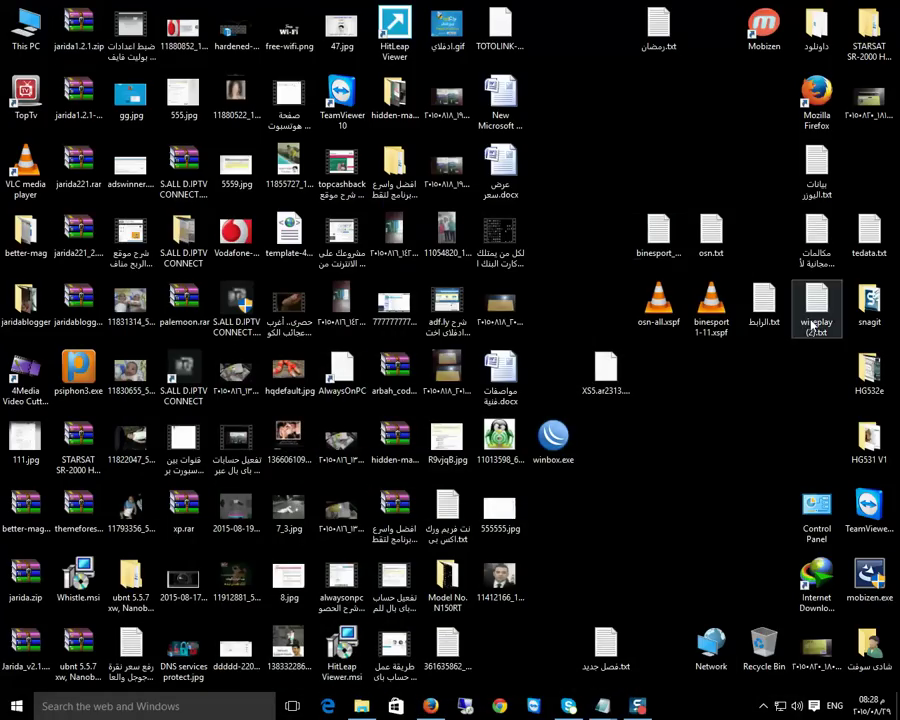
Launch WinBox, log in to 10.0.0.2, and add a new PPTP Client interface under PPP
double_click(553, 436)
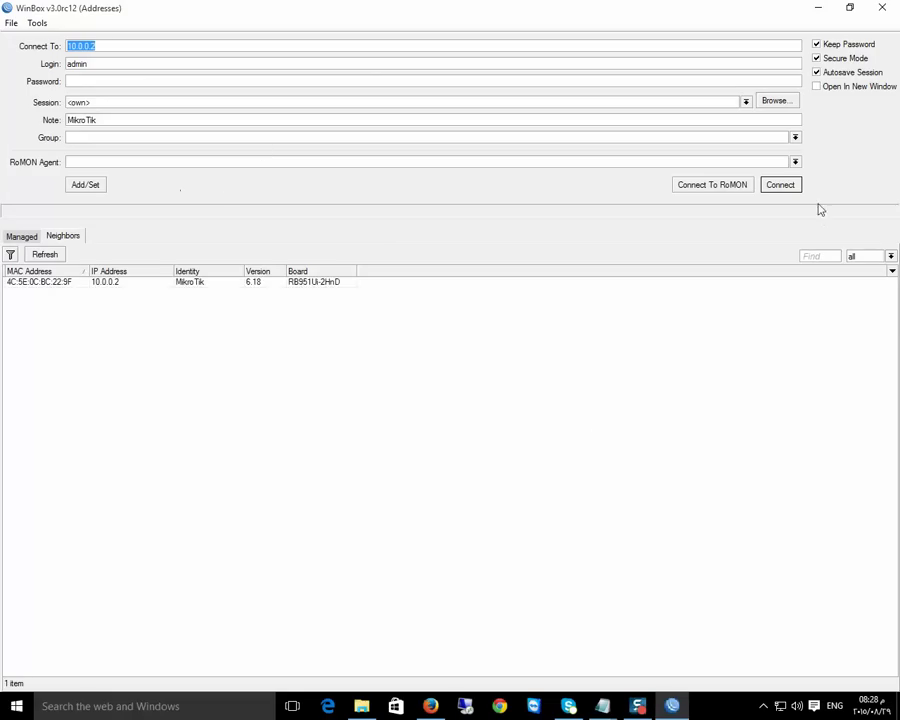
click(780, 185)
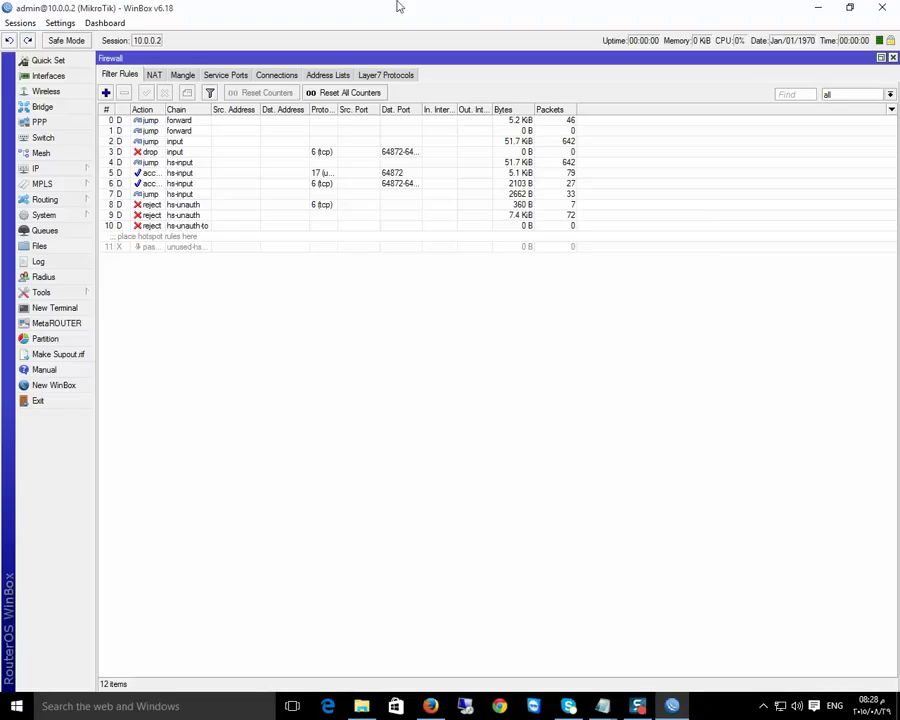
click(38, 121)
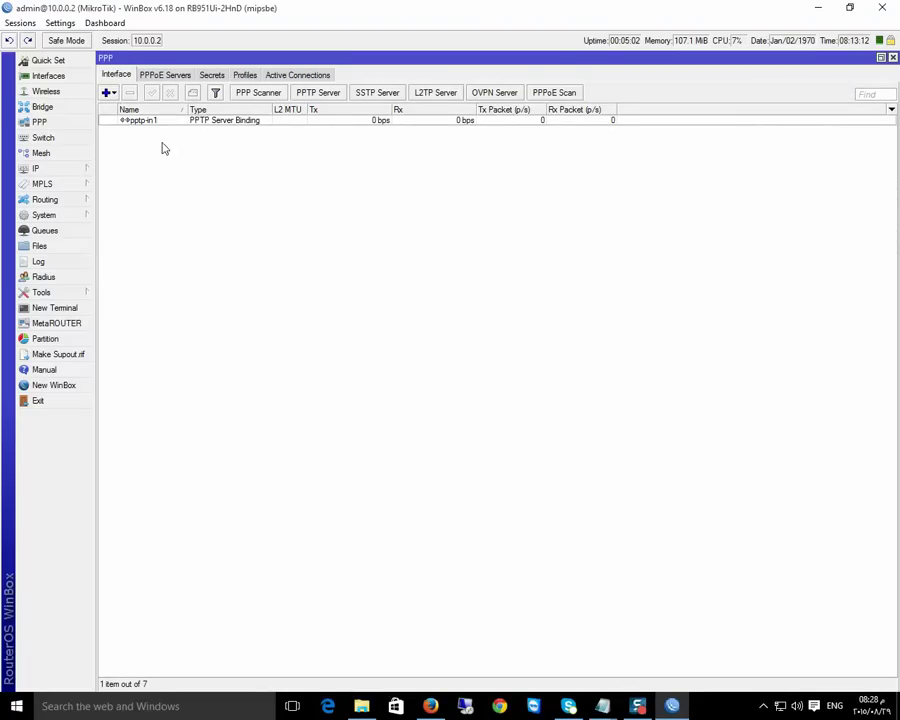
click(112, 94)
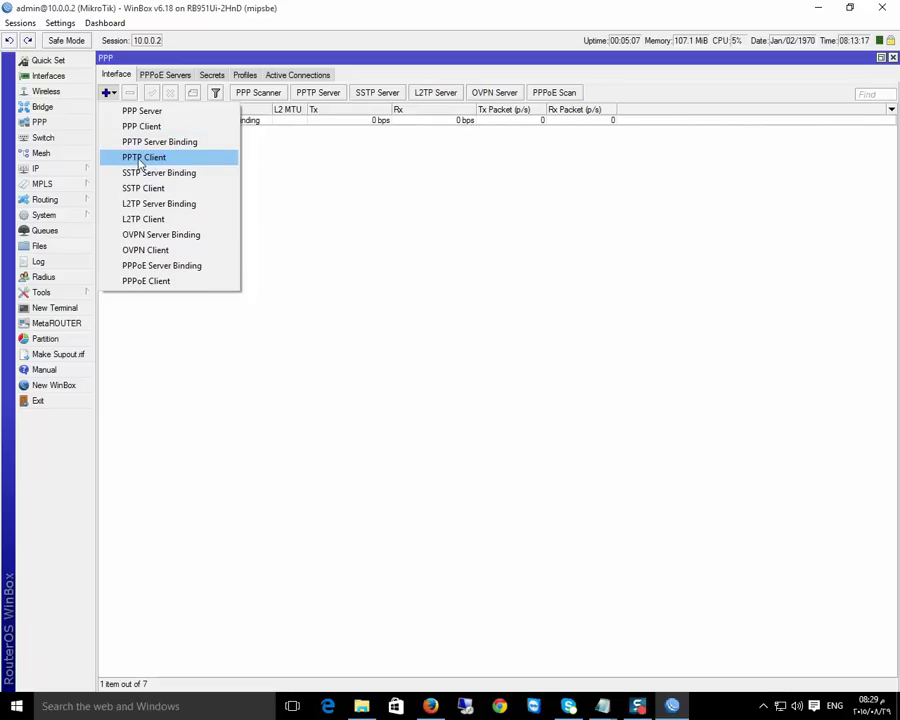
click(141, 158)
Enter the dial-out user name and password for the PPTP client, keeping Connect To at 0.0.0.0
click(476, 274)
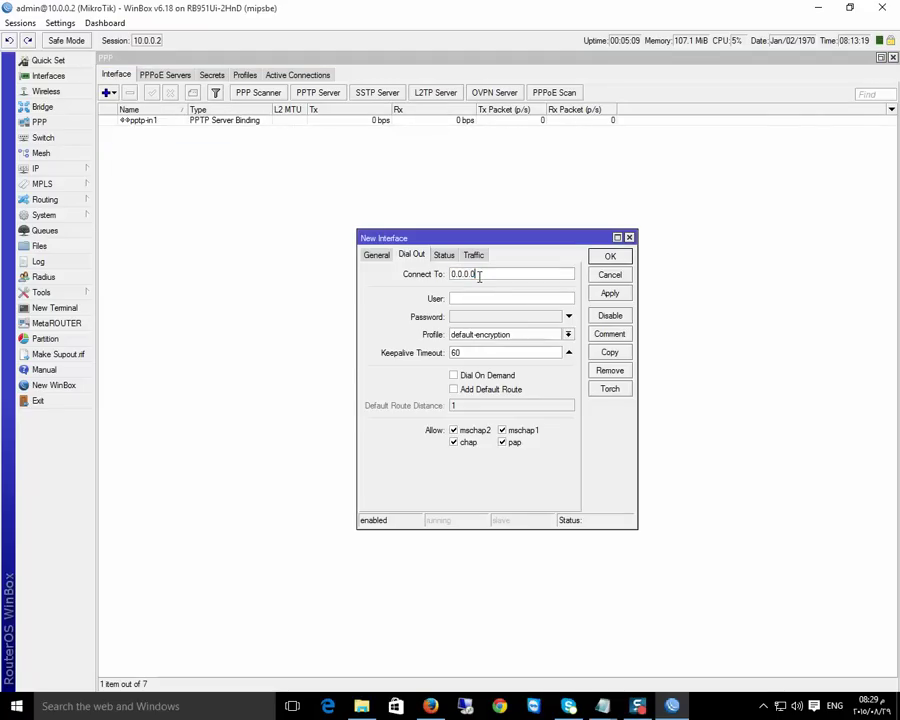
drag(486, 276, 456, 279)
click(466, 298)
text(shady)
key(Tab)
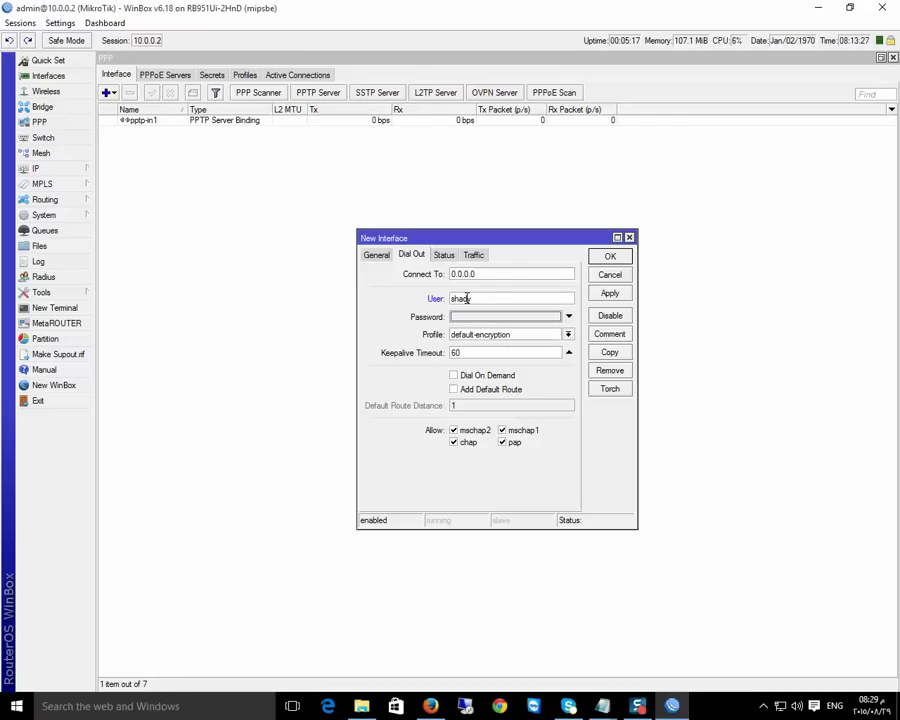
click(478, 318)
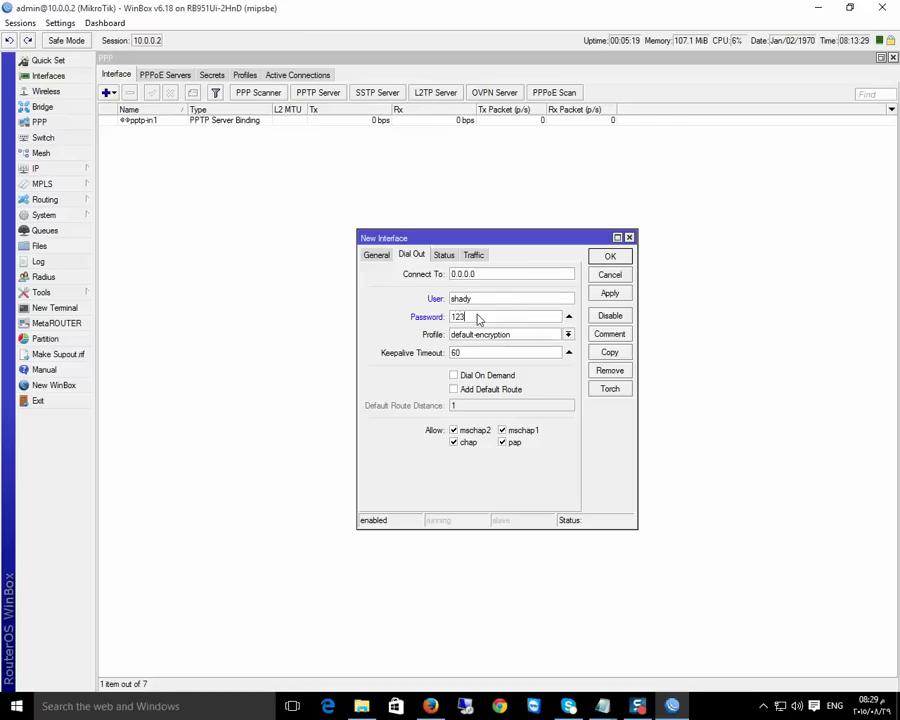
double_click(484, 273)
Apply the IP > Cloud DDNS settings to refresh the router's public address
click(57, 172)
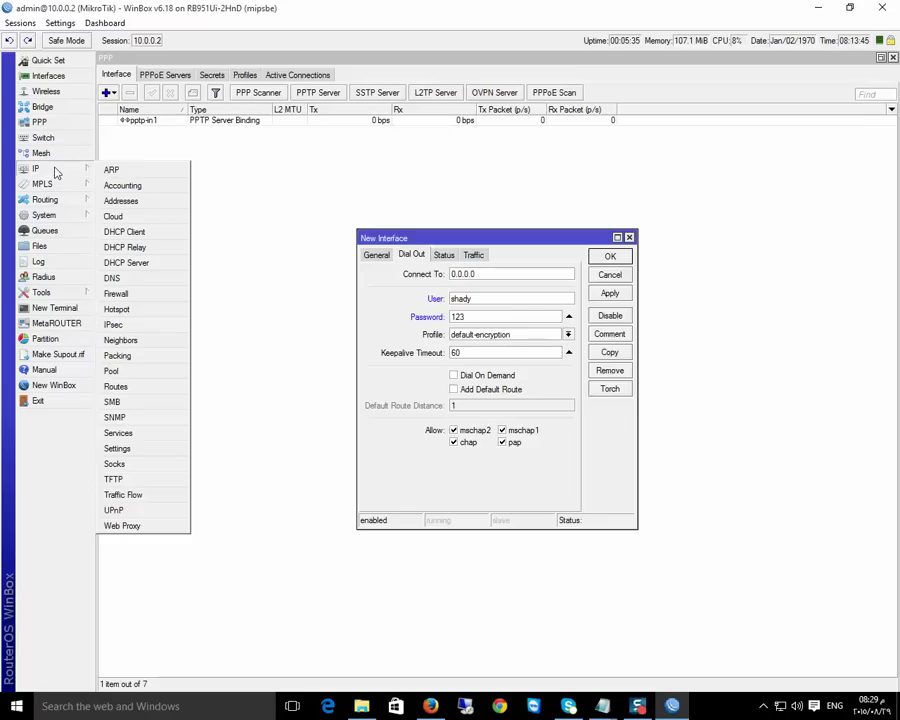
click(124, 216)
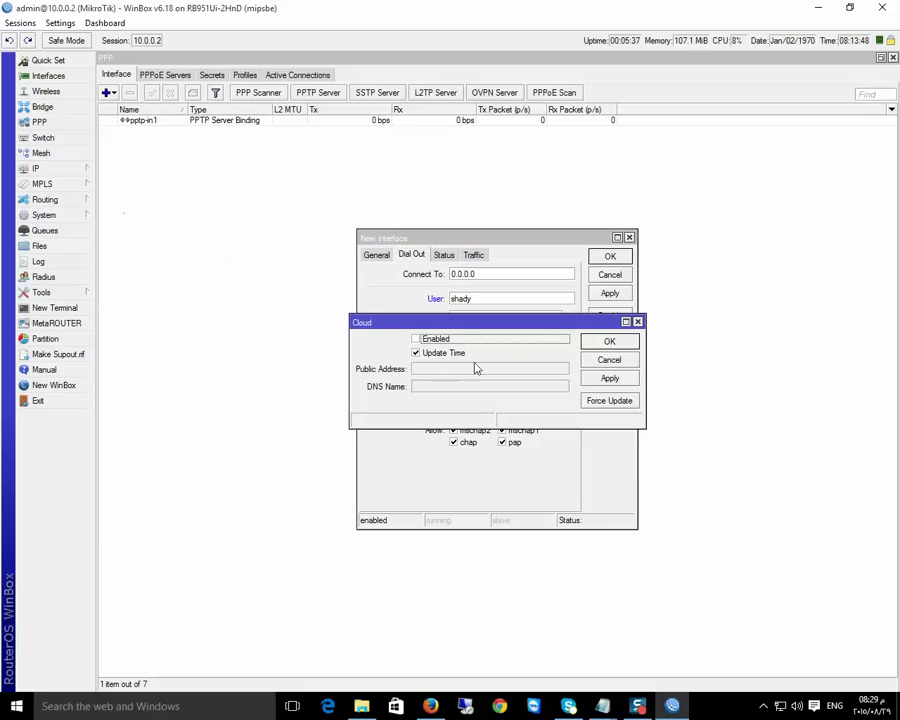
click(615, 379)
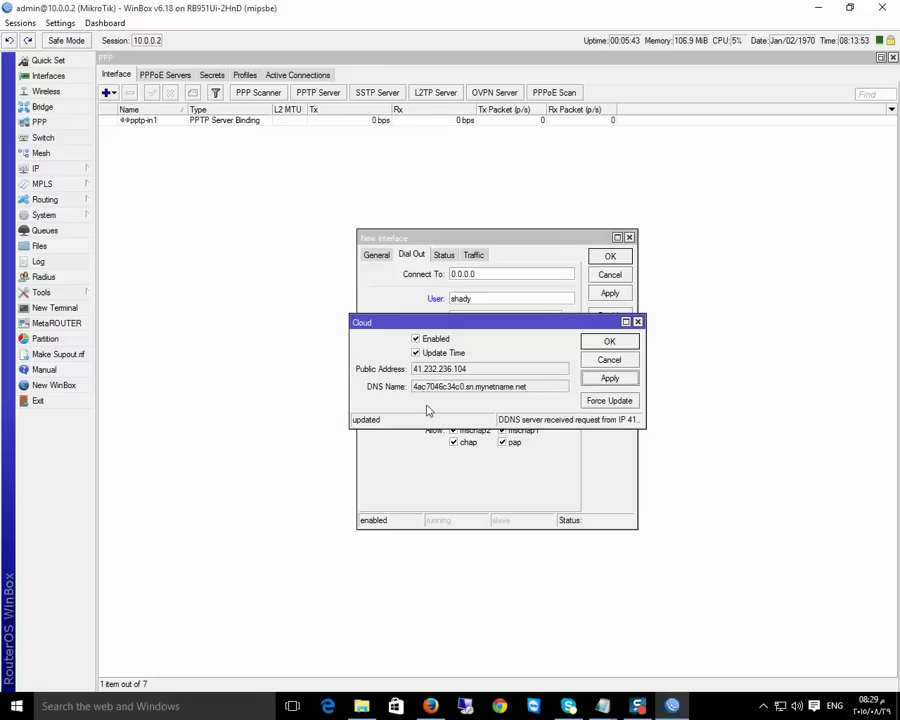
Copy the public address 41.232.236.104 and the mynetname.net DNS name
drag(467, 369, 409, 377)
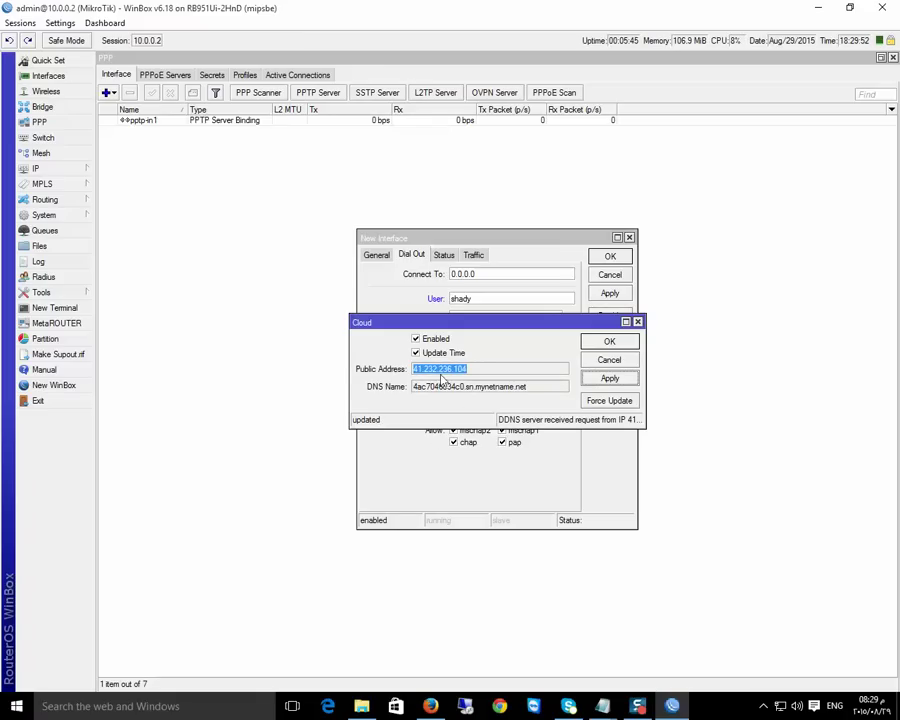
right_click(458, 374)
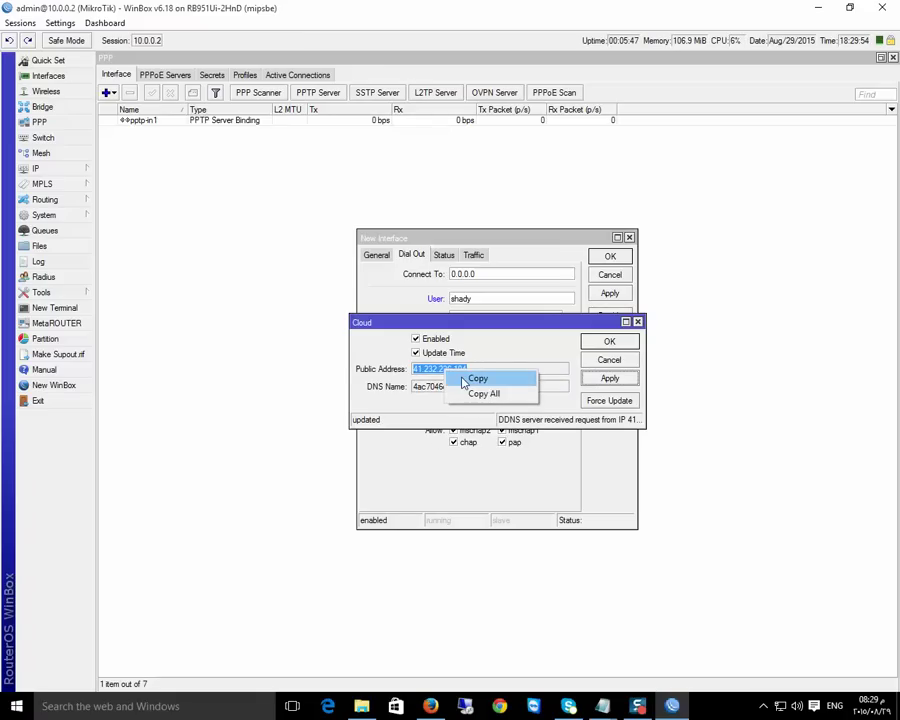
click(470, 379)
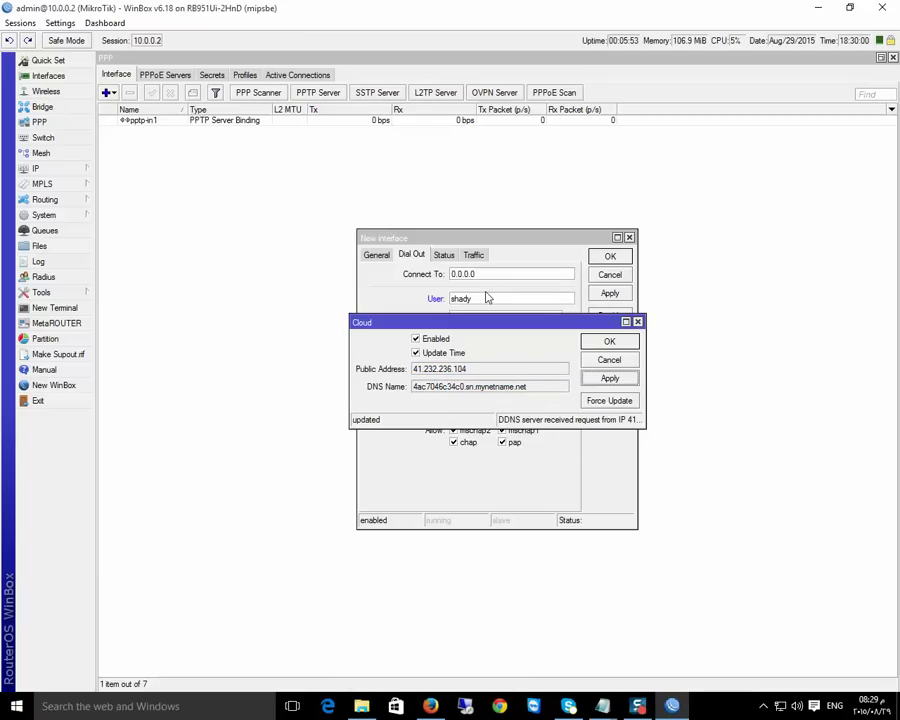
drag(466, 369, 418, 373)
drag(538, 389, 416, 392)
right_click(416, 392)
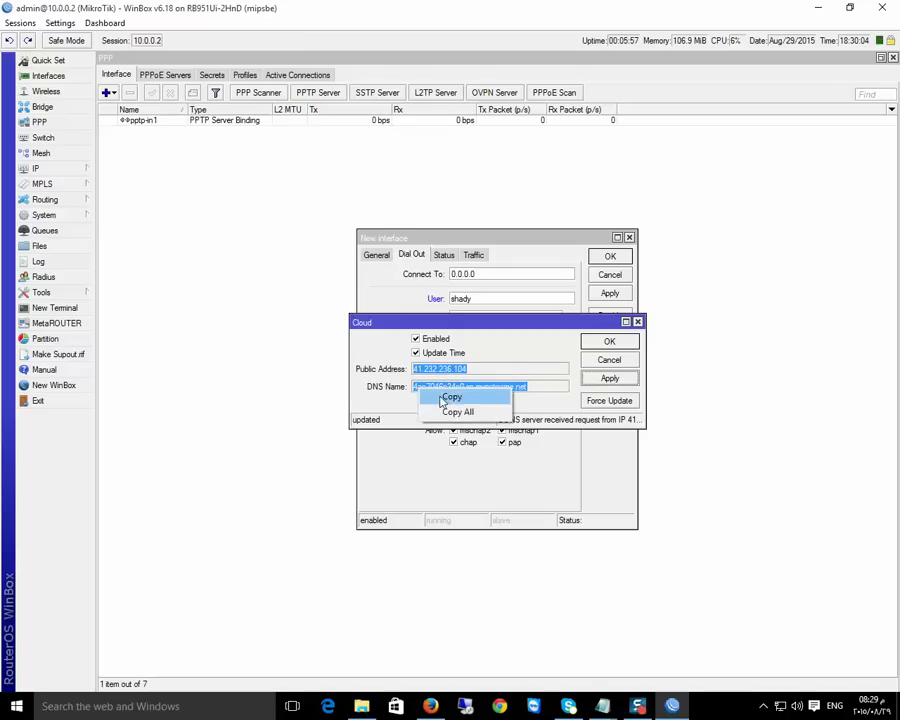
click(445, 398)
Replace Four Posts.txt's contents with 4ac7046c34c0.sn.mynetname.net and copy that hostname
mouse_move(603, 706)
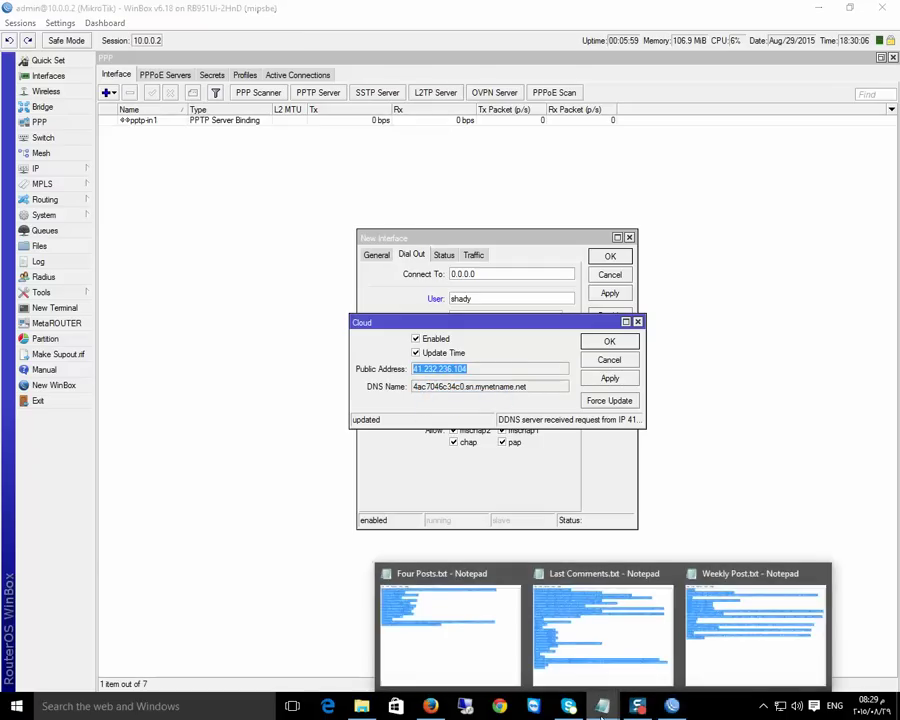
click(444, 655)
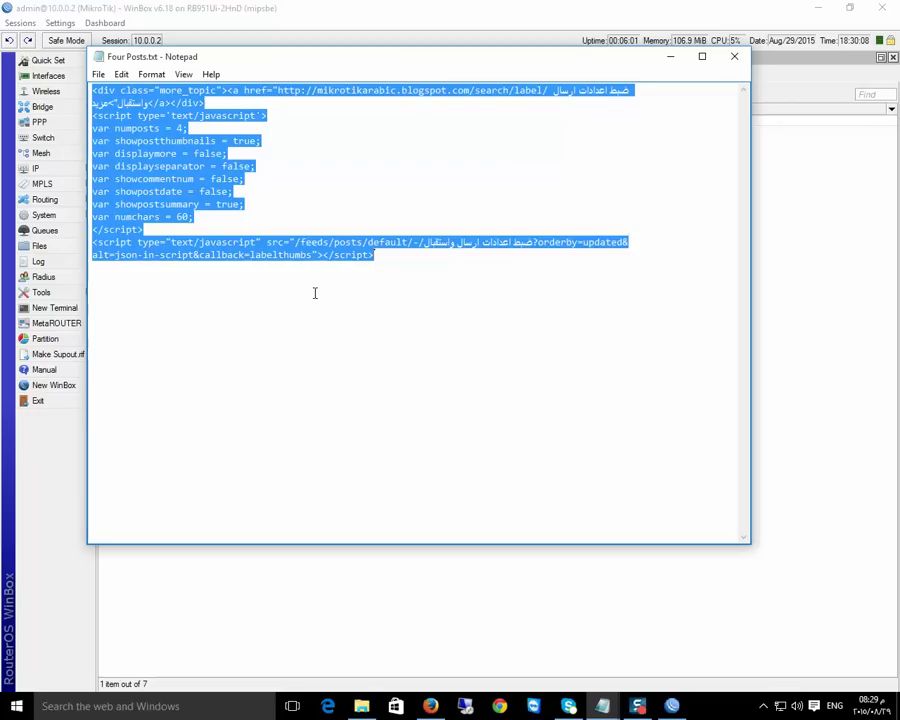
key(ctrl+v)
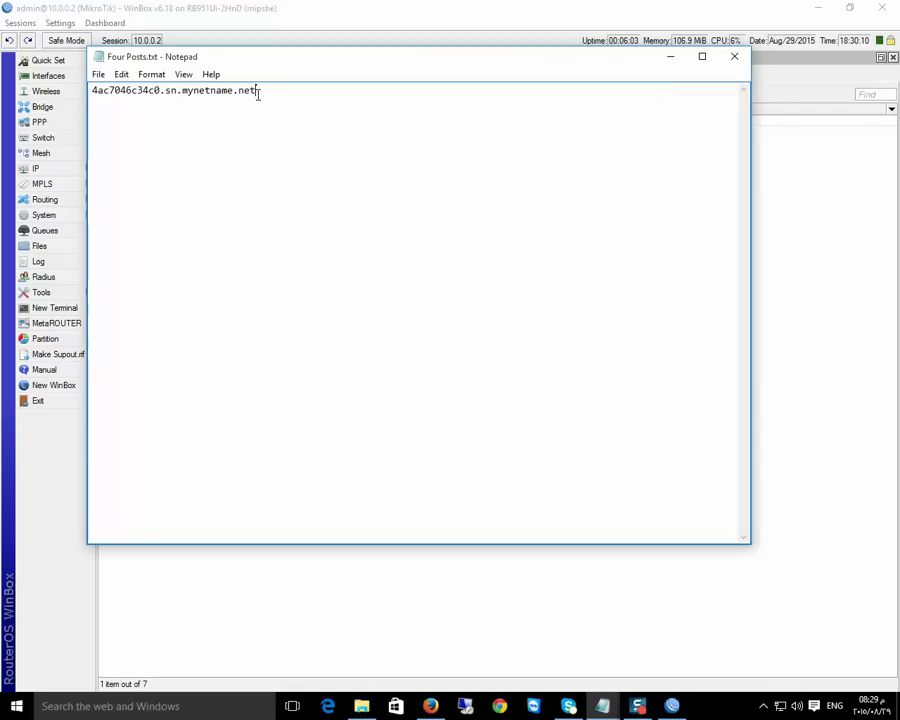
drag(258, 91, 90, 91)
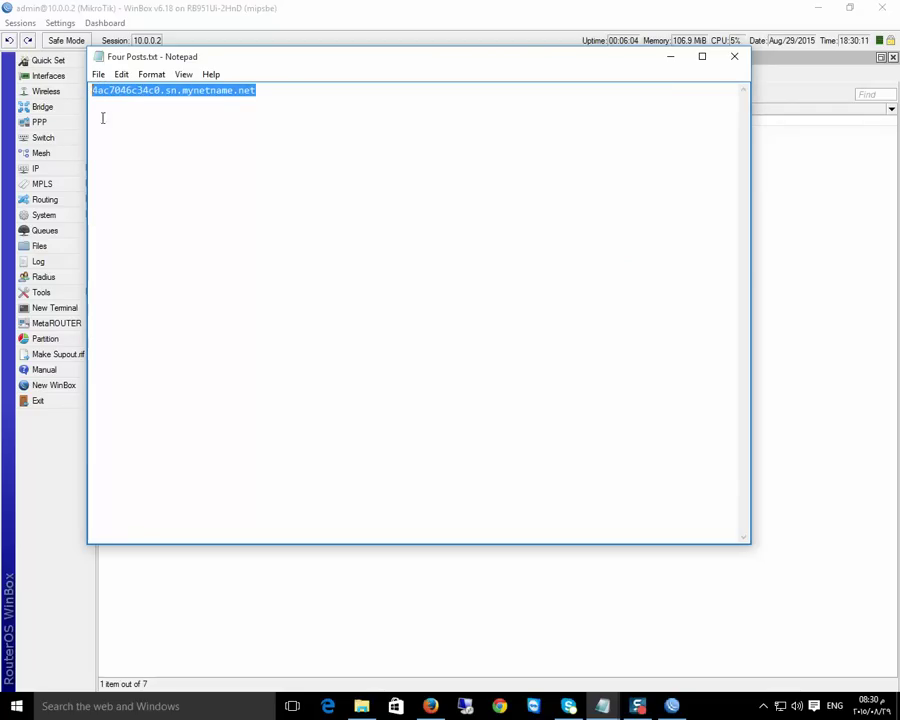
right_click(193, 97)
click(226, 134)
Load the DDNS hostname in a new Firefox tab, reach the Home Gateway login page, then close it
click(430, 706)
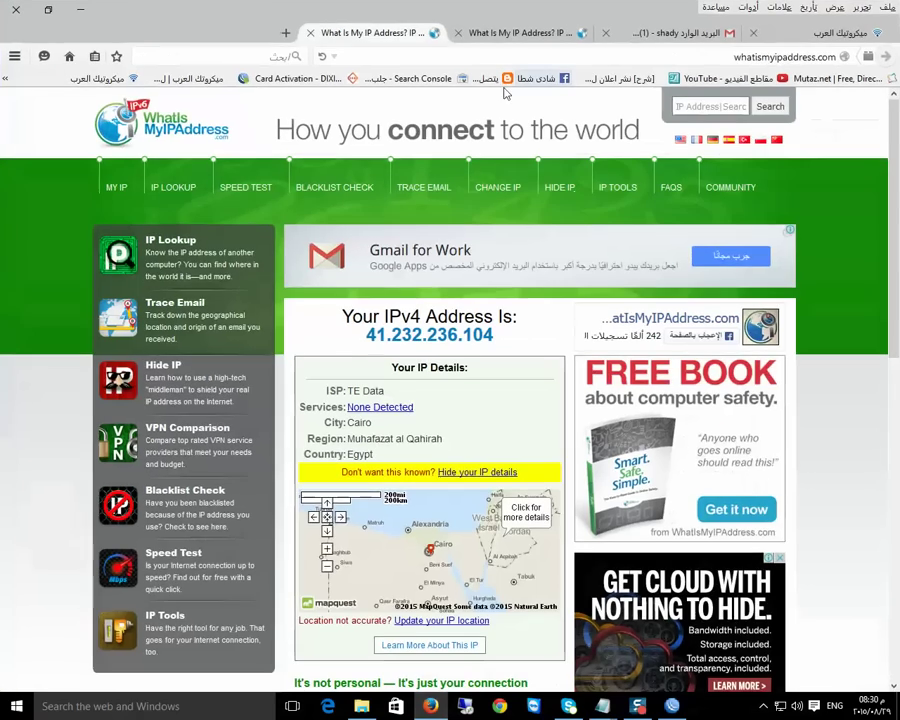
click(286, 33)
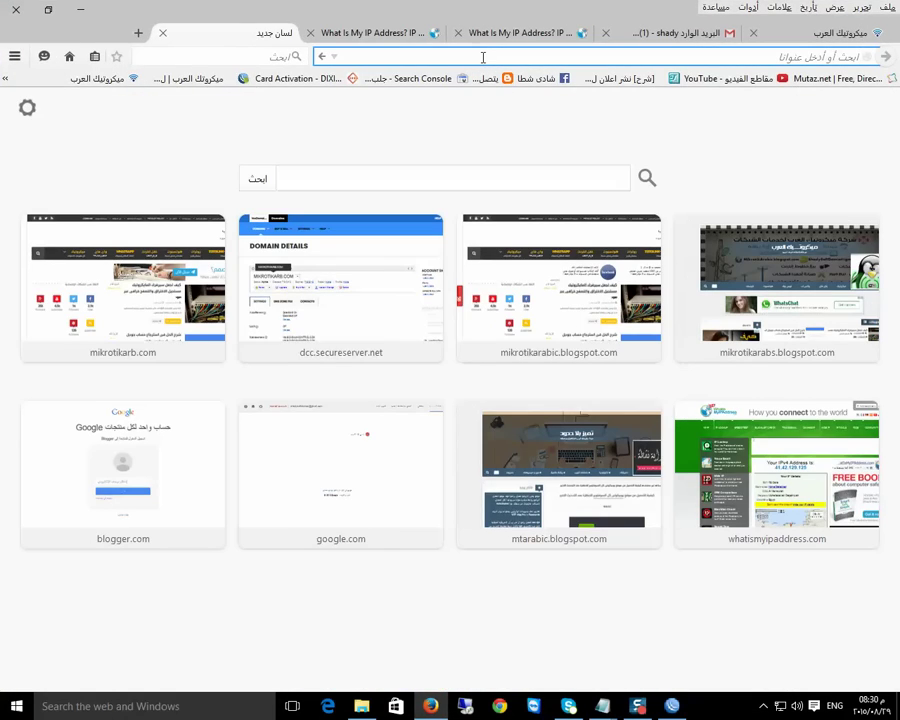
key(ctrl+v)
key(Return)
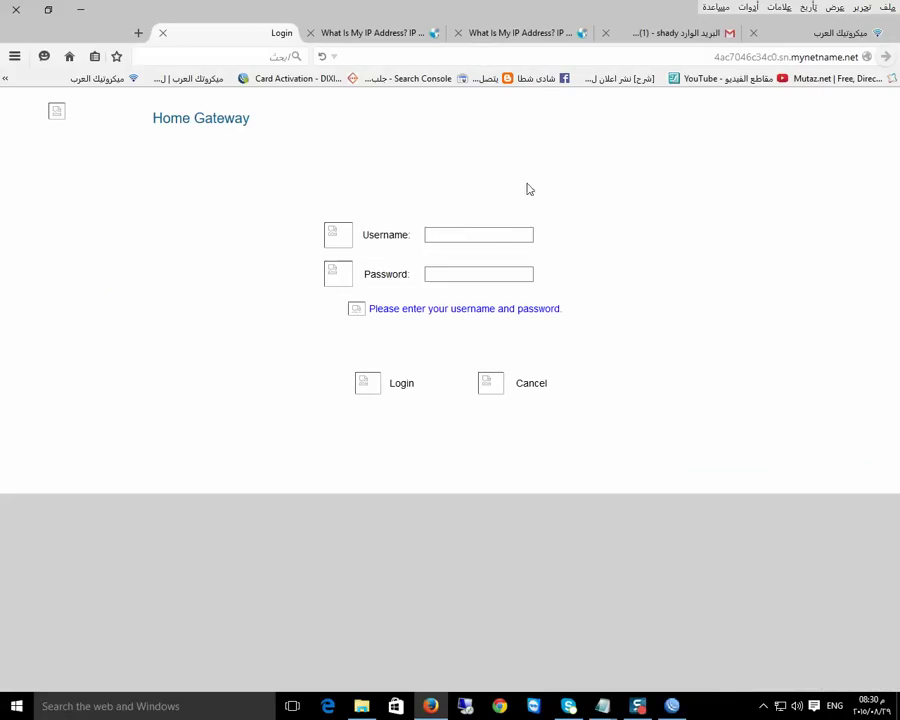
click(163, 33)
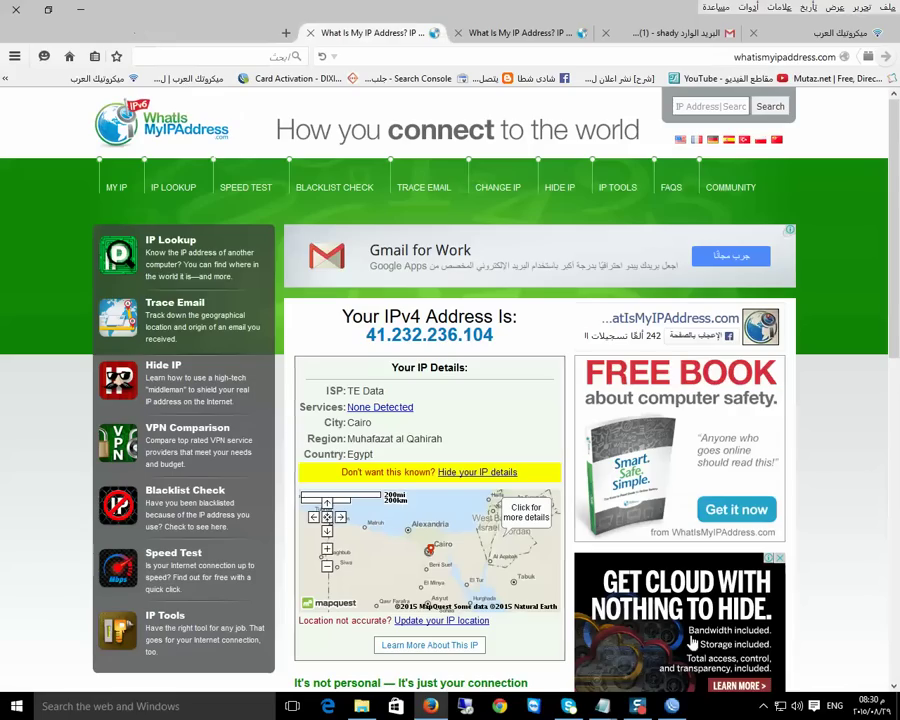
Start a second WinBox login window from the taskbar jump list
click(673, 706)
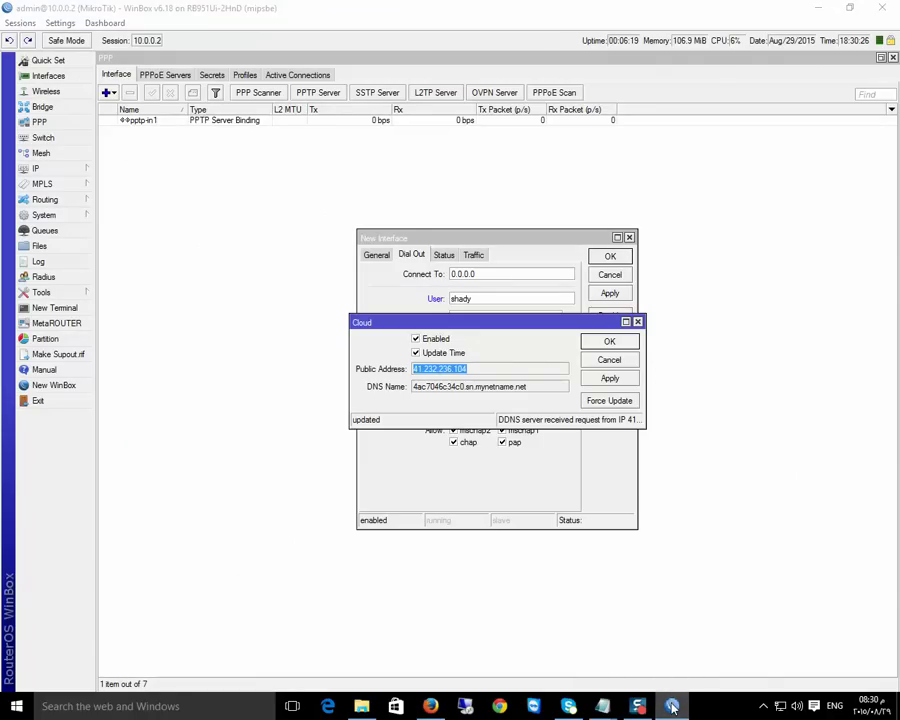
right_click(673, 706)
click(634, 631)
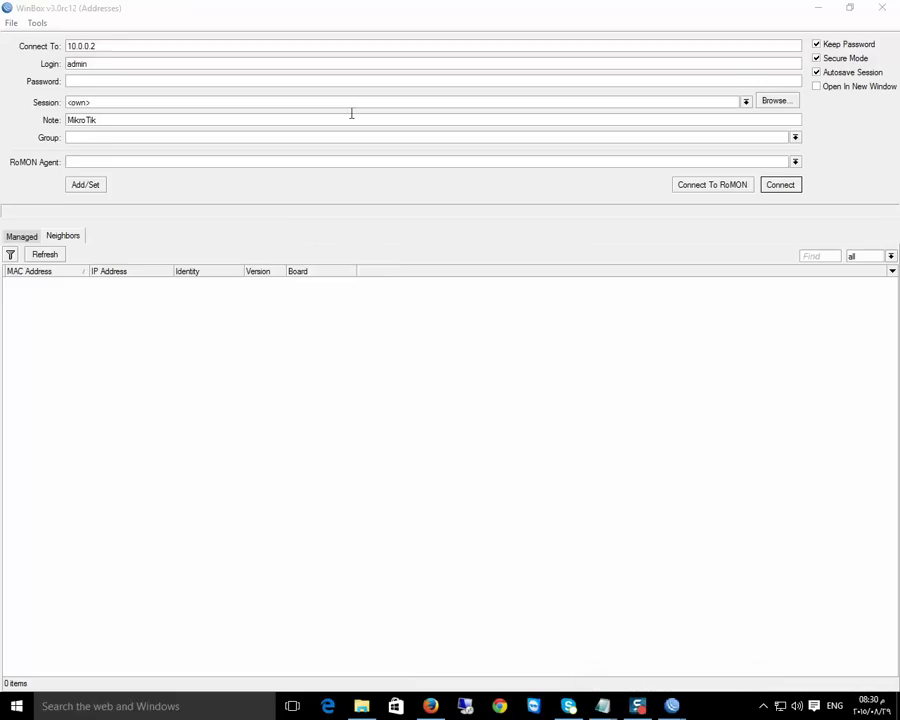
Try connecting to 4ac7046c34c0.sn.mynetname.net, then log in to the 10.0.0.2 neighbor after the error
click(134, 45)
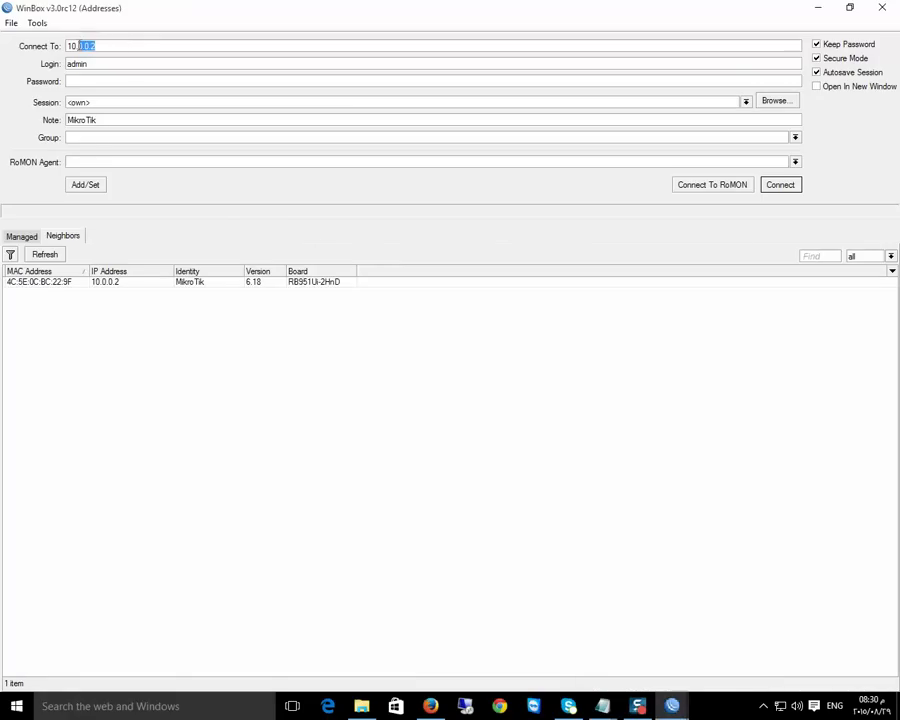
right_click(76, 47)
click(122, 86)
click(784, 189)
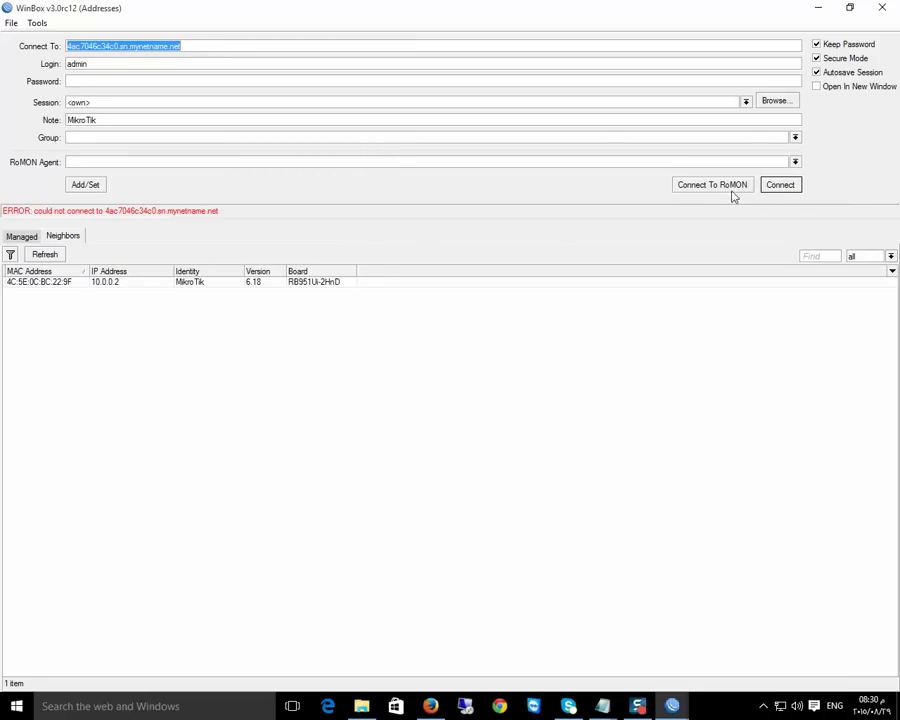
click(108, 283)
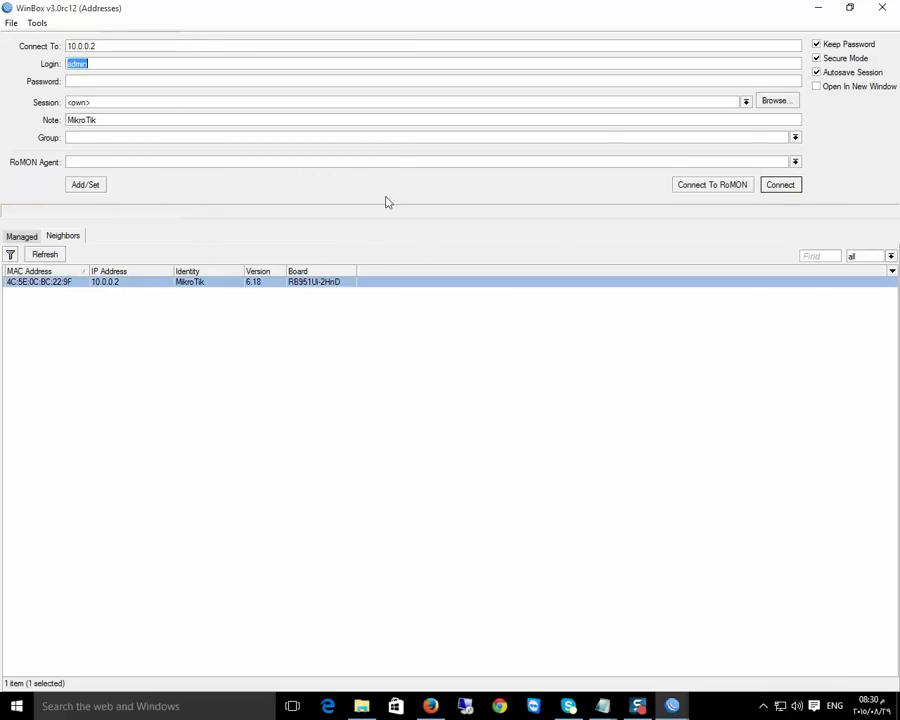
click(765, 186)
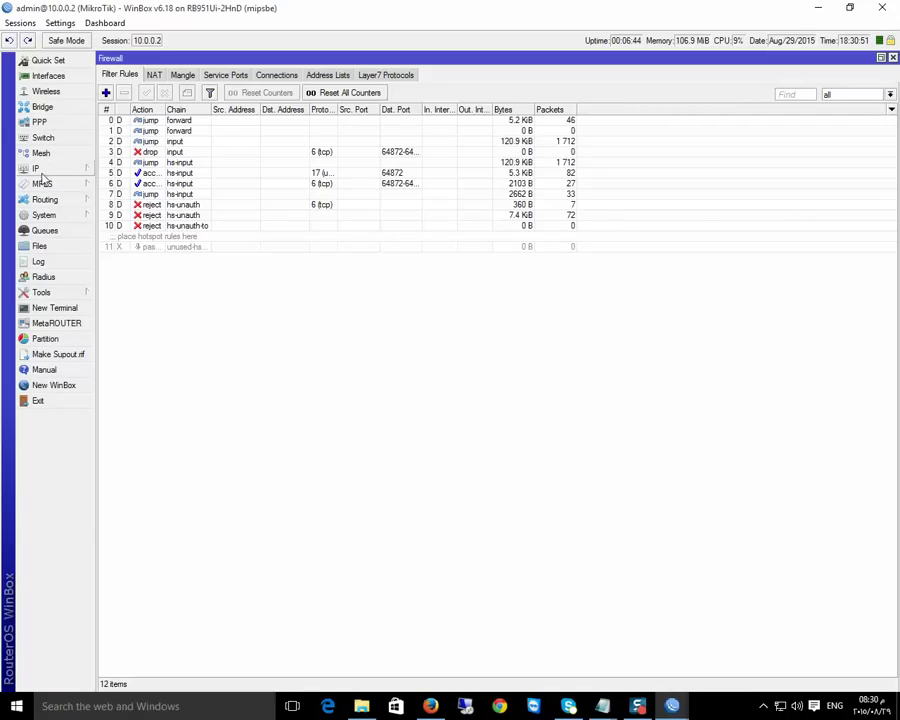
click(50, 168)
click(120, 219)
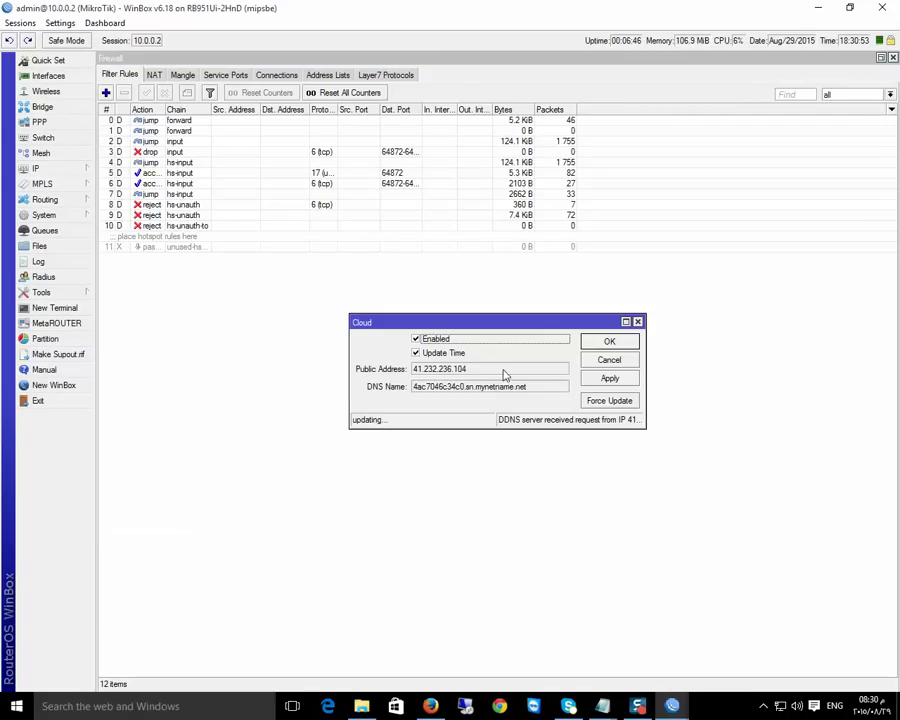
drag(480, 370, 409, 370)
right_click(423, 373)
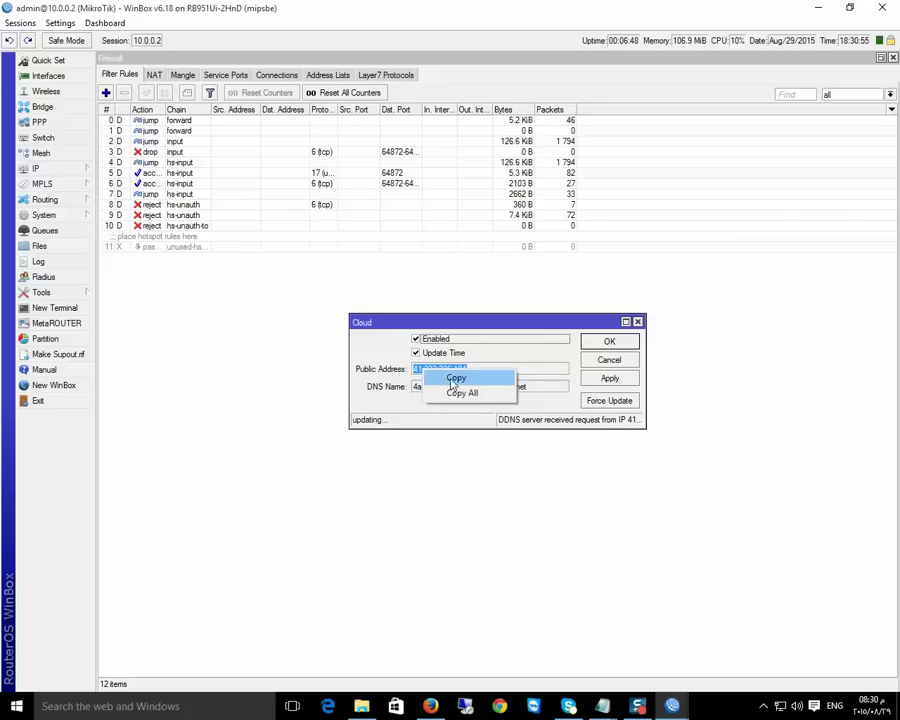
click(454, 374)
right_click(785, 707)
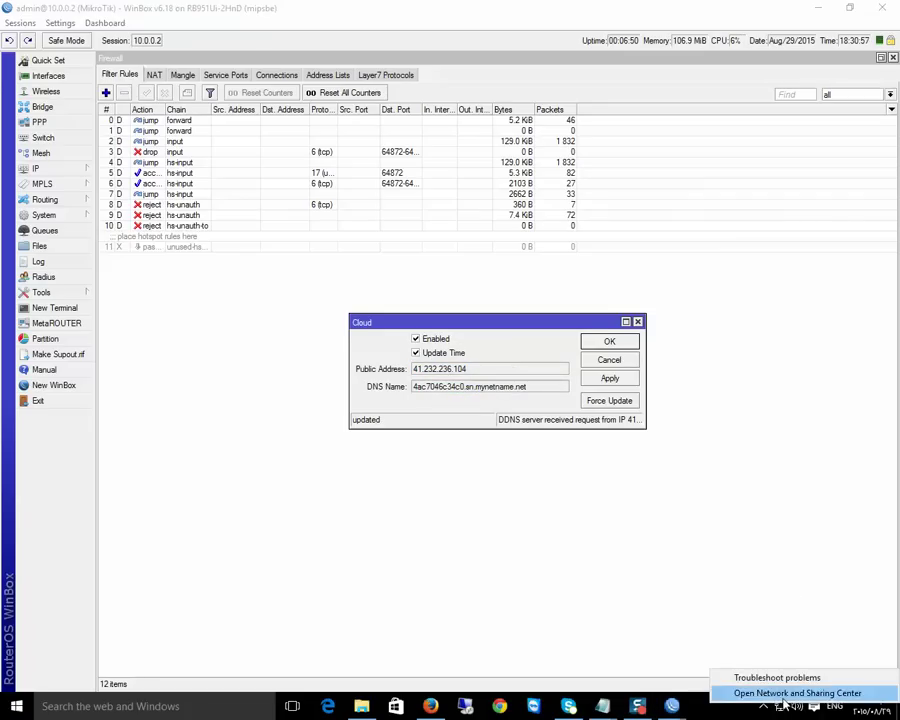
click(795, 689)
Glance at the network adapters list, then start a new Connect to a workplace connection
click(112, 126)
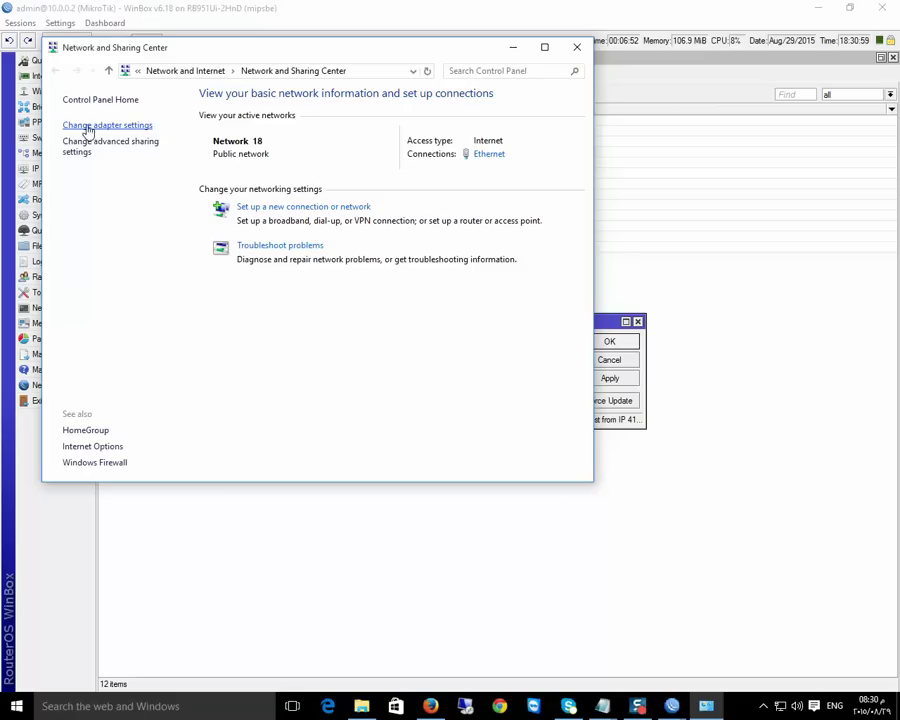
click(596, 67)
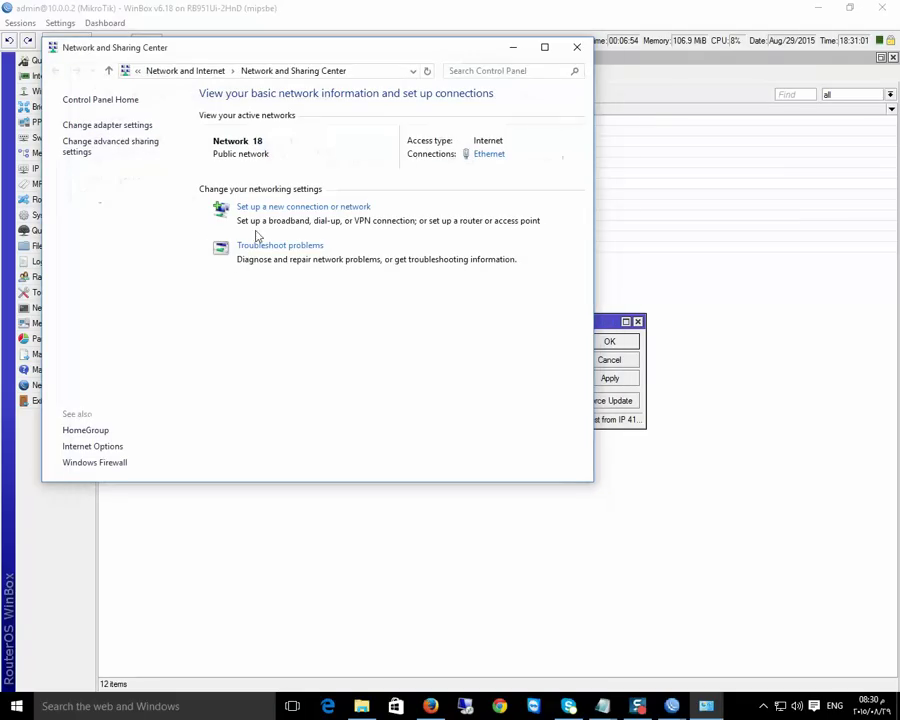
click(290, 206)
click(330, 368)
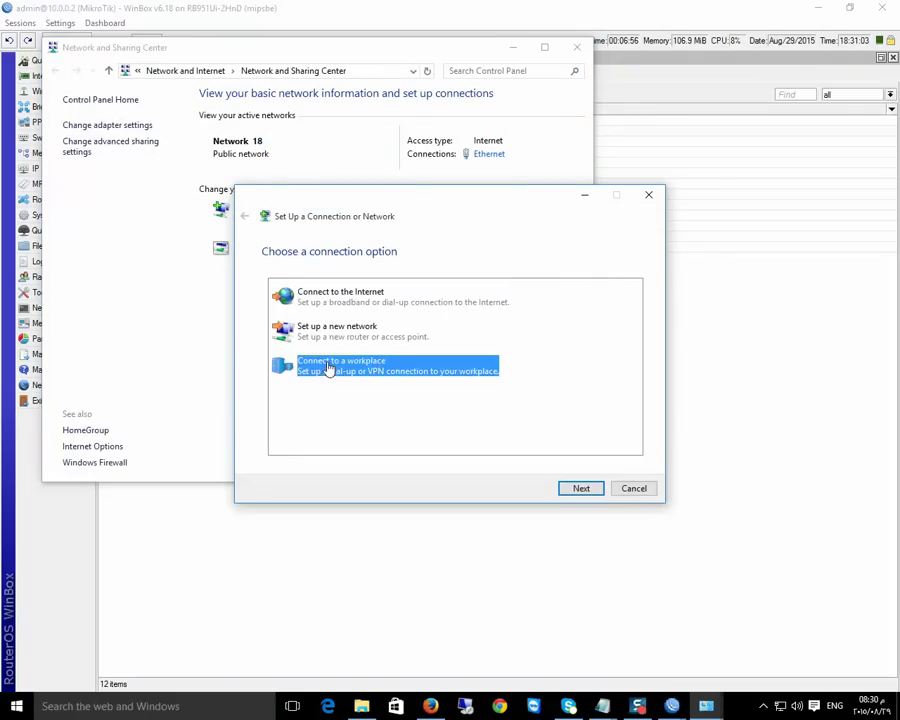
click(581, 488)
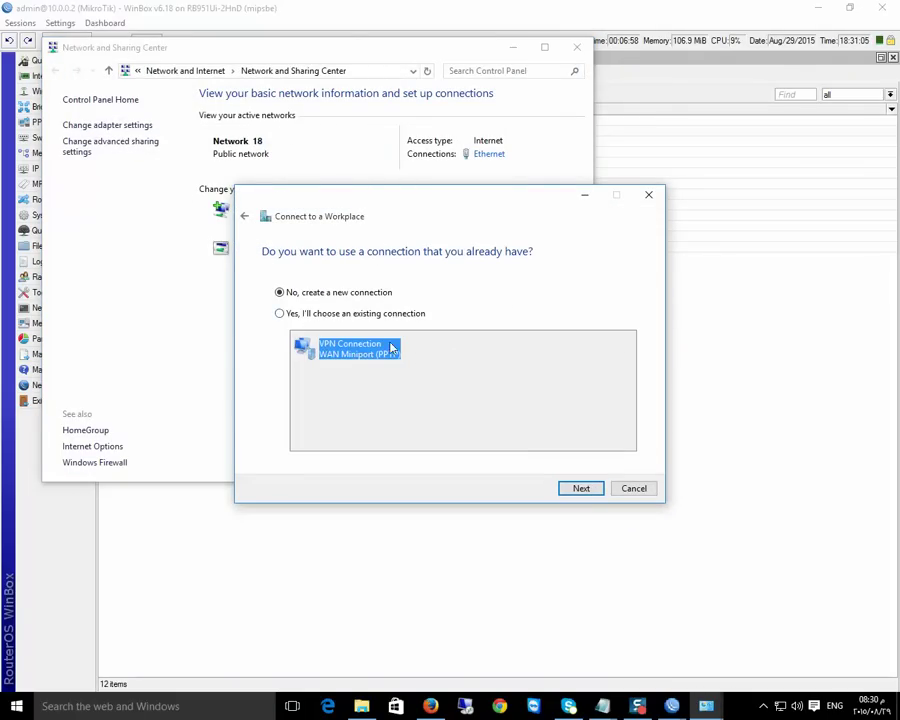
click(581, 488)
click(376, 293)
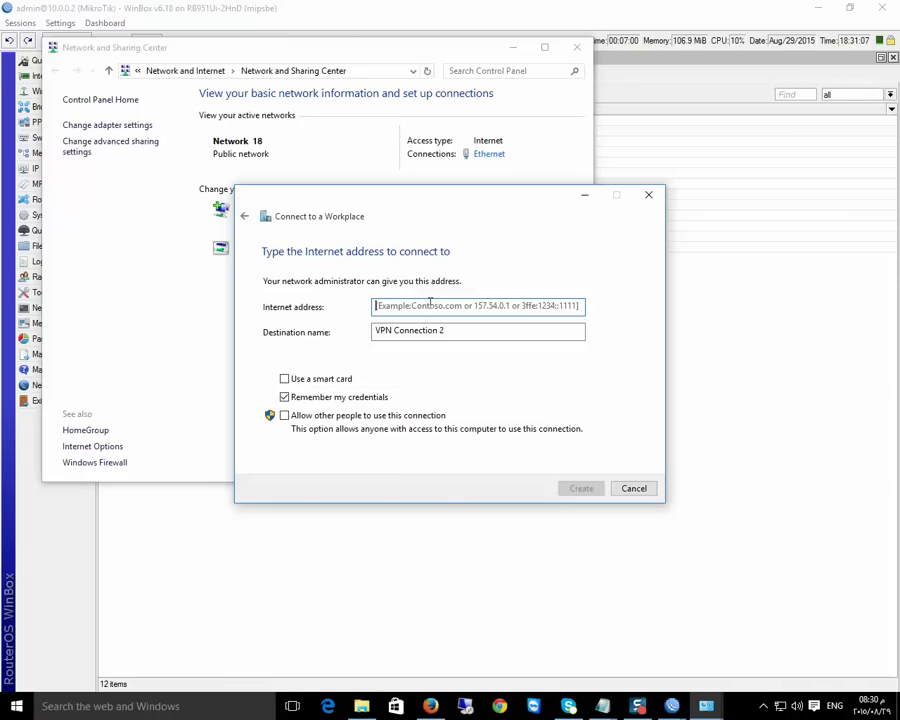
right_click(421, 305)
click(460, 368)
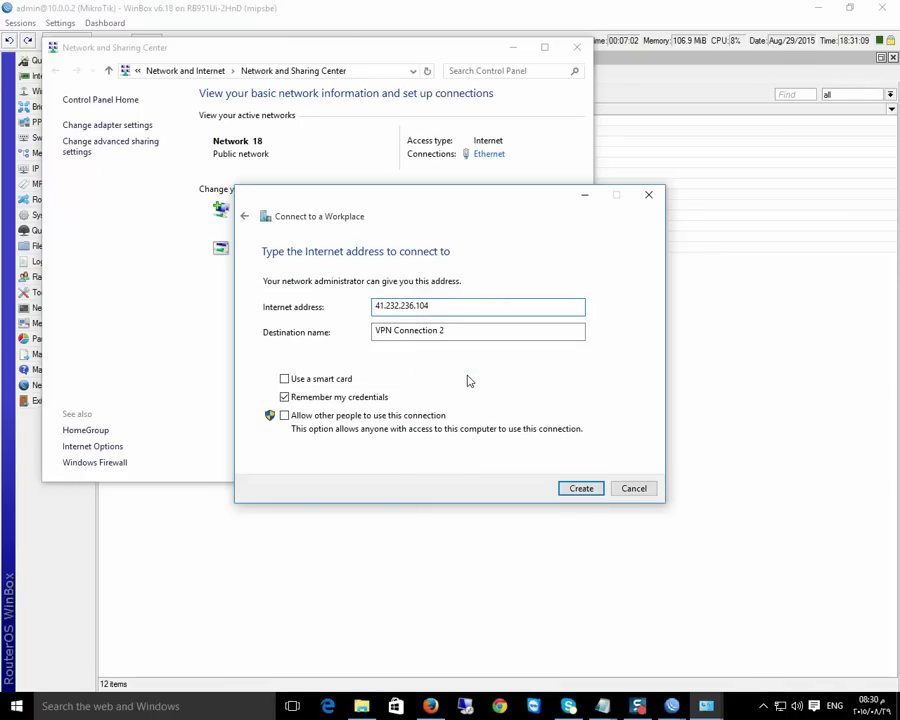
Cancel the VPN wizard and close Network and Sharing Center and the WinBox Cloud window
click(648, 196)
click(577, 48)
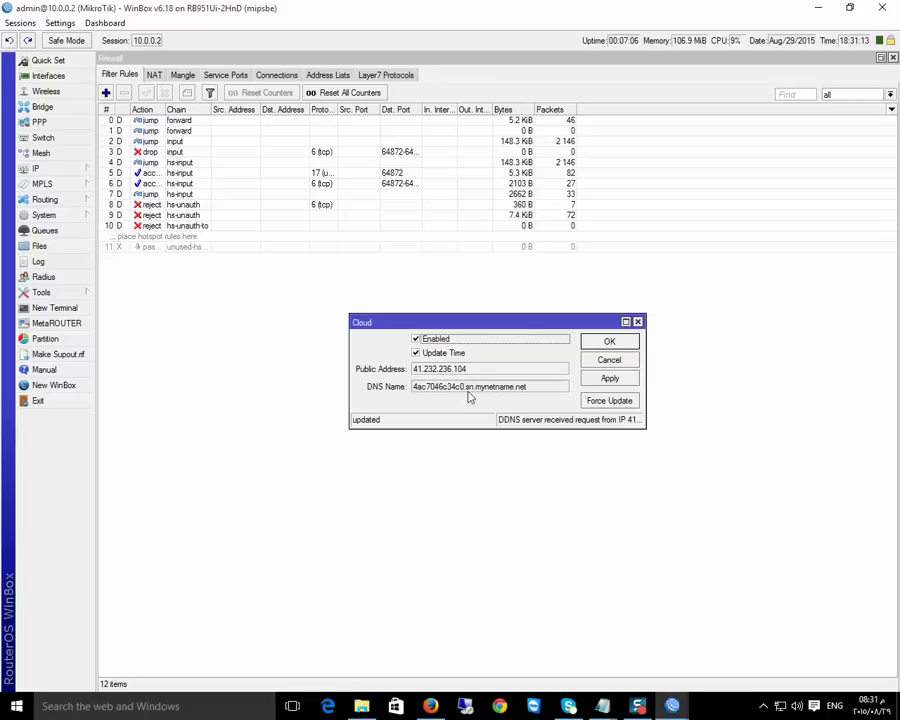
click(637, 323)
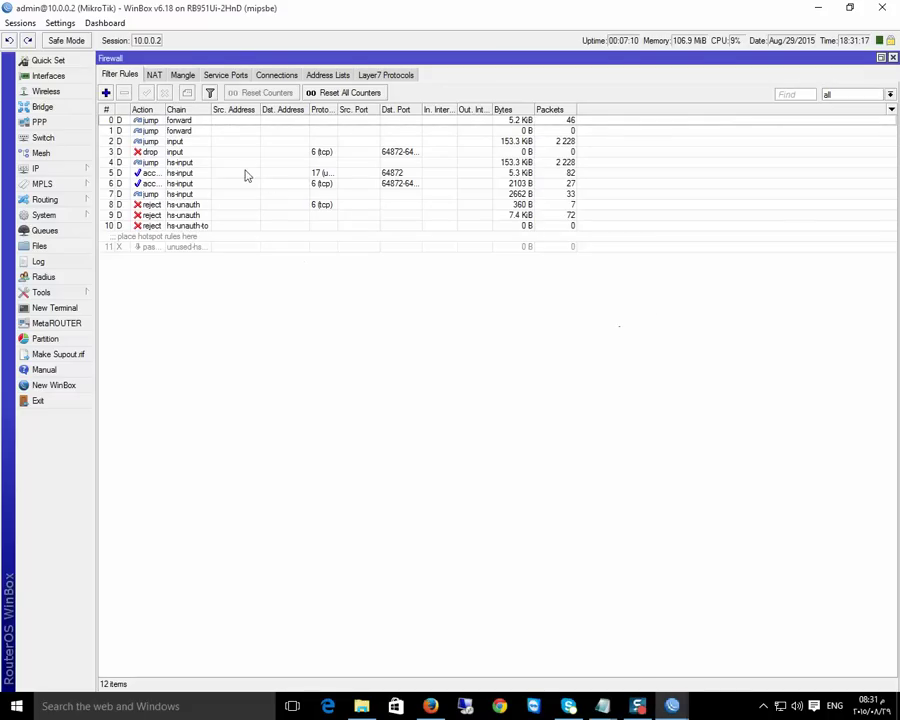
right_click(780, 704)
click(781, 694)
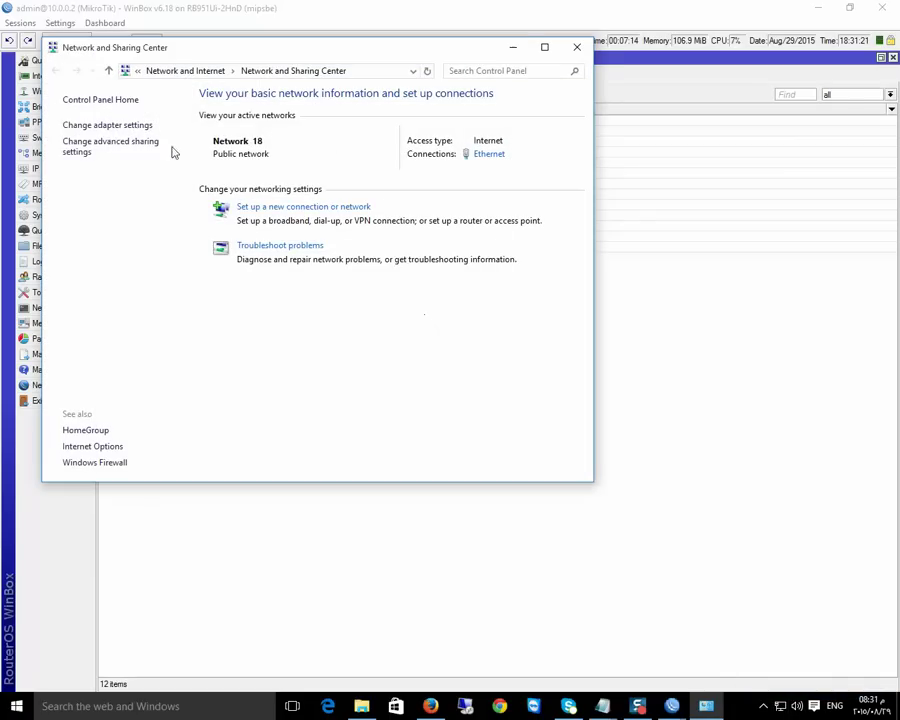
click(107, 125)
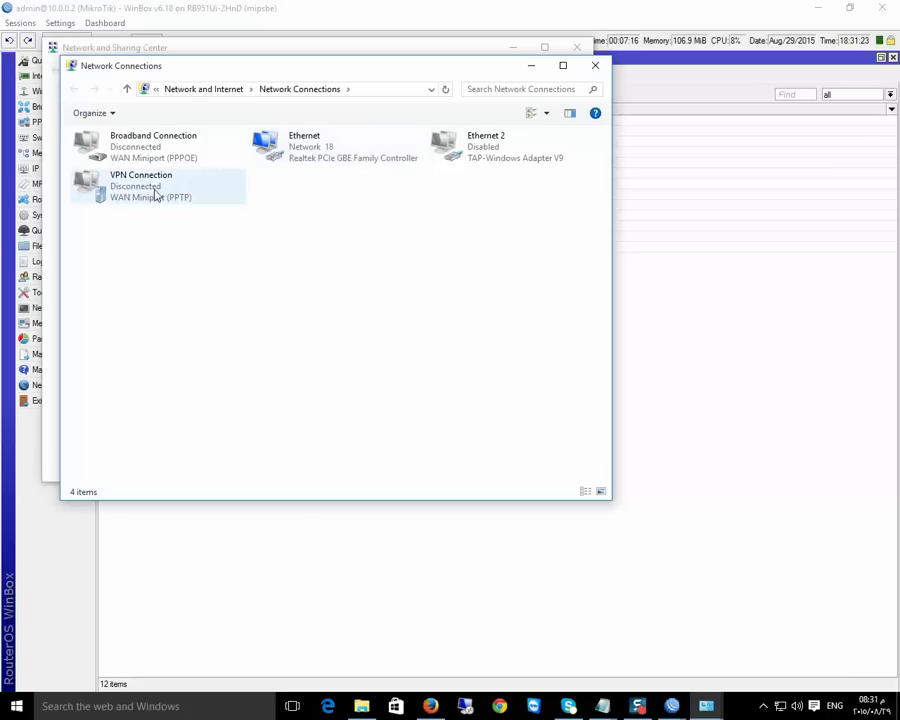
right_click(120, 197)
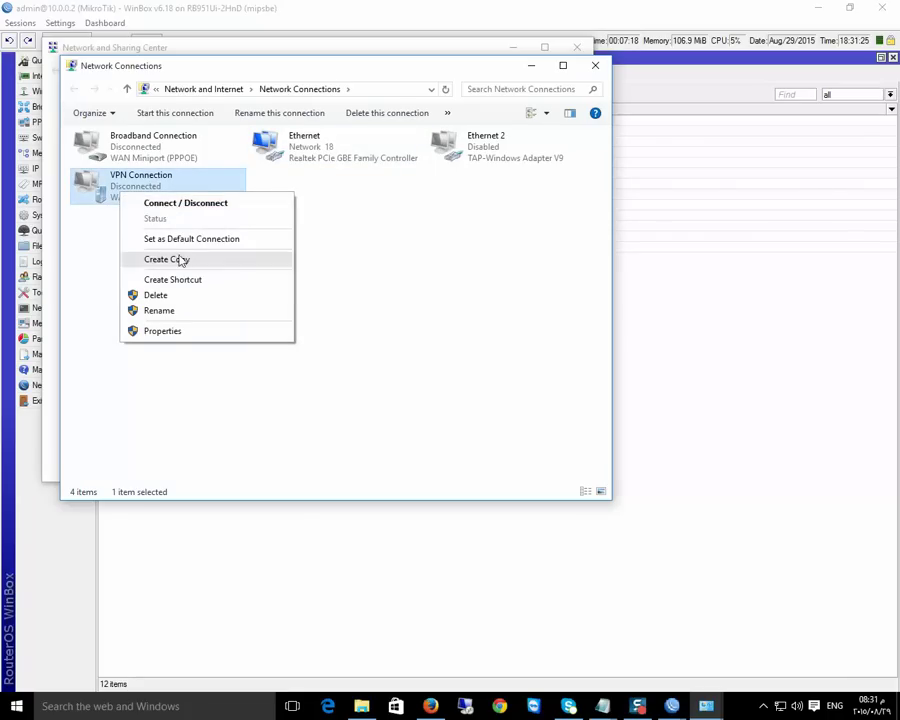
click(183, 334)
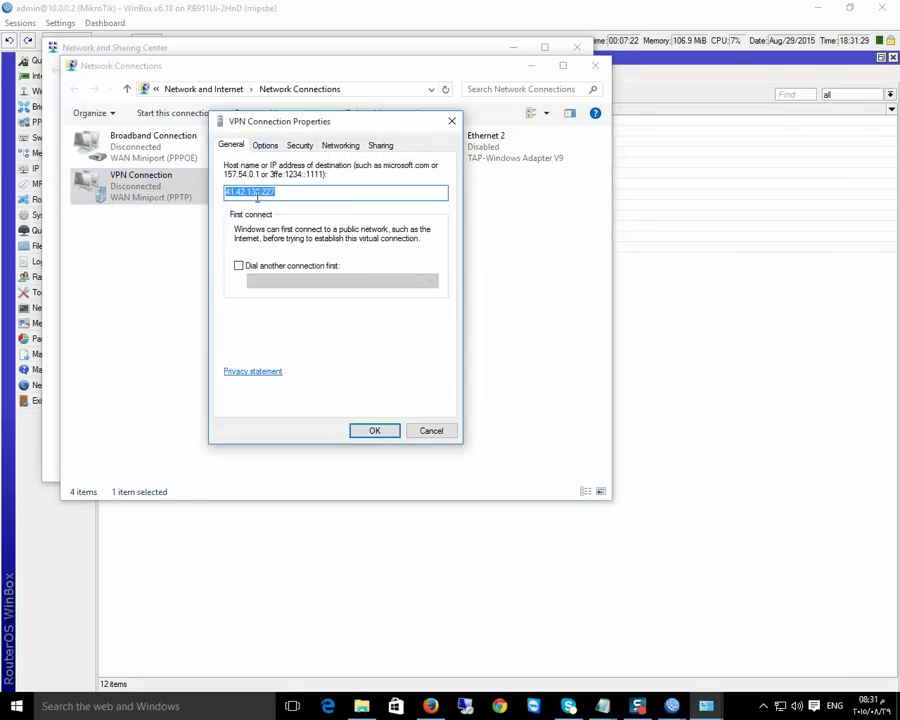
right_click(258, 197)
click(290, 238)
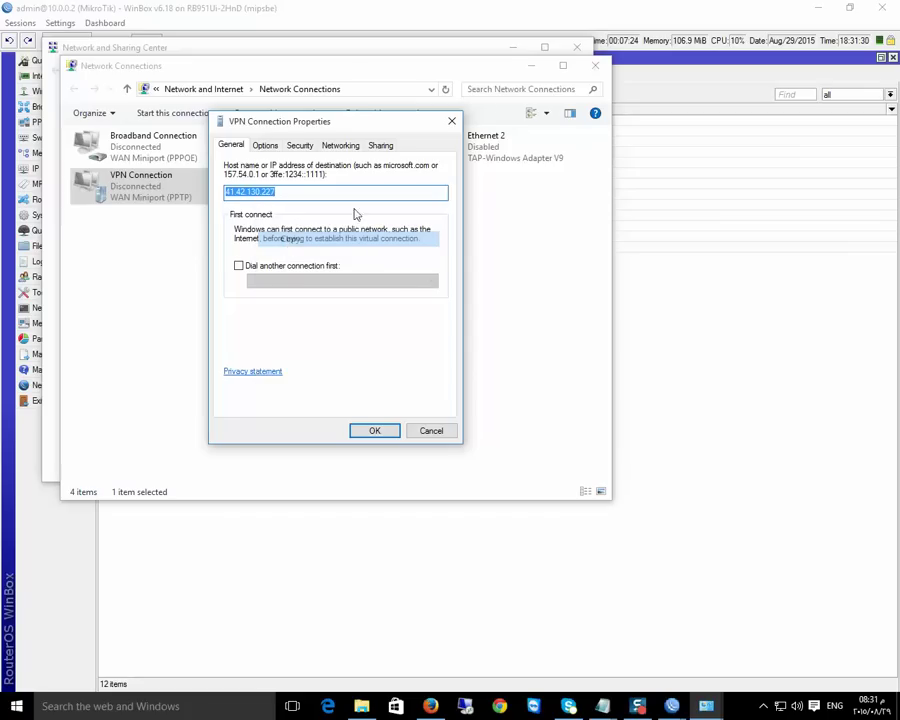
click(451, 121)
click(592, 65)
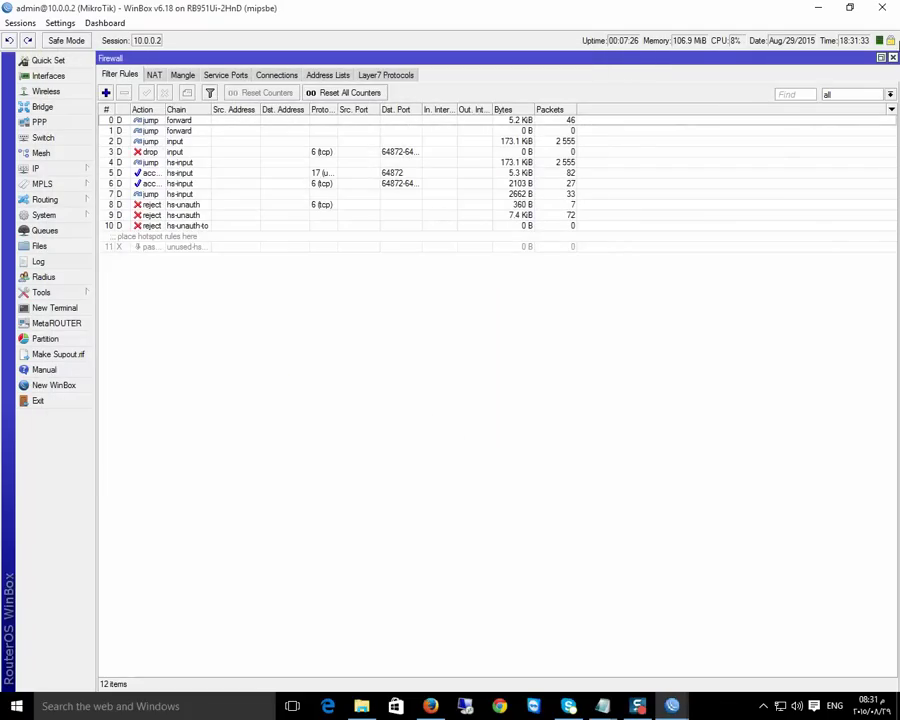
Close the open windows and add PPTP client pptp-out1 dialing 41.42.130.227 with user and password
click(893, 58)
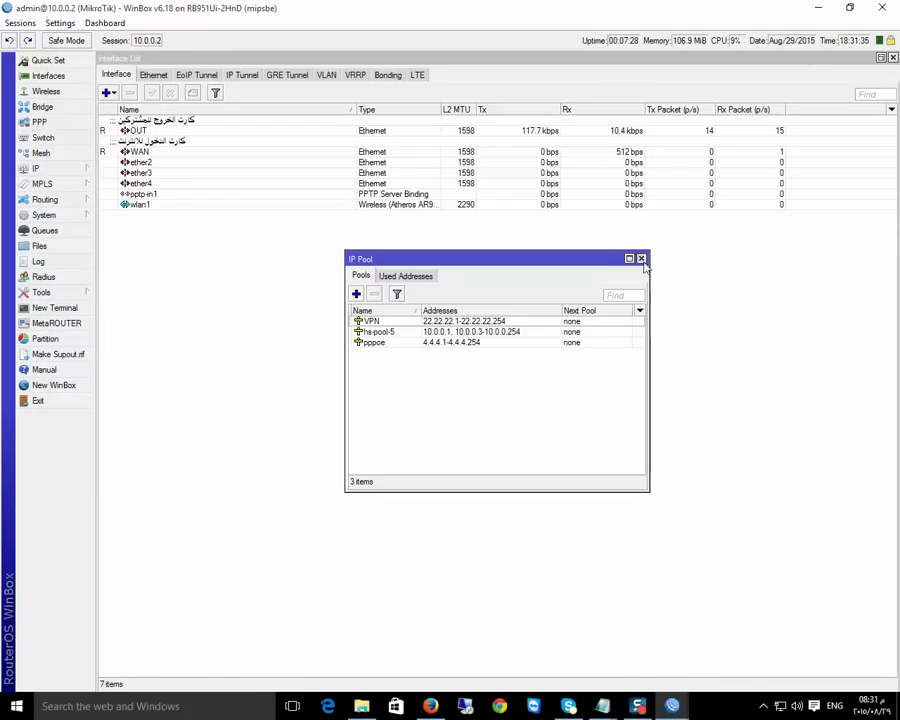
click(640, 257)
click(893, 58)
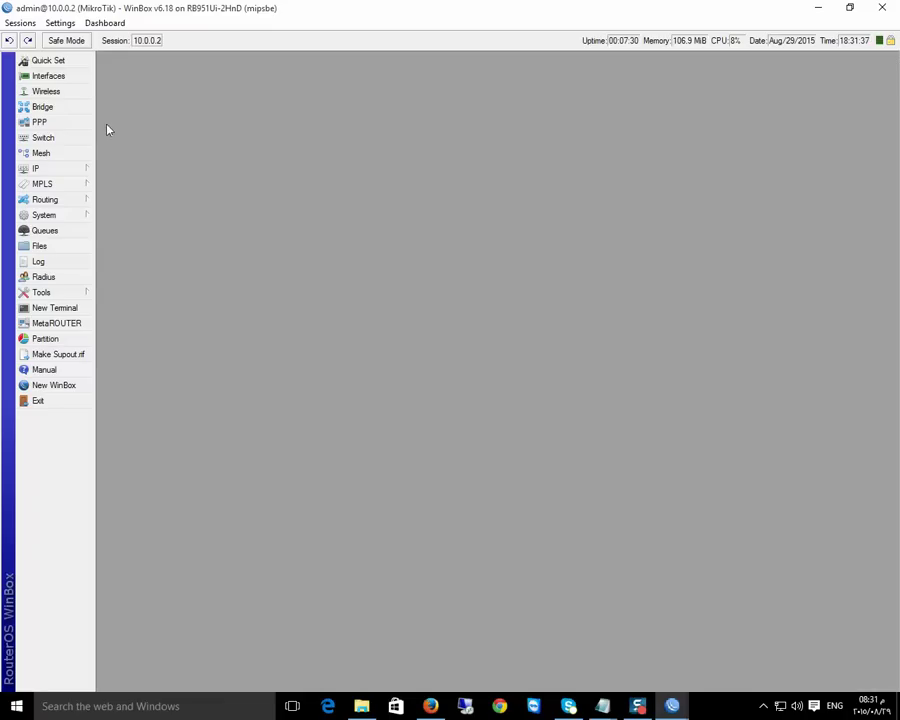
click(40, 122)
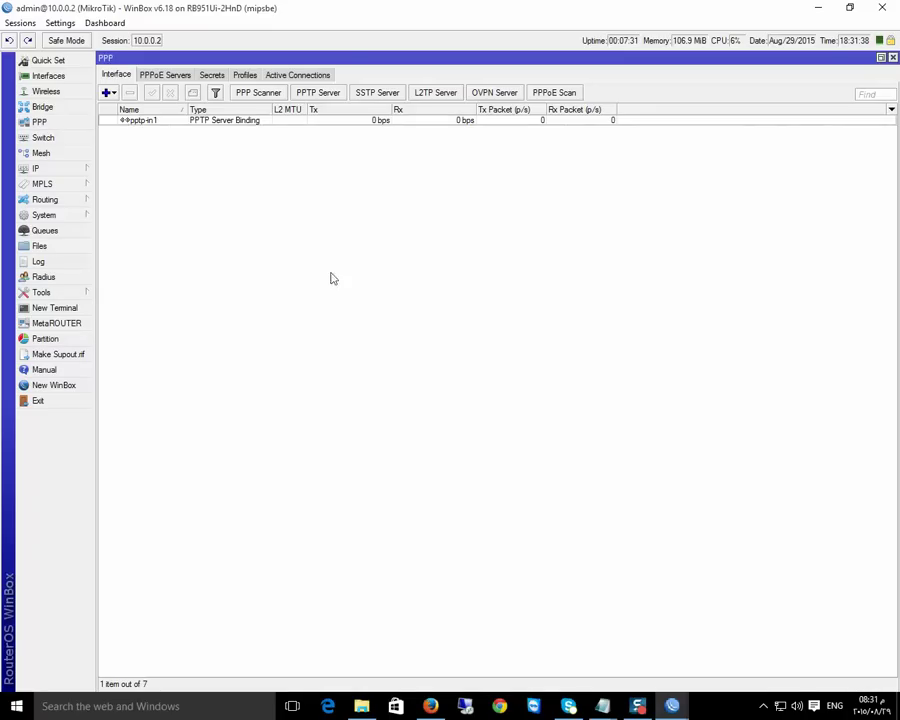
click(107, 92)
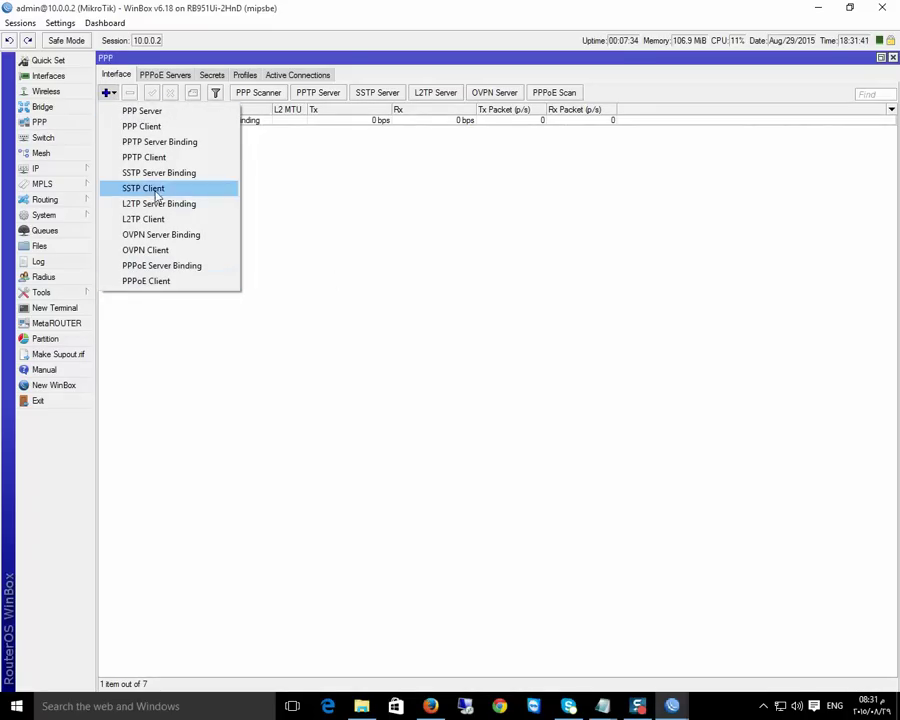
click(146, 159)
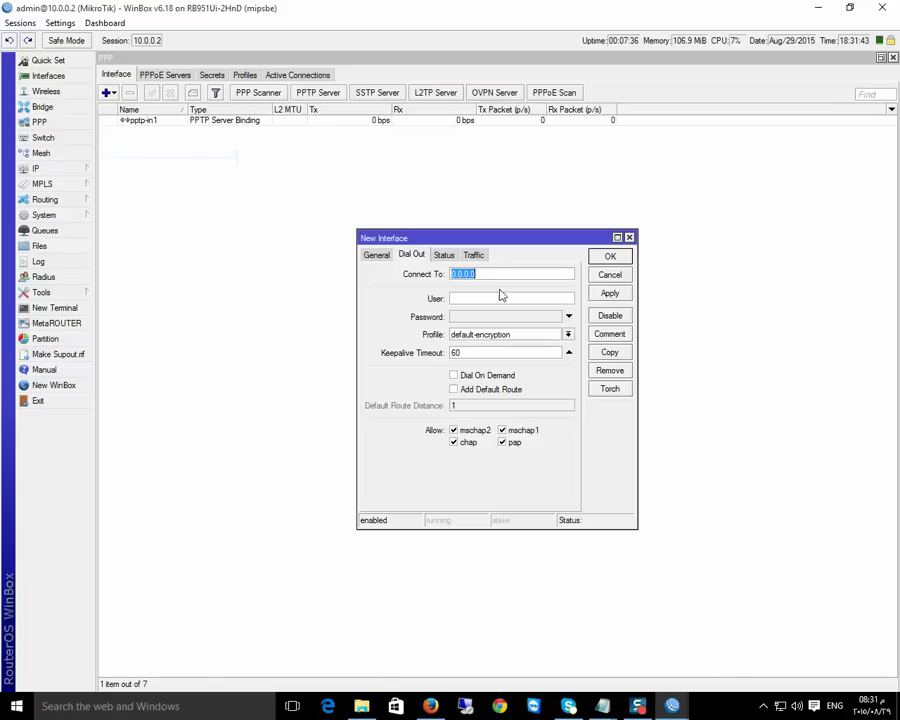
key(ctrl+v)
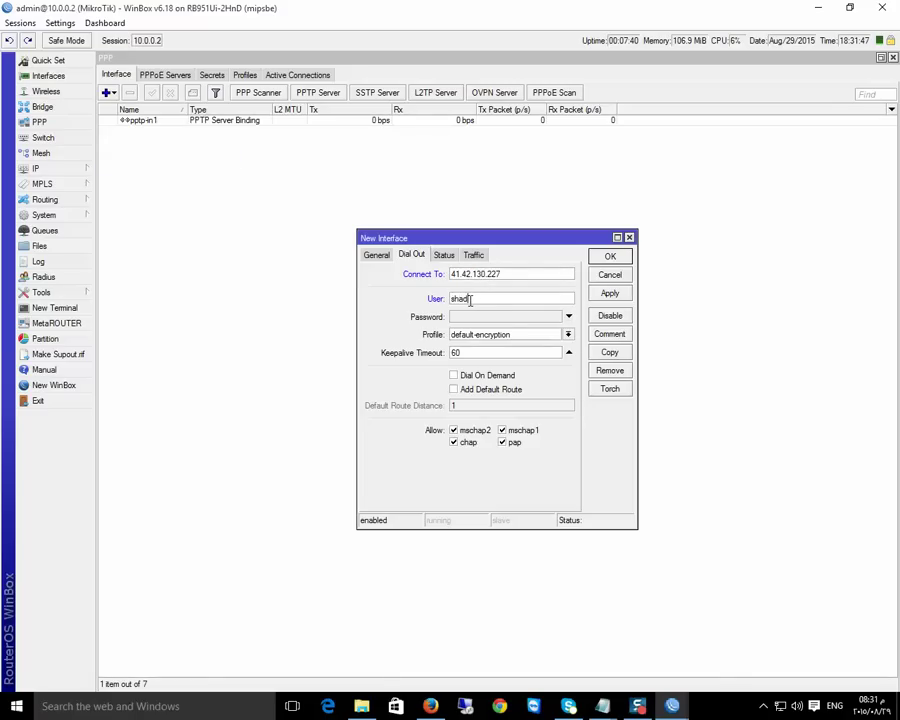
click(470, 317)
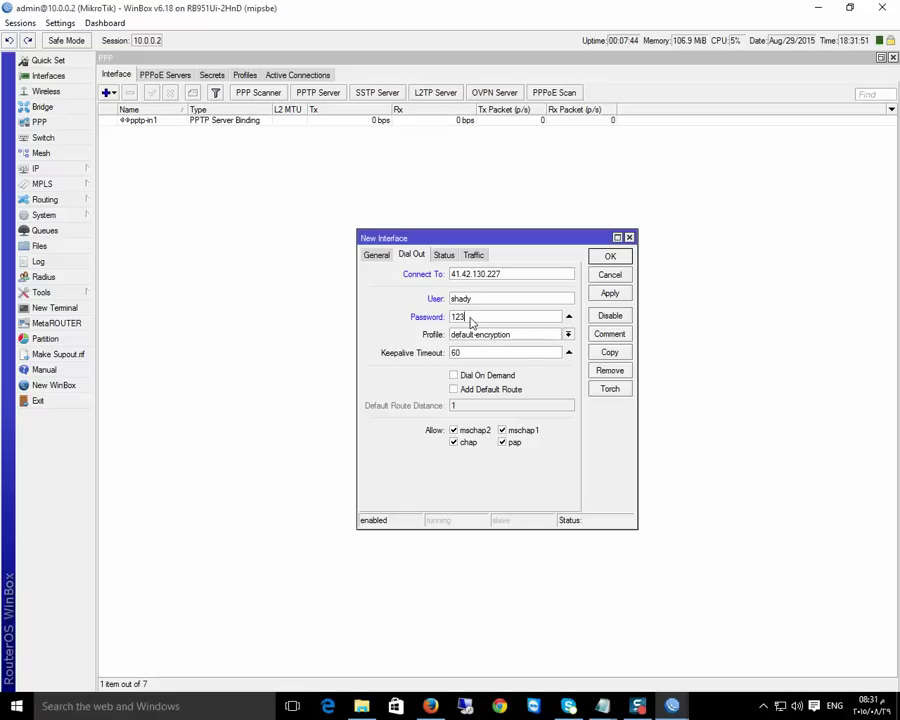
click(610, 293)
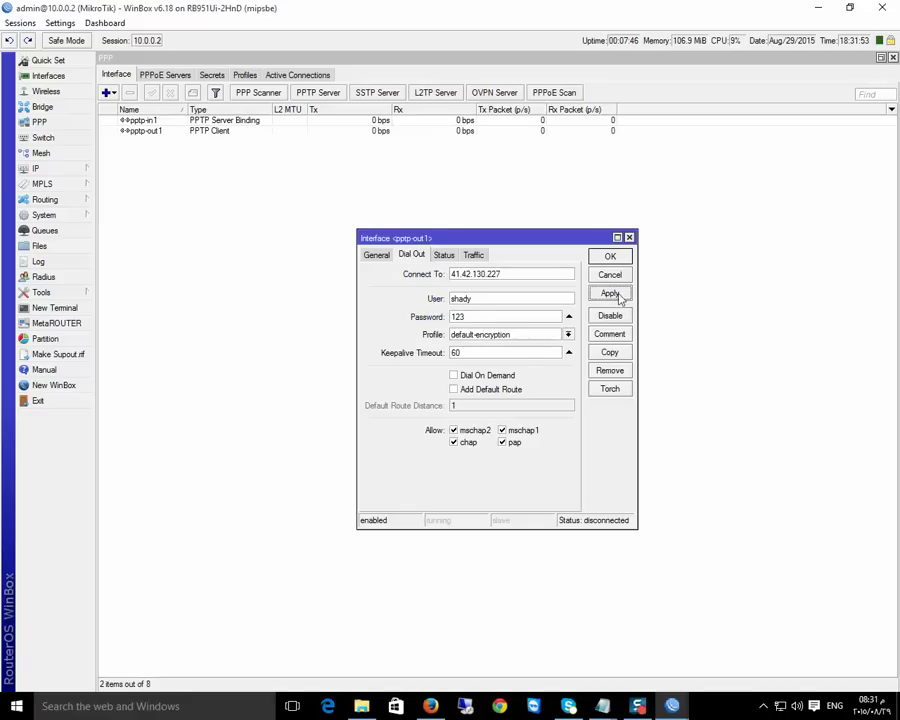
Confirm pptp-out1 is connected with local address 1.1.1.252 and remote 1.1.1.1, then close it
click(376, 256)
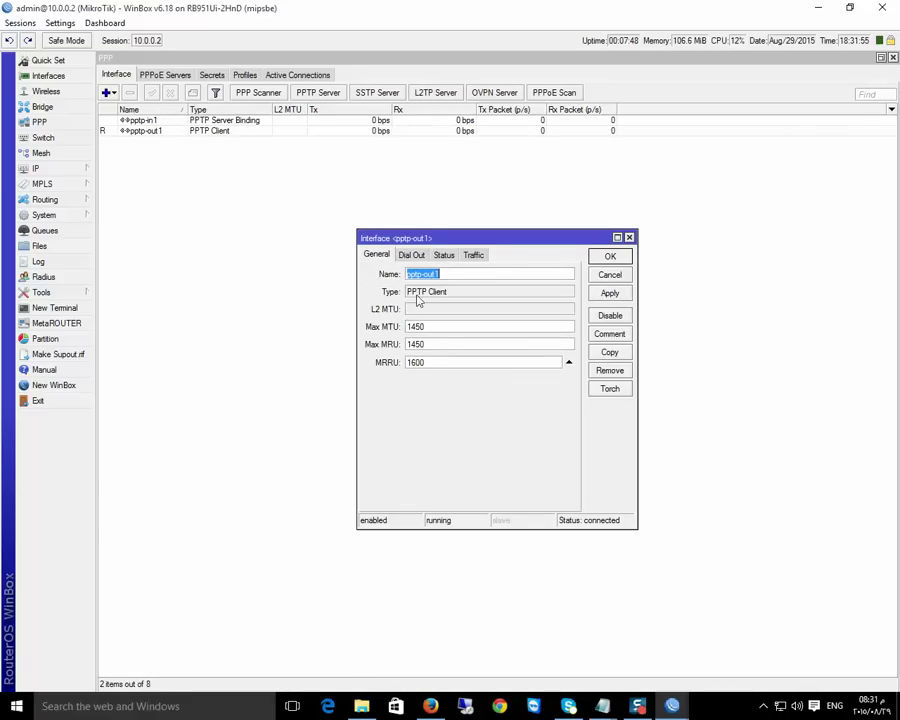
click(443, 258)
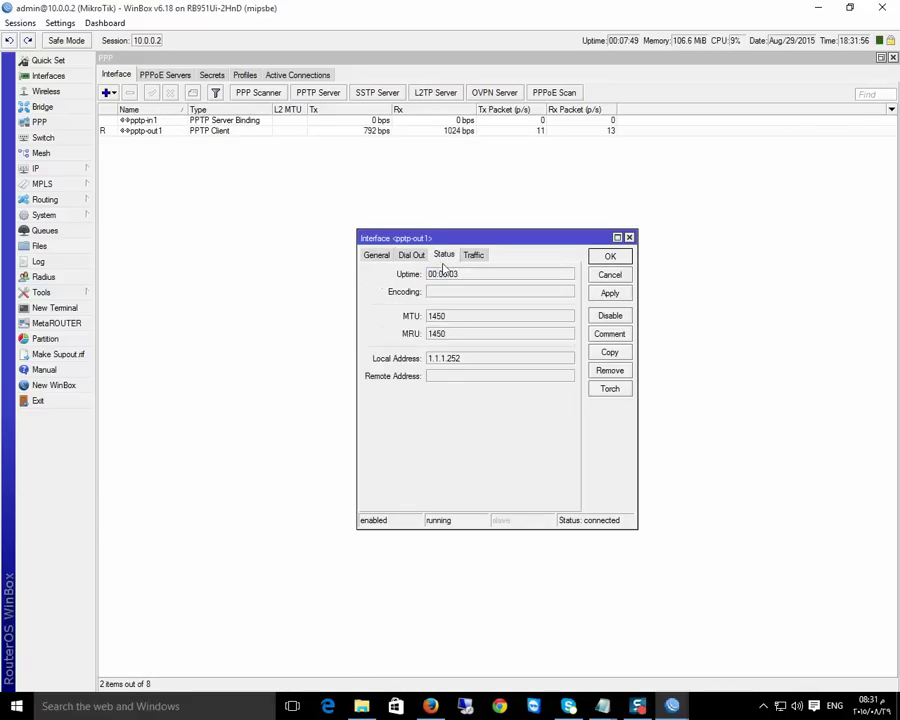
click(466, 358)
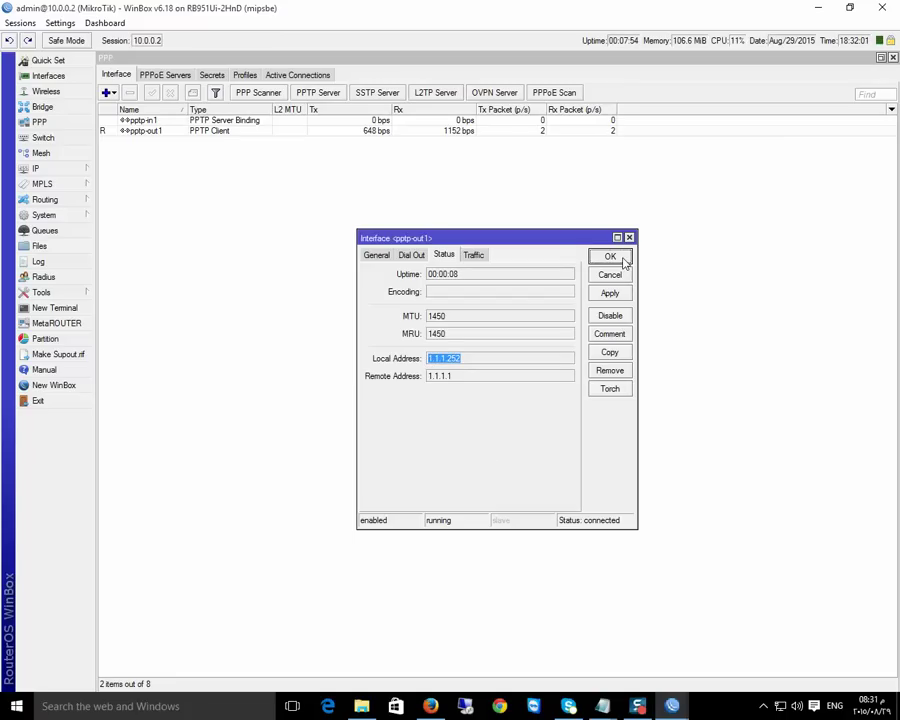
double_click(448, 380)
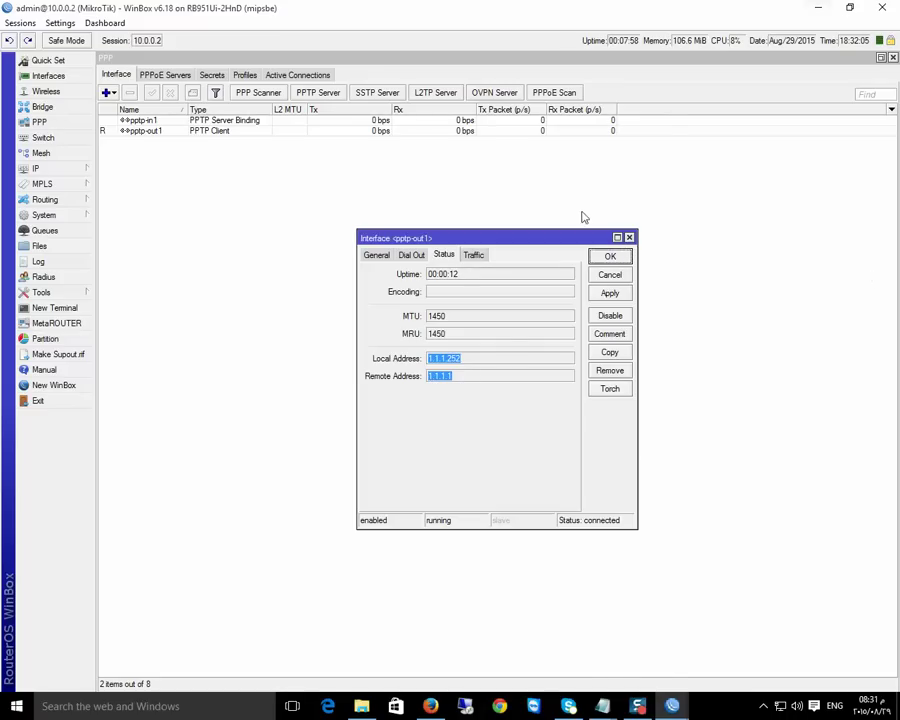
click(610, 256)
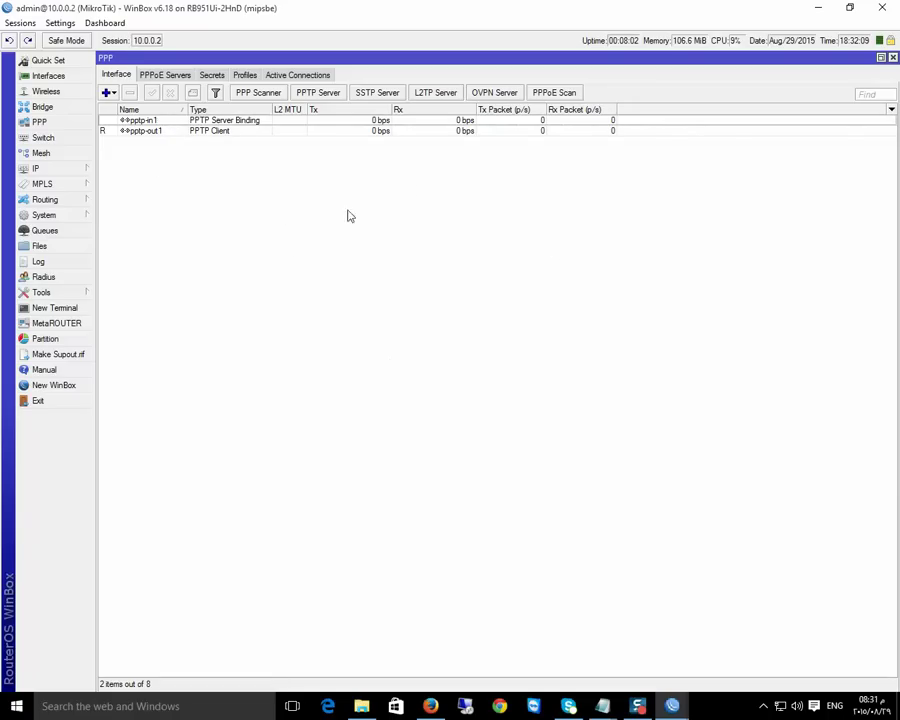
Reload the Firefox IP-lookup tabs to show public IP 41.232.236.104, then return to WinBox
click(430, 706)
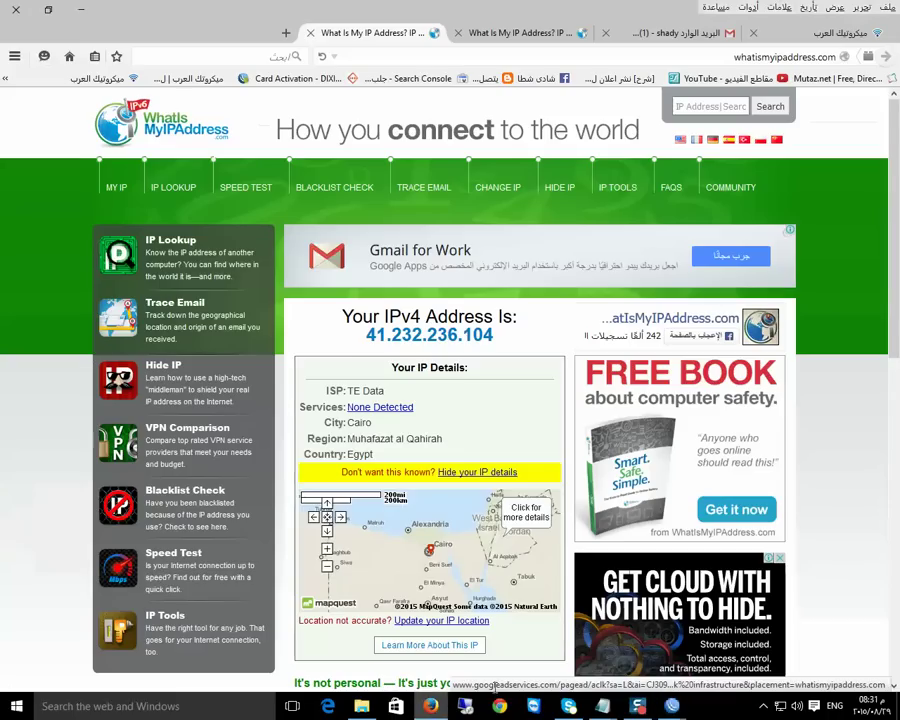
click(520, 36)
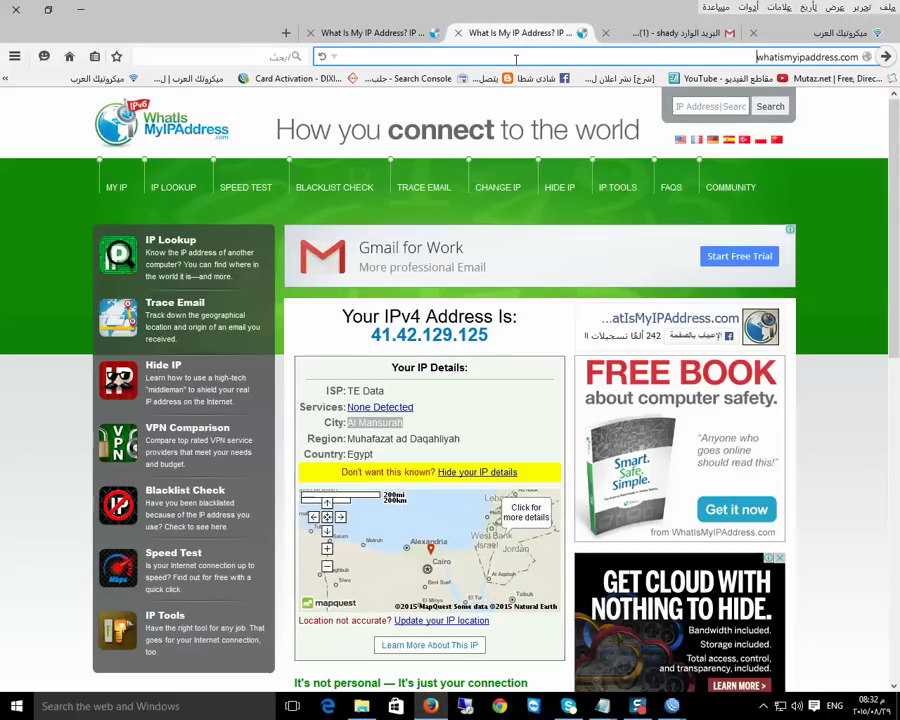
key(Return)
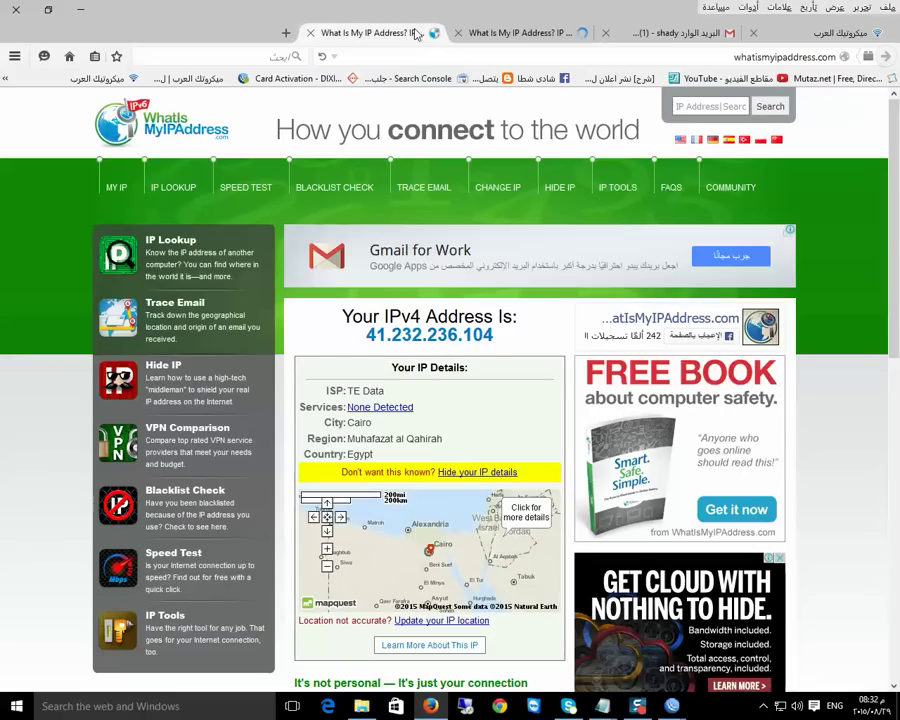
click(378, 33)
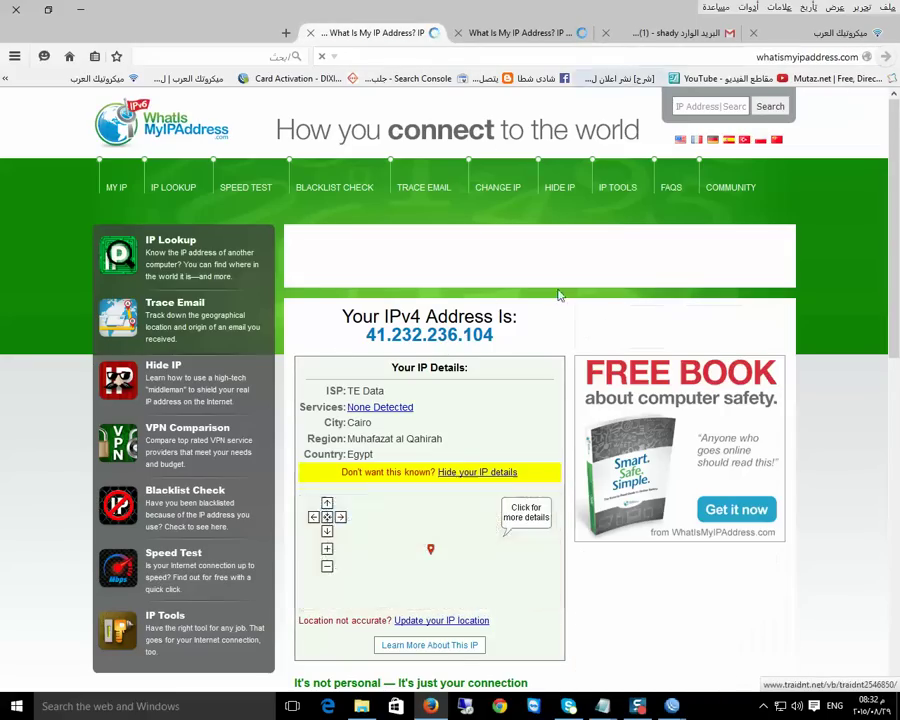
mouse_move(673, 706)
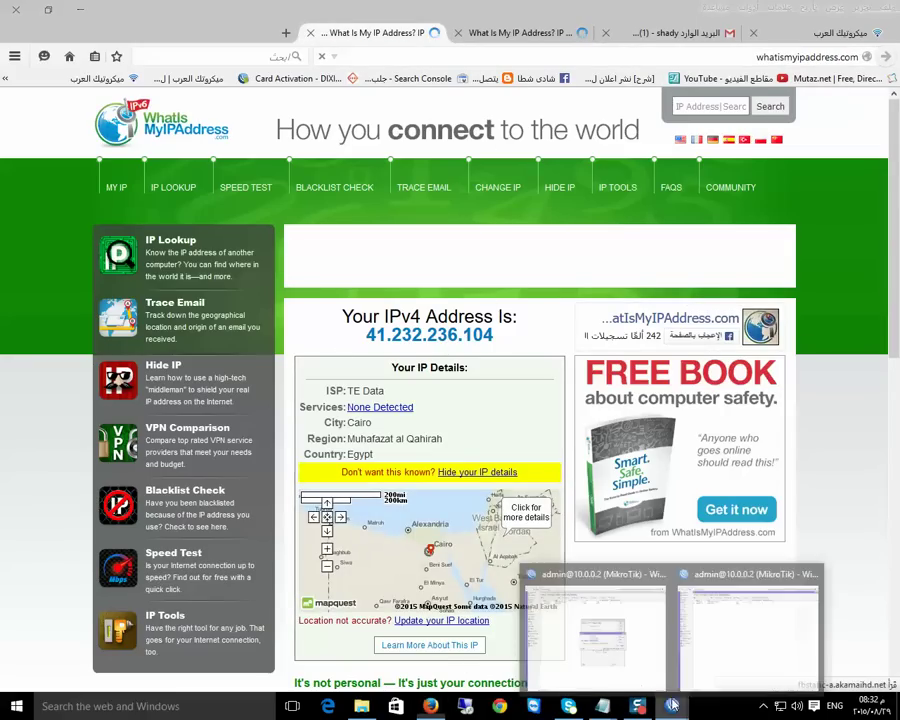
click(747, 645)
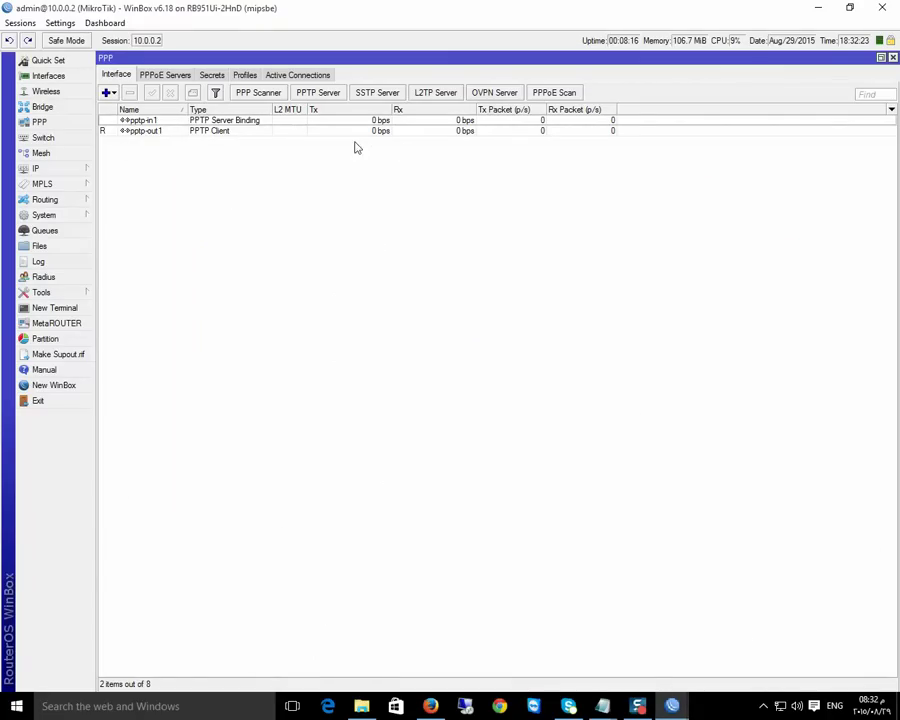
click(673, 706)
right_click(673, 706)
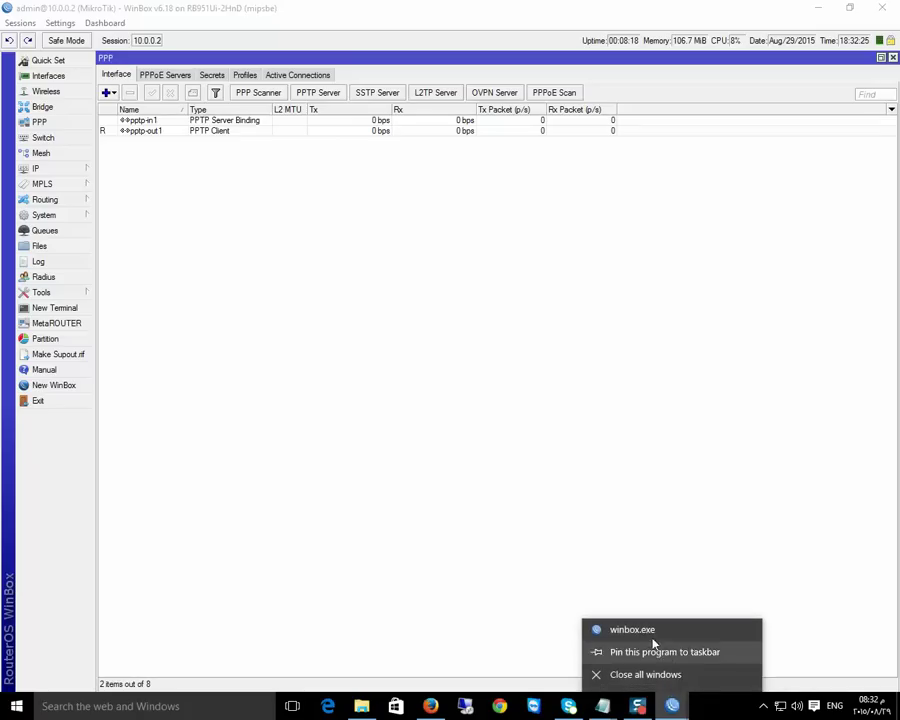
click(650, 630)
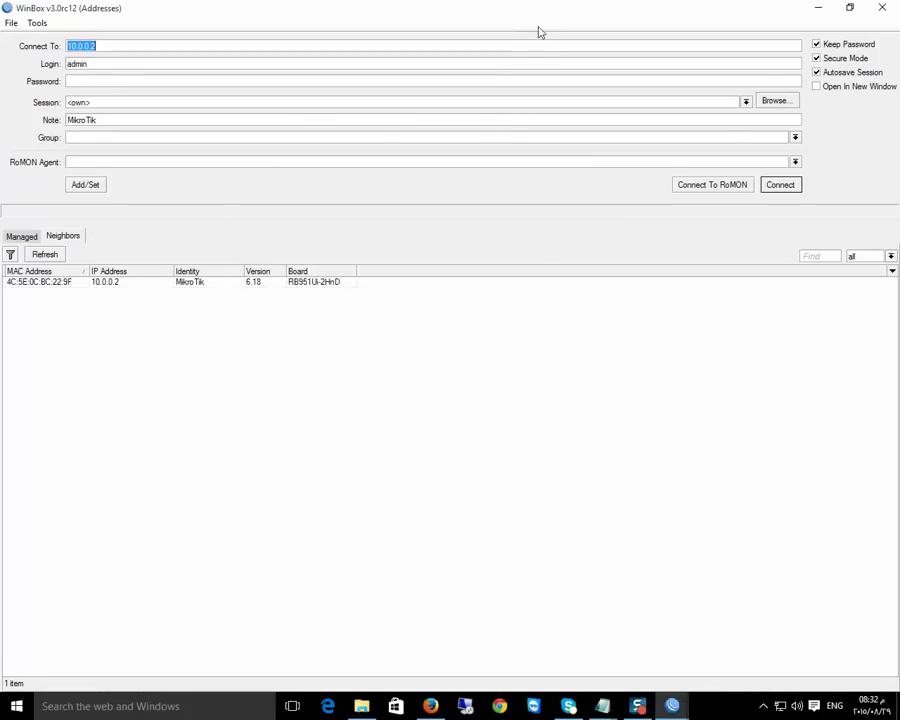
click(849, 8)
drag(120, 12, 490, 193)
text(1.1.)
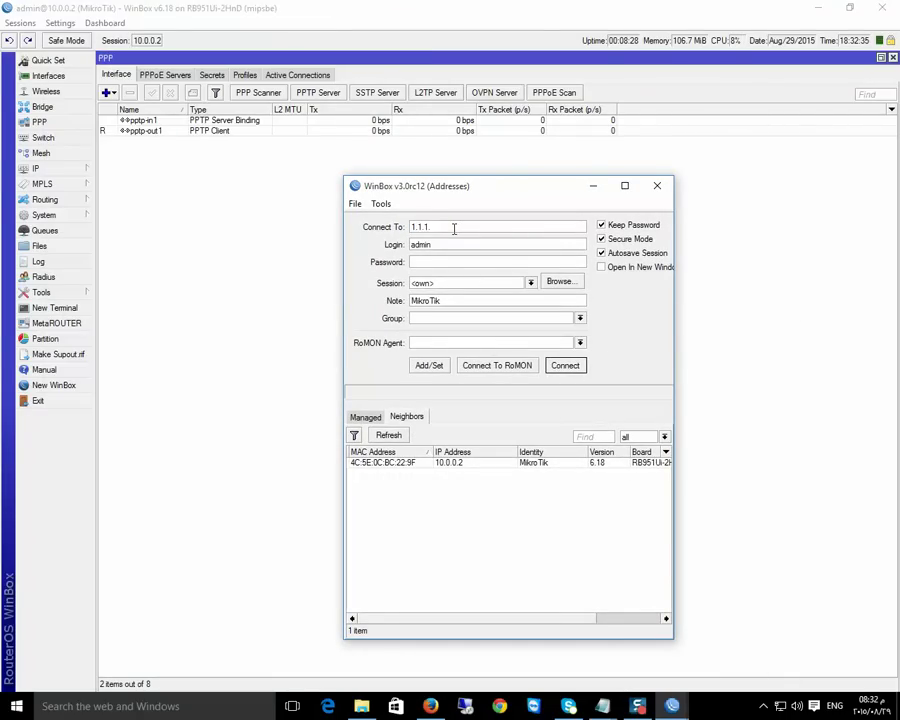
key(Return)
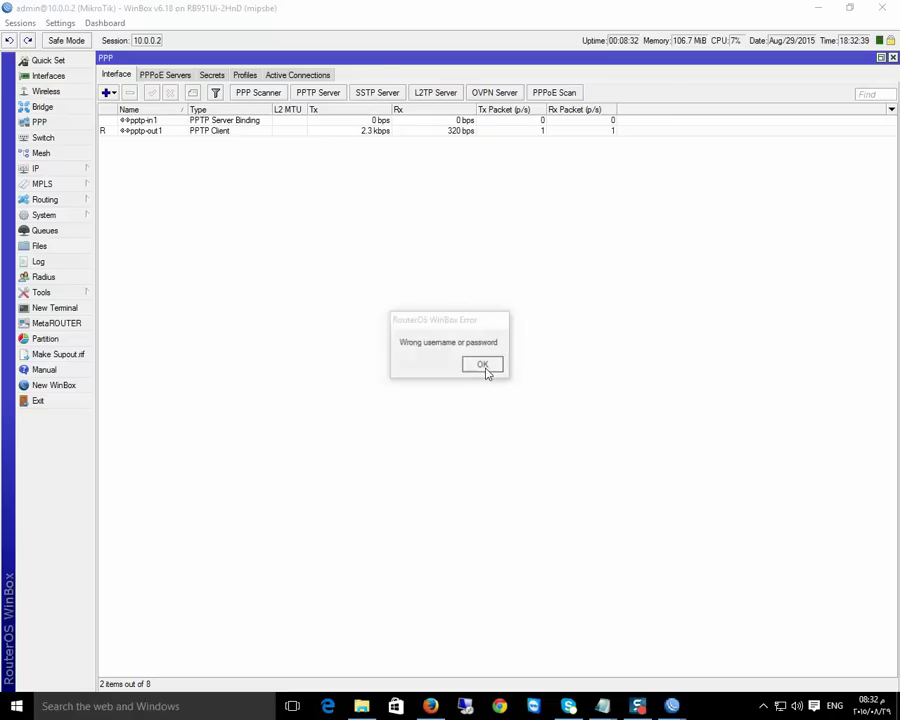
click(482, 366)
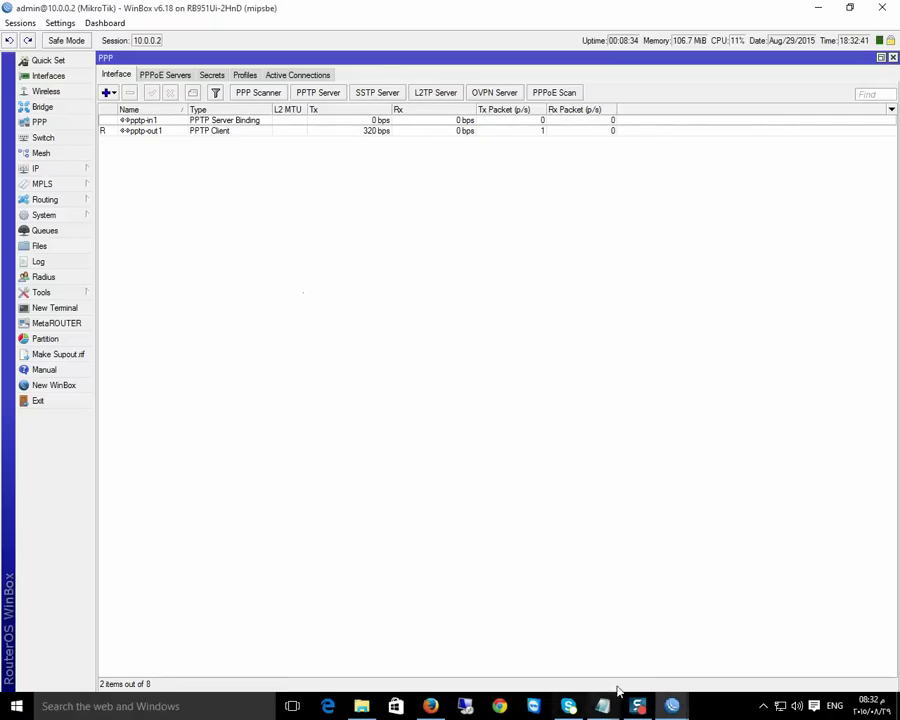
click(700, 606)
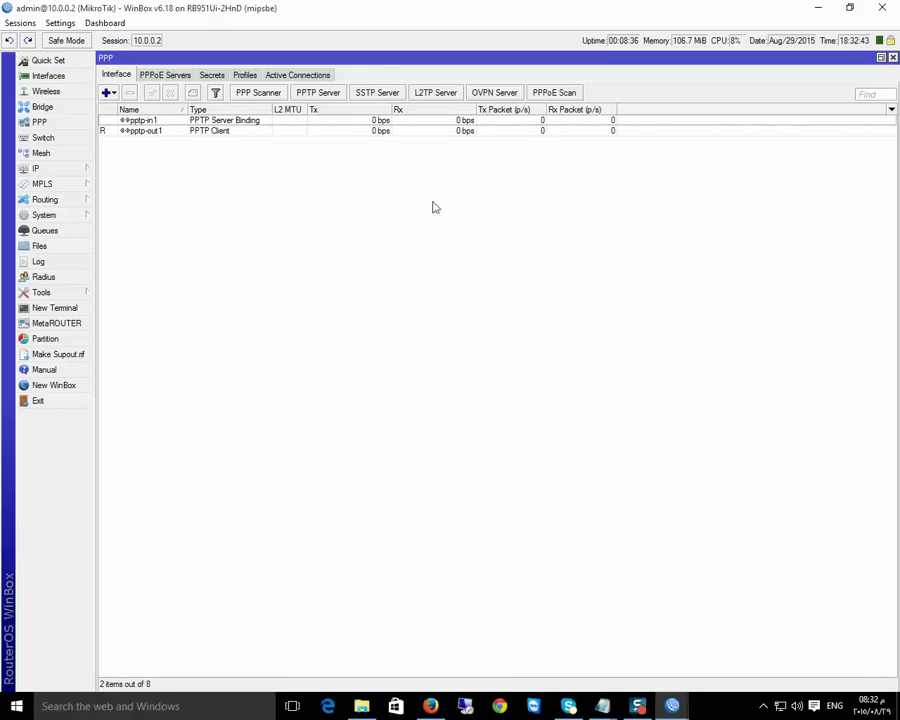